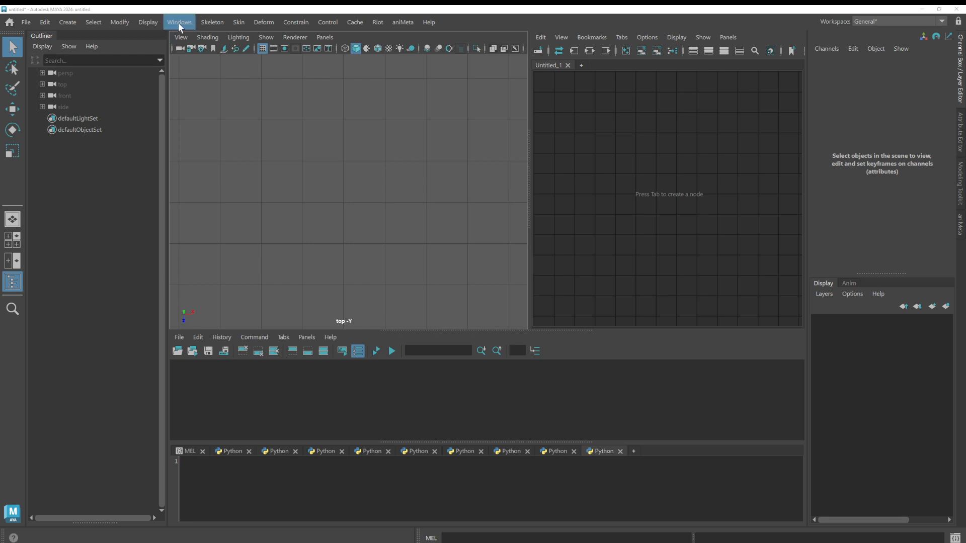
# Step: Look up "muscle" in the Plug-in Manager and check that MayaMuscle.mll is loaded and set to auto load
pyautogui.click(178, 22)
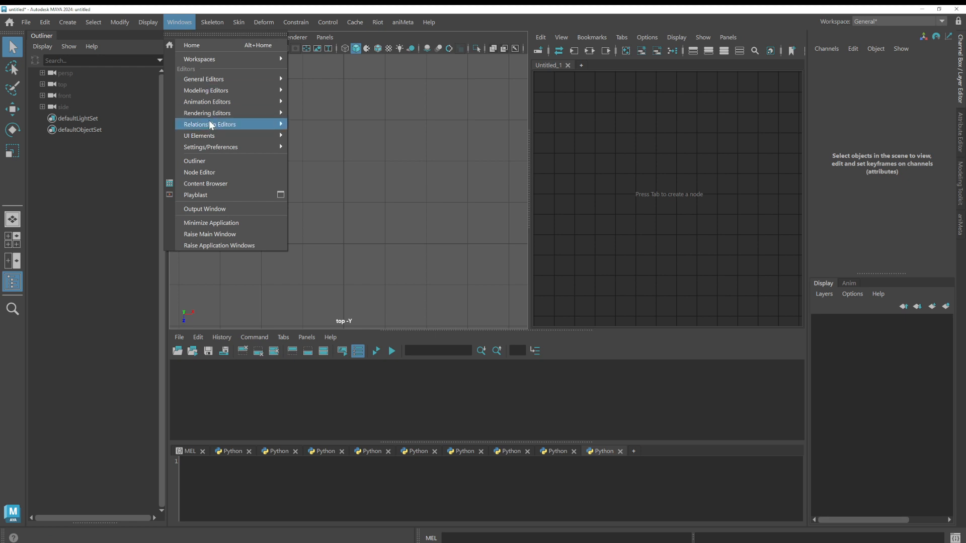
pyautogui.moveTo(207, 147)
pyautogui.click(314, 230)
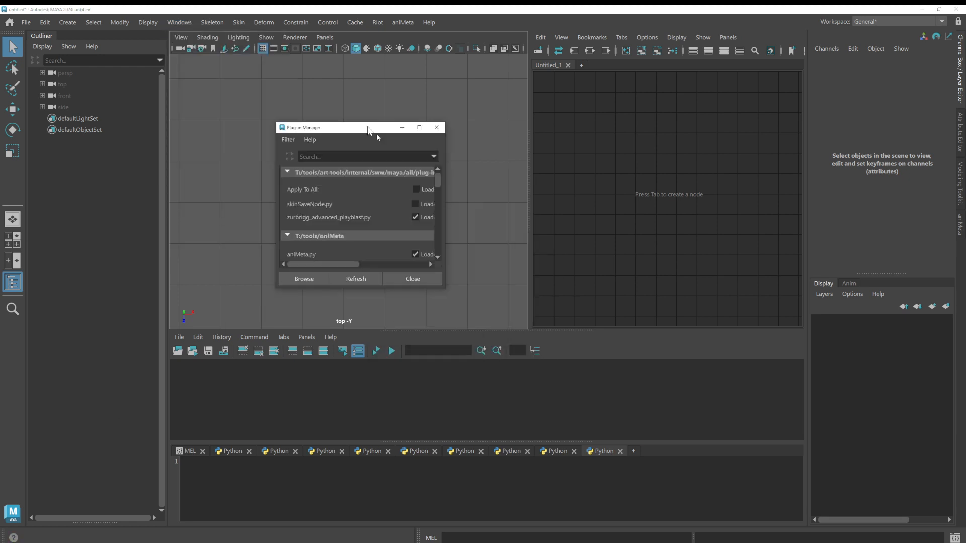
pyautogui.write('muscle')
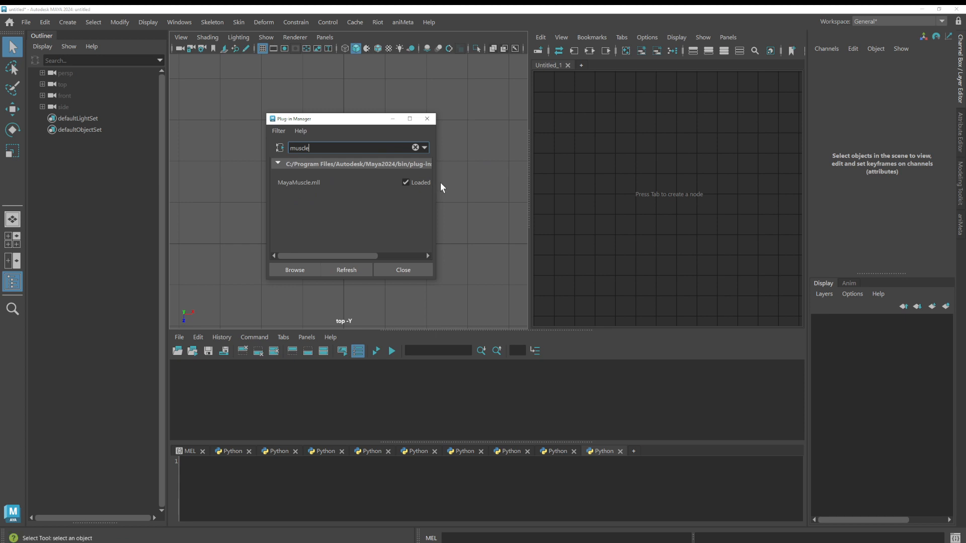
pyautogui.moveTo(436, 182); pyautogui.dragTo(544, 185)
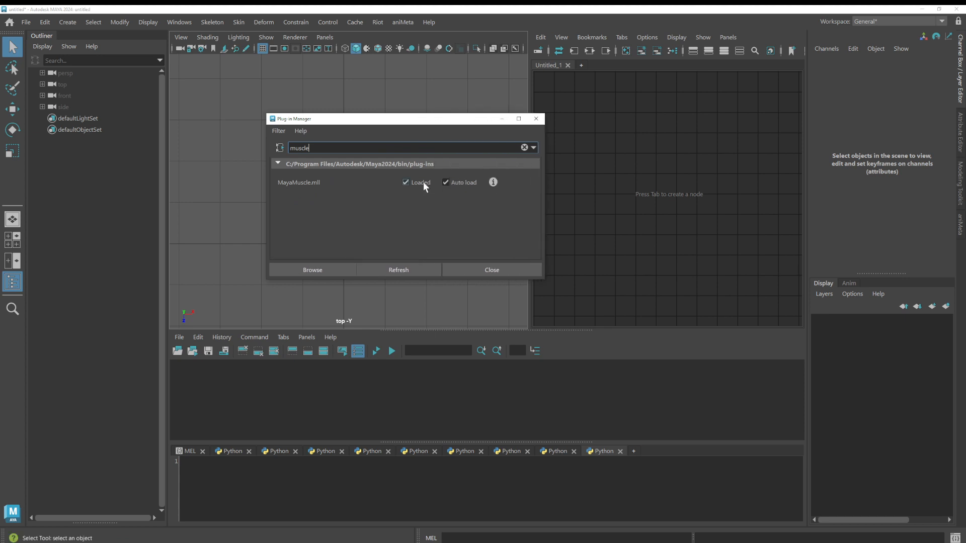
pyautogui.click(536, 118)
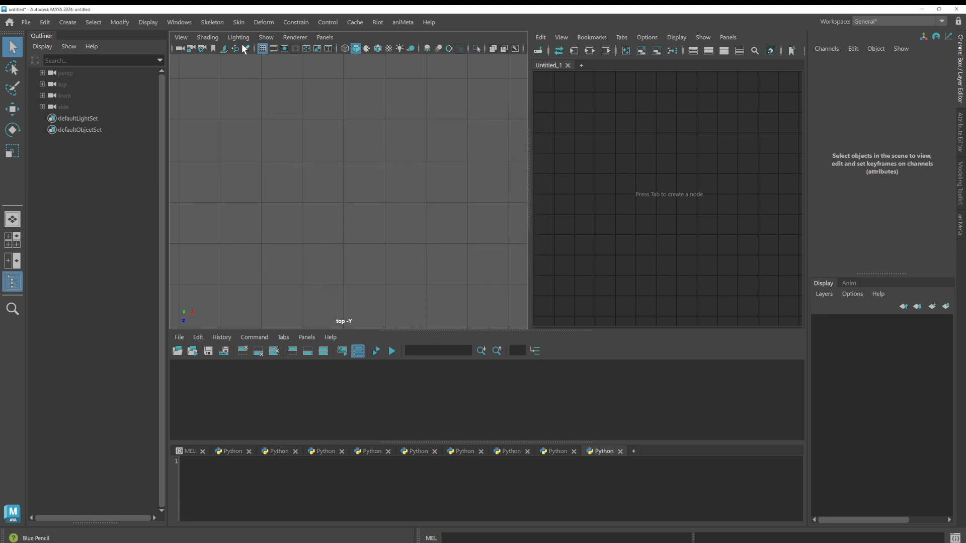
# Step: Create a muscle spline rig named Spline with 3 cube insertion controls, 5 driven joints and constrained mid controls
pyautogui.click(213, 23)
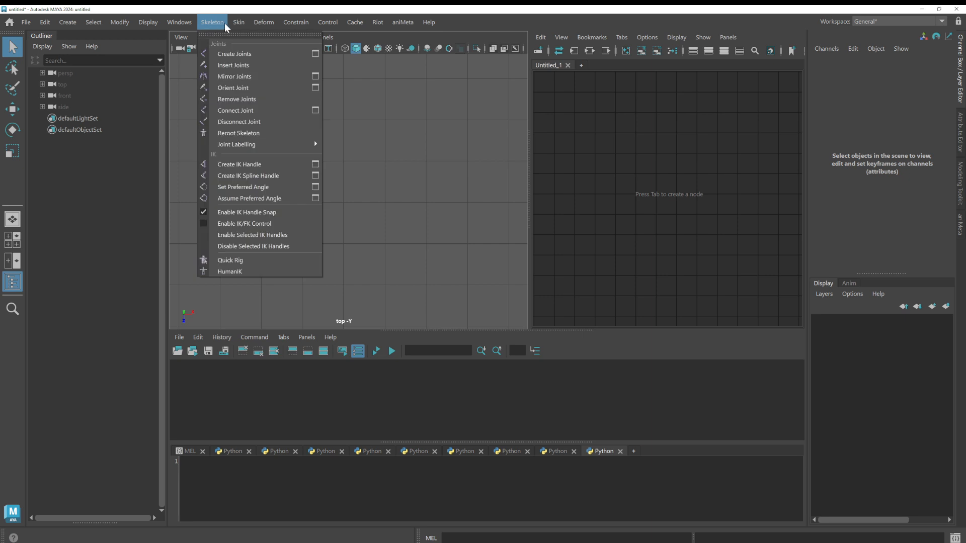
pyautogui.moveTo(241, 22)
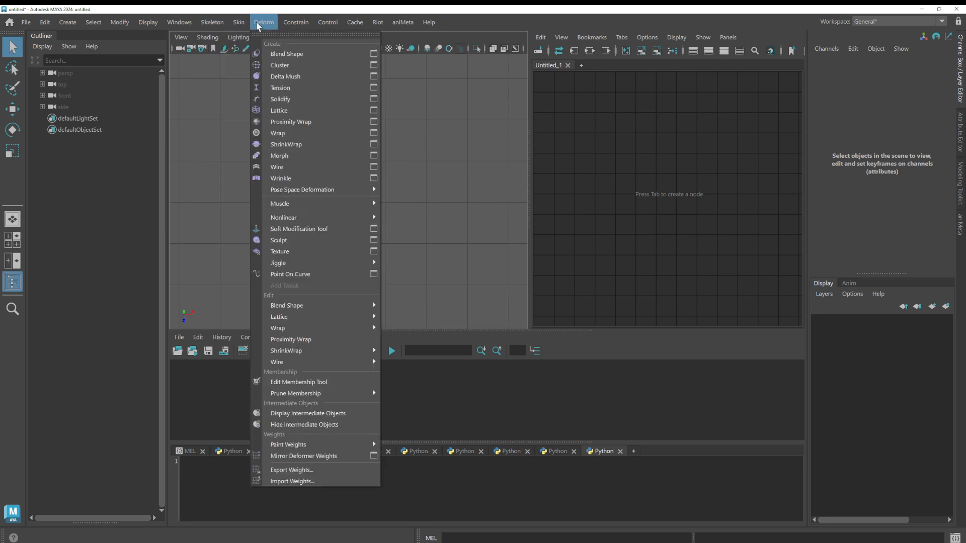
pyautogui.moveTo(281, 203)
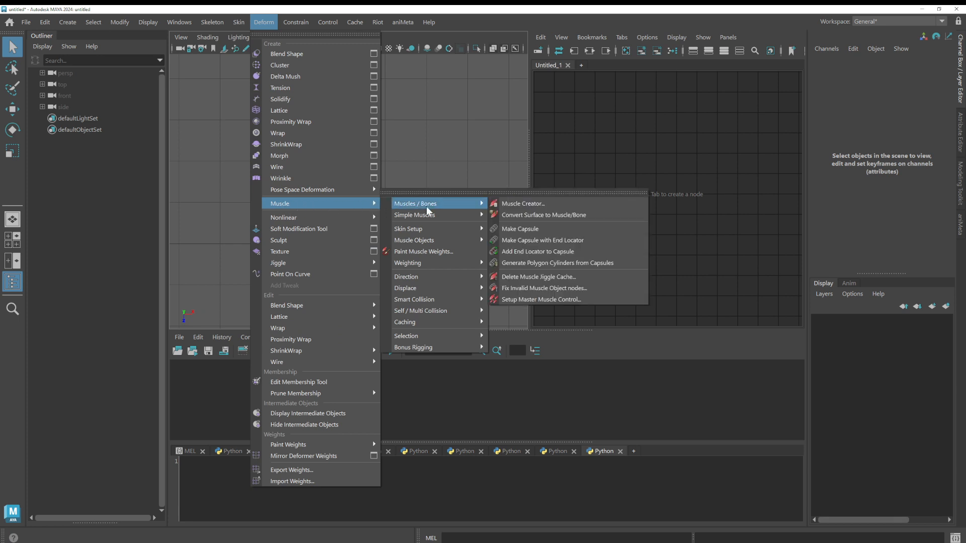
pyautogui.moveTo(426, 348)
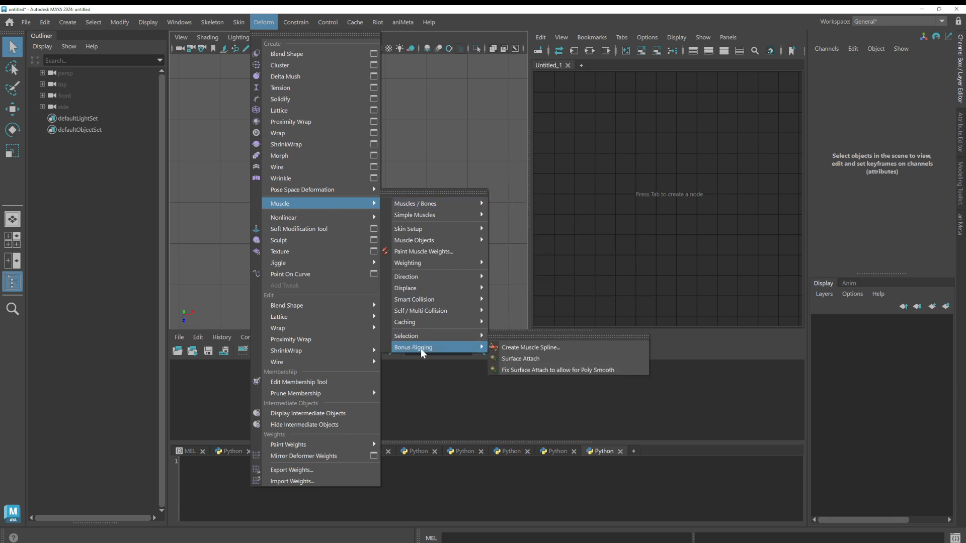
pyautogui.click(521, 347)
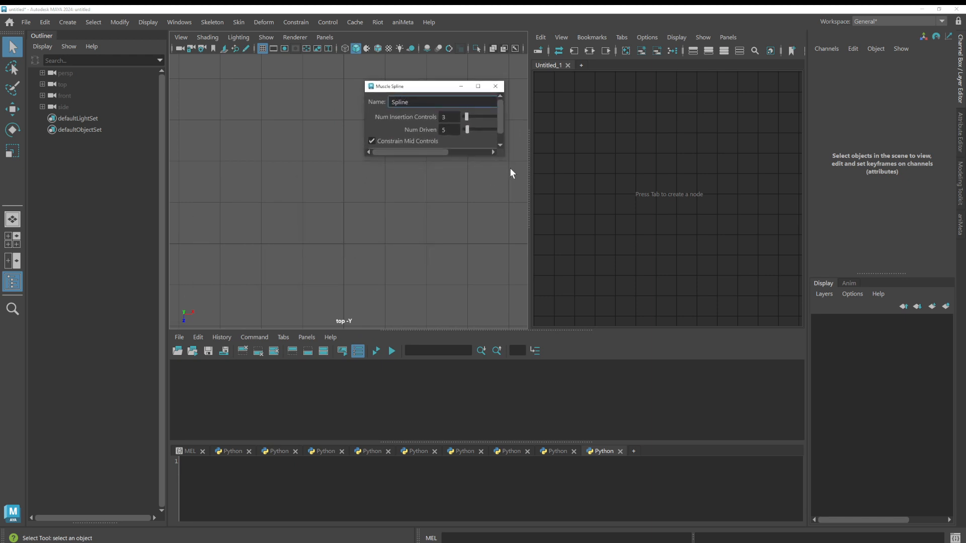
pyautogui.moveTo(502, 154); pyautogui.dragTo(575, 167)
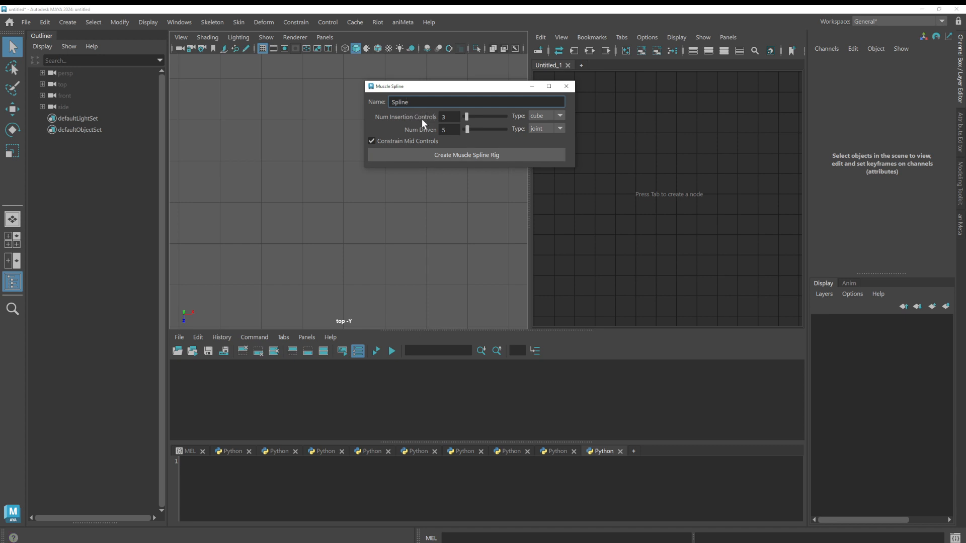
pyautogui.press('Tab')
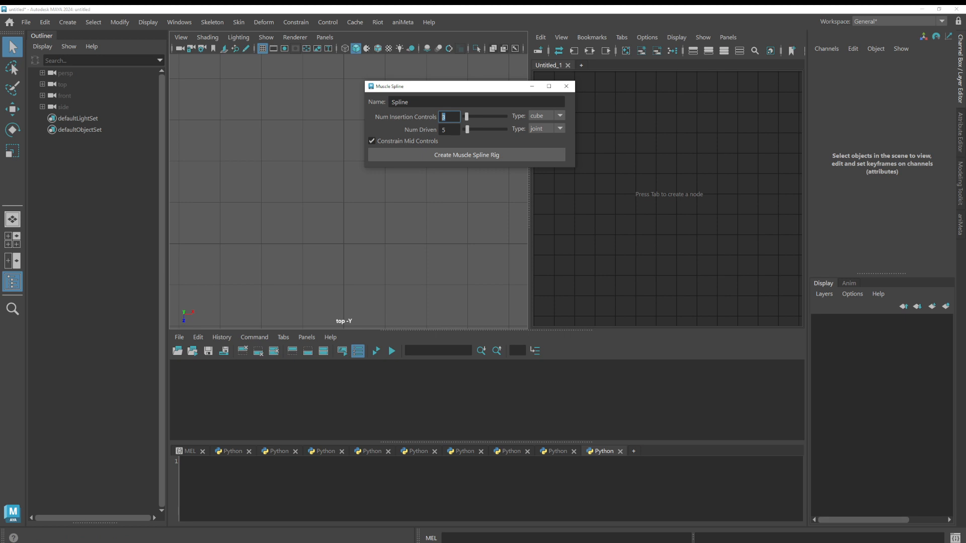
pyautogui.press('Tab')
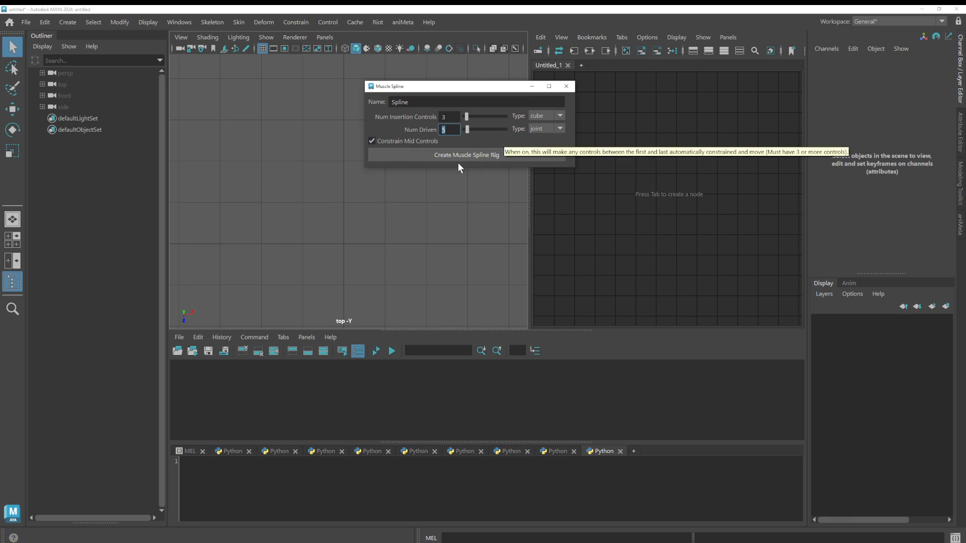
pyautogui.click(479, 158)
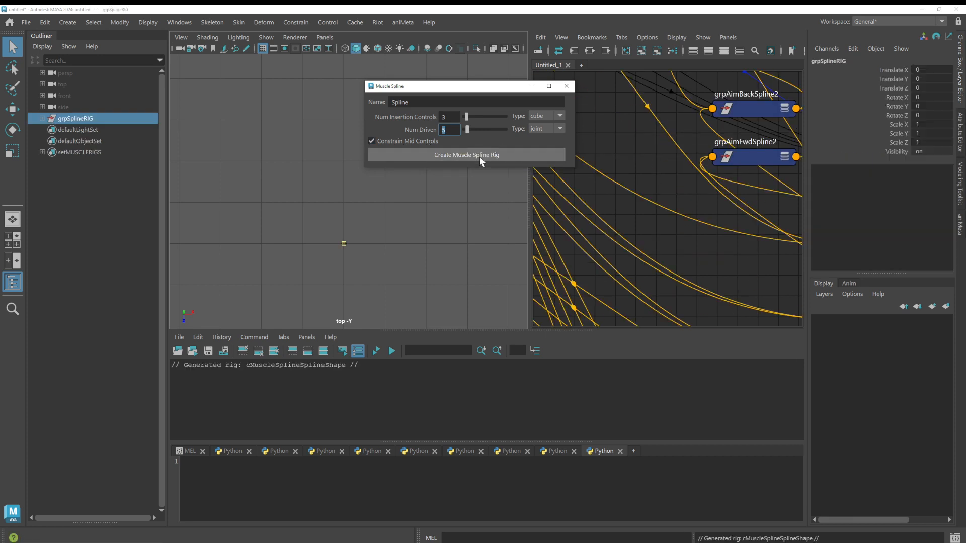
pyautogui.click(566, 86)
# Step: Deselect the rig and display its control cubes in the perspective view
pyautogui.click(324, 224)
pyautogui.press('space')
pyautogui.moveTo(327, 206); pyautogui.dragTo(325, 190)
pyautogui.keyDown('alt'); pyautogui.moveTo(327, 172); pyautogui.dragTo(554, 249, button='right'); pyautogui.keyUp('alt')
pyautogui.keyDown('alt'); pyautogui.moveTo(400, 271); pyautogui.dragTo(396, 223, button='middle'); pyautogui.keyUp('alt')
pyautogui.keyDown('alt'); pyautogui.moveTo(401, 250); pyautogui.dragTo(382, 239); pyautogui.keyUp('alt')
pyautogui.keyDown('alt'); pyautogui.moveTo(376, 235); pyautogui.dragTo(327, 186, button='middle'); pyautogui.keyUp('alt')
pyautogui.keyDown('alt'); pyautogui.moveTo(327, 187); pyautogui.dragTo(440, 176, button='right'); pyautogui.keyUp('alt')
pyautogui.keyDown('alt'); pyautogui.moveTo(420, 132); pyautogui.dragTo(382, 250, button='middle'); pyautogui.keyUp('alt')
pyautogui.keyDown('alt'); pyautogui.moveTo(382, 251); pyautogui.dragTo(369, 246, button='right'); pyautogui.keyUp('alt')
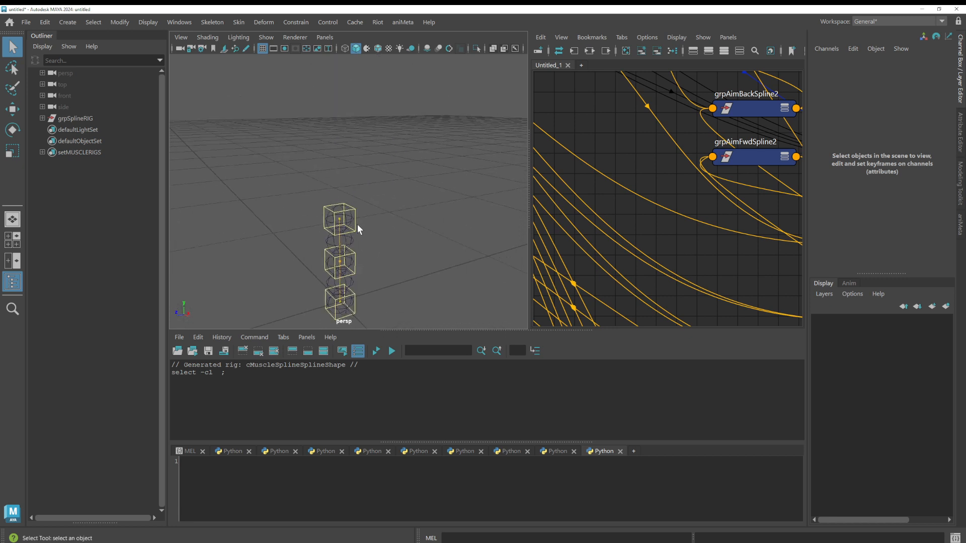
# Step: Raise the spline rig's top control cube to about X -0.41, Y 1.84, Z -0.21
pyautogui.click(356, 229)
pyautogui.press('w')
pyautogui.keyDown('alt'); pyautogui.moveTo(362, 240); pyautogui.dragTo(364, 187, button='middle'); pyautogui.keyUp('alt')
pyautogui.keyDown('alt'); pyautogui.moveTo(365, 186); pyautogui.dragTo(335, 186, button='right'); pyautogui.keyUp('alt')
pyautogui.keyDown('alt'); pyautogui.moveTo(312, 195); pyautogui.dragTo(304, 226, button='middle'); pyautogui.keyUp('alt')
pyautogui.moveTo(344, 188); pyautogui.dragTo(346, 113)
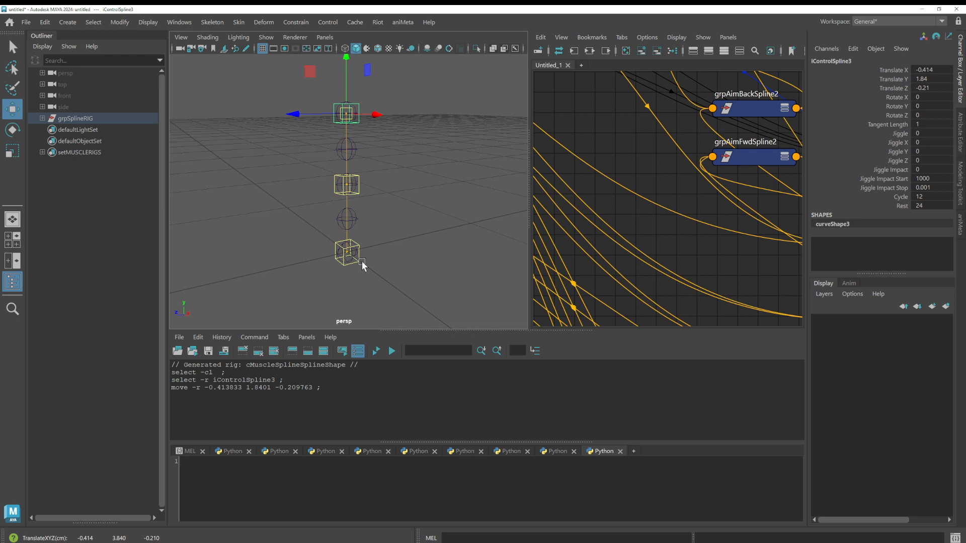
# Step: Move the bottom control cube away from the column to about X 1.56, Y -0.64, Z -2.45 to bend the spline
pyautogui.click(363, 257)
pyautogui.moveTo(364, 258); pyautogui.dragTo(358, 240)
pyautogui.click(364, 174)
pyautogui.press('q')
pyautogui.click(353, 113)
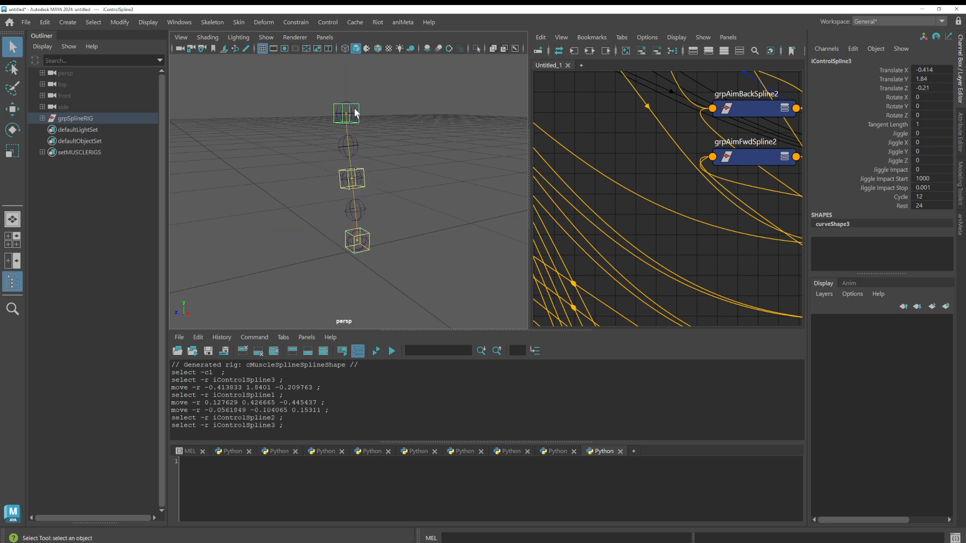
pyautogui.click(368, 240)
pyautogui.press('w')
pyautogui.moveTo(368, 242); pyautogui.dragTo(458, 276)
# Step: Nudge the middle control cube to about X 0.098, Y 0.019, Z -0.165 and reveal it in the Outliner
pyautogui.keyDown('alt'); pyautogui.moveTo(378, 150); pyautogui.dragTo(327, 136, button='middle'); pyautogui.keyUp('alt')
pyautogui.keyDown('alt'); pyautogui.moveTo(326, 137); pyautogui.dragTo(324, 169); pyautogui.keyUp('alt')
pyautogui.click(337, 152)
pyautogui.press('f')
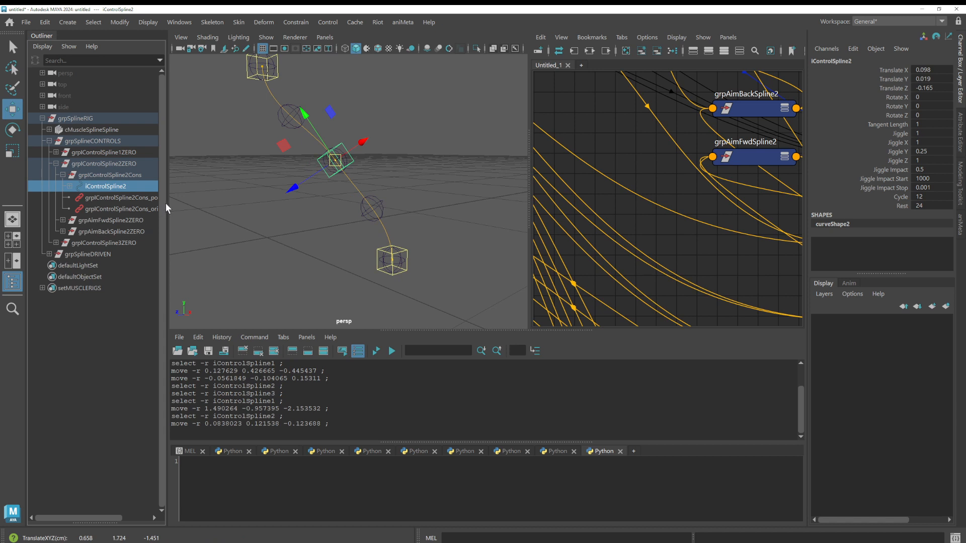
# Step: Examine the point and orient constraints on the middle control's Cons group and how they relate to the neighbouring controls
pyautogui.moveTo(165, 203); pyautogui.dragTo(210, 206)
pyautogui.click(176, 210)
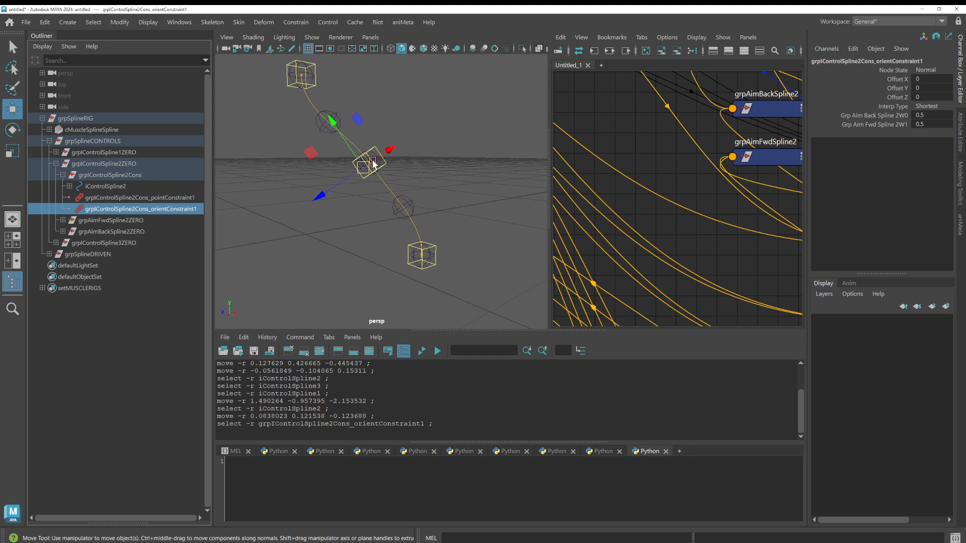
pyautogui.click(152, 198)
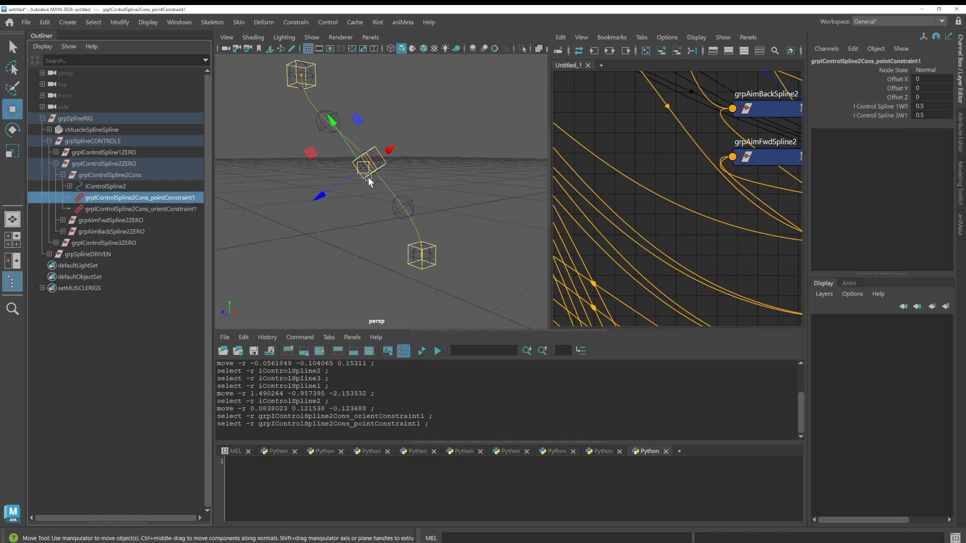
pyautogui.click(100, 210)
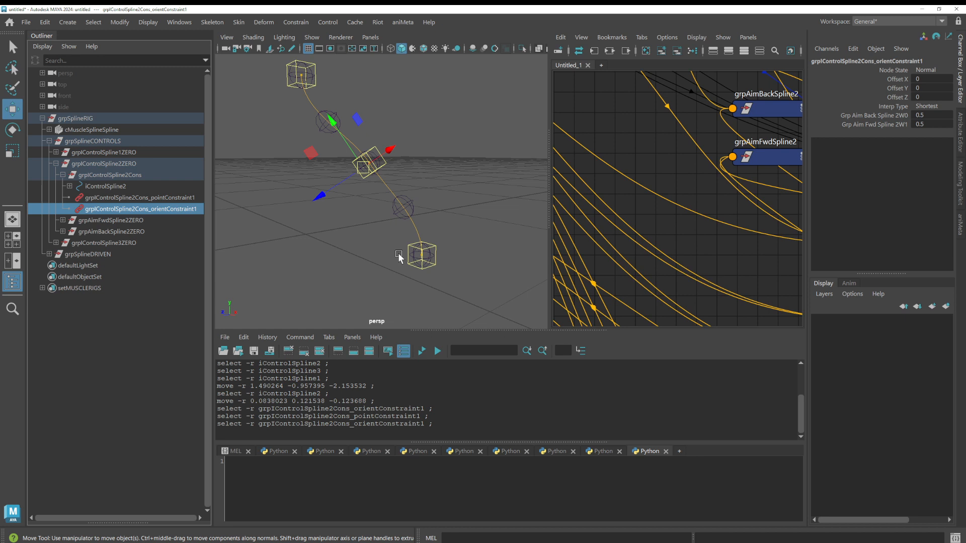
pyautogui.keyDown('alt'); pyautogui.moveTo(371, 216); pyautogui.dragTo(346, 201); pyautogui.keyUp('alt')
pyautogui.press('q')
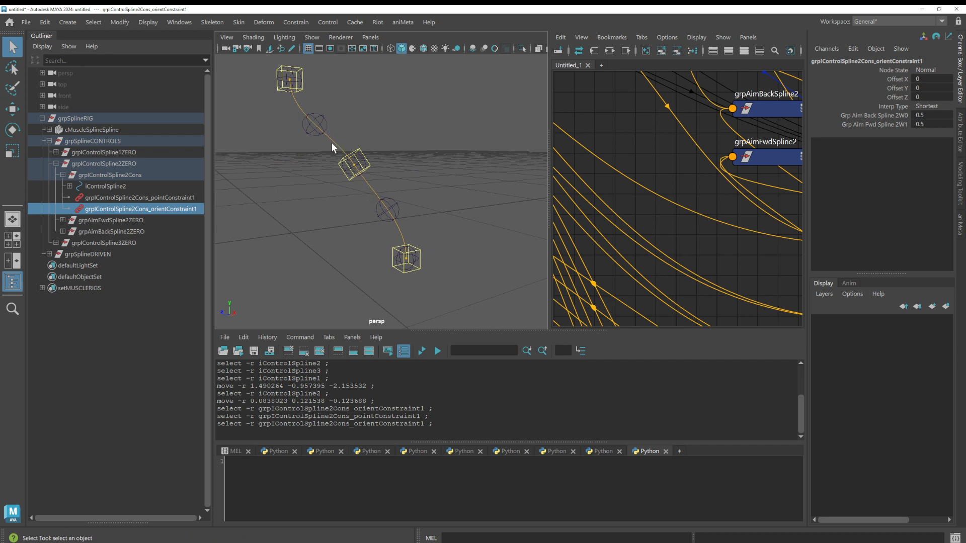
pyautogui.keyDown('alt'); pyautogui.moveTo(400, 207); pyautogui.dragTo(381, 196); pyautogui.keyUp('alt')
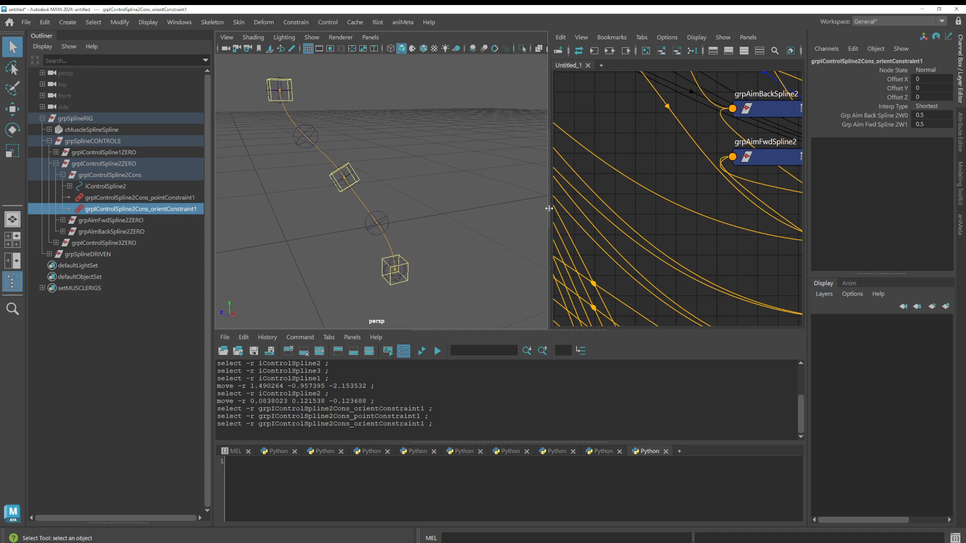
# Step: Graph the input and output connections of cMuscleSplineSplineShape in the Node Editor and show the node's connected attributes
pyautogui.moveTo(549, 208); pyautogui.dragTo(523, 208)
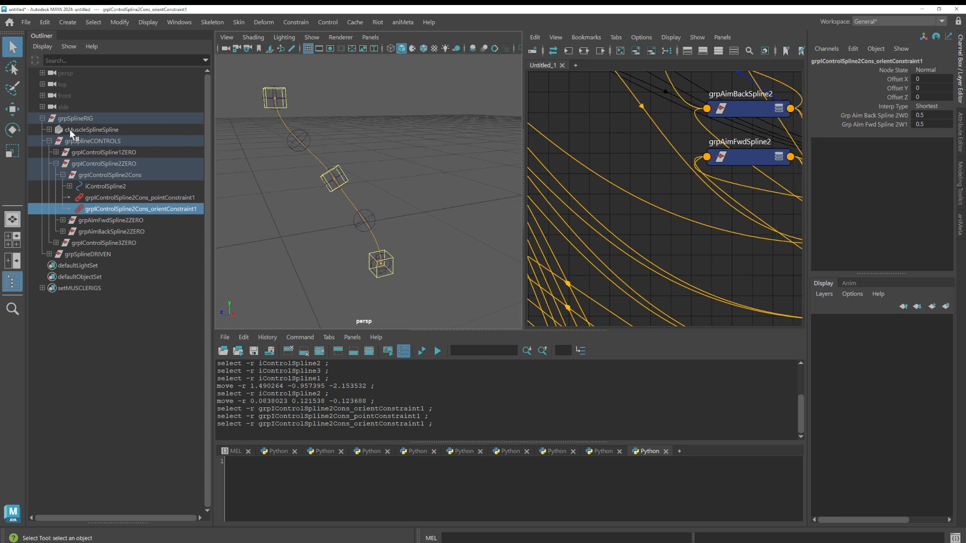
pyautogui.click(49, 130)
pyautogui.click(91, 141)
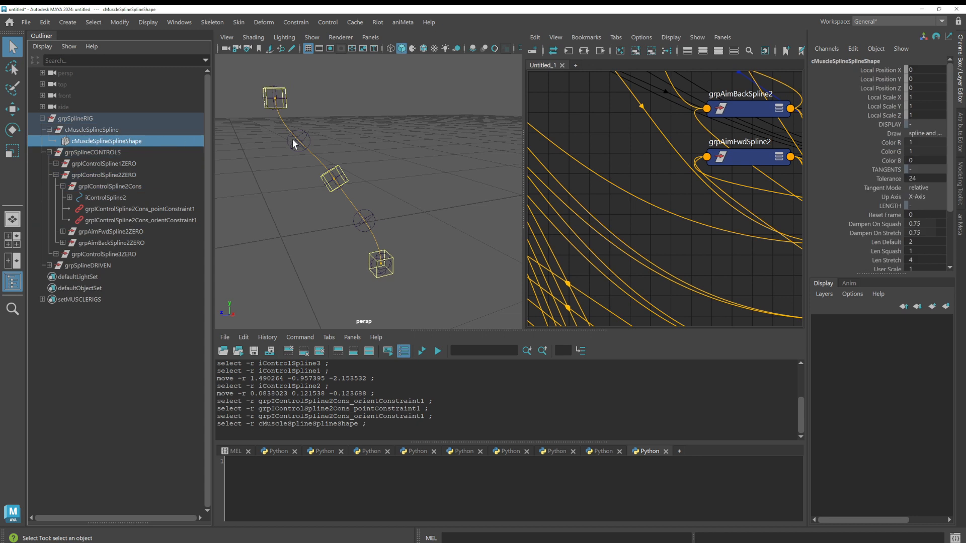
pyautogui.click(584, 51)
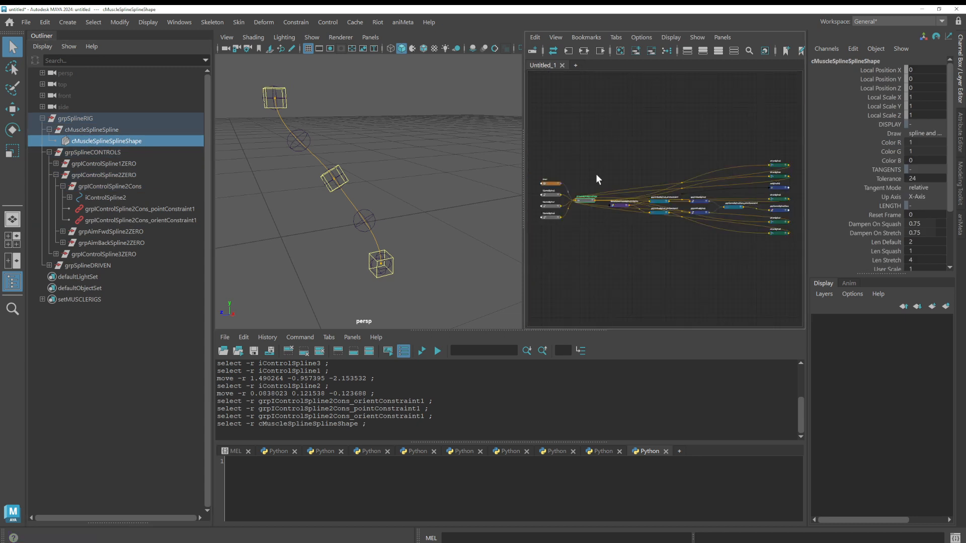
pyautogui.scroll(10, 576, 214)
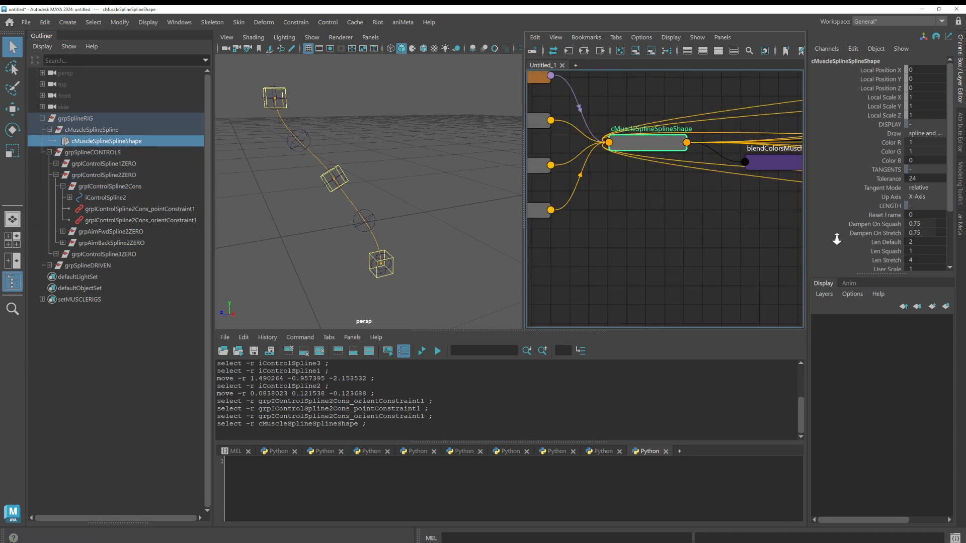
pyautogui.click(676, 141)
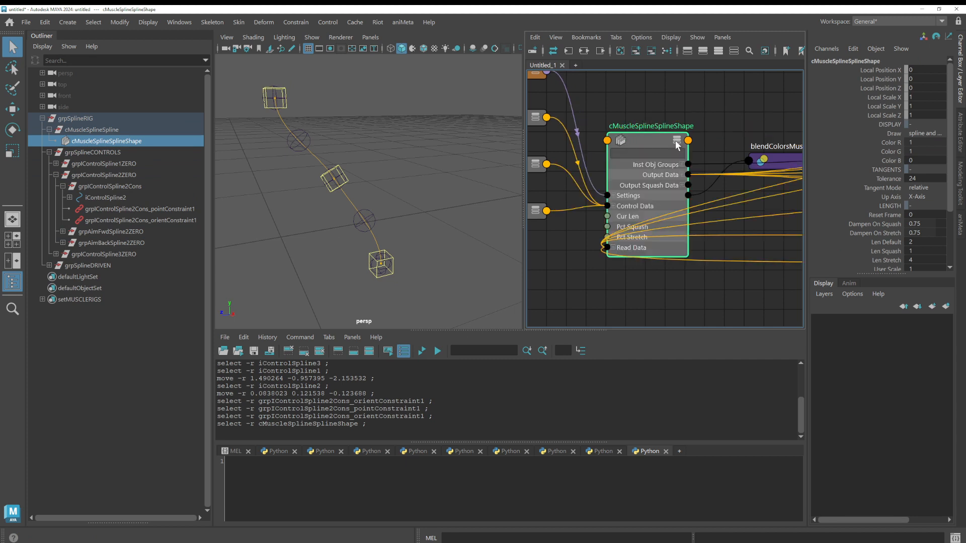
# Step: Expand the Read Data array on the cMuscleSplineSplineShape node and examine the shape's full list of channel attributes
pyautogui.moveTo(653, 137); pyautogui.dragTo(663, 112)
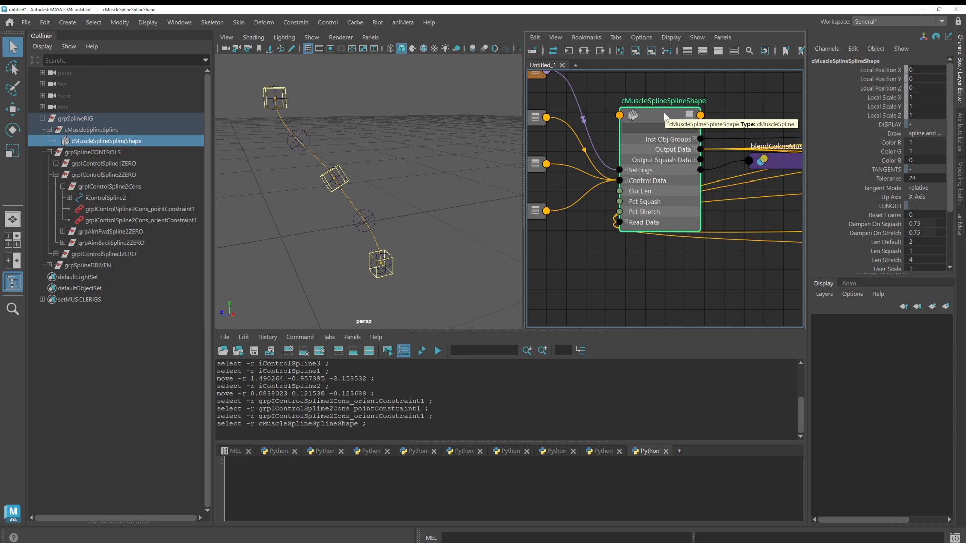
pyautogui.click(625, 223)
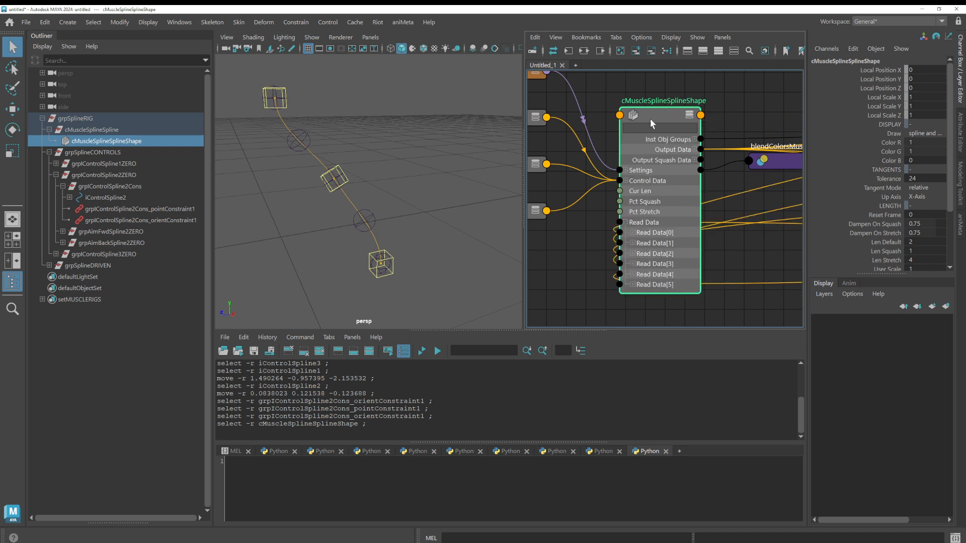
pyautogui.moveTo(656, 112); pyautogui.dragTo(678, 97)
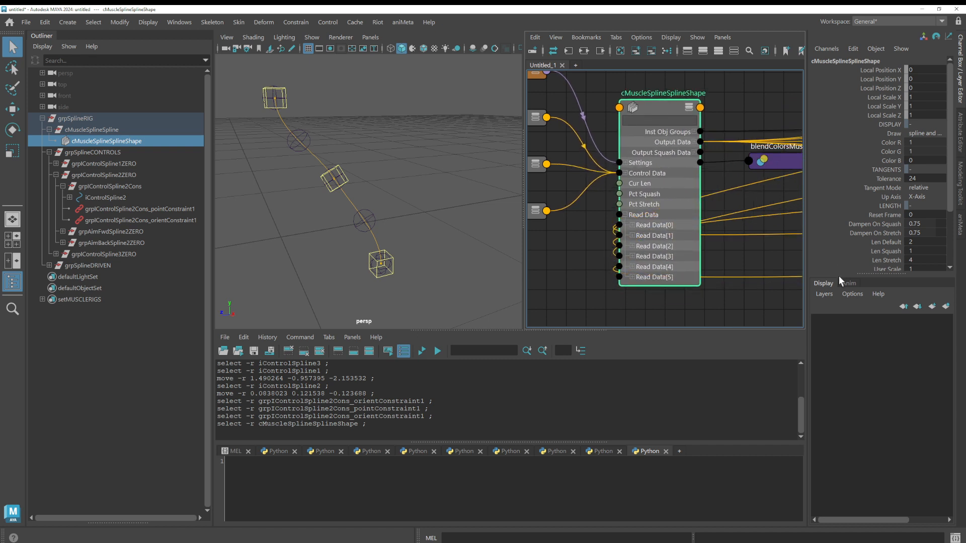
pyautogui.moveTo(851, 274); pyautogui.dragTo(849, 338)
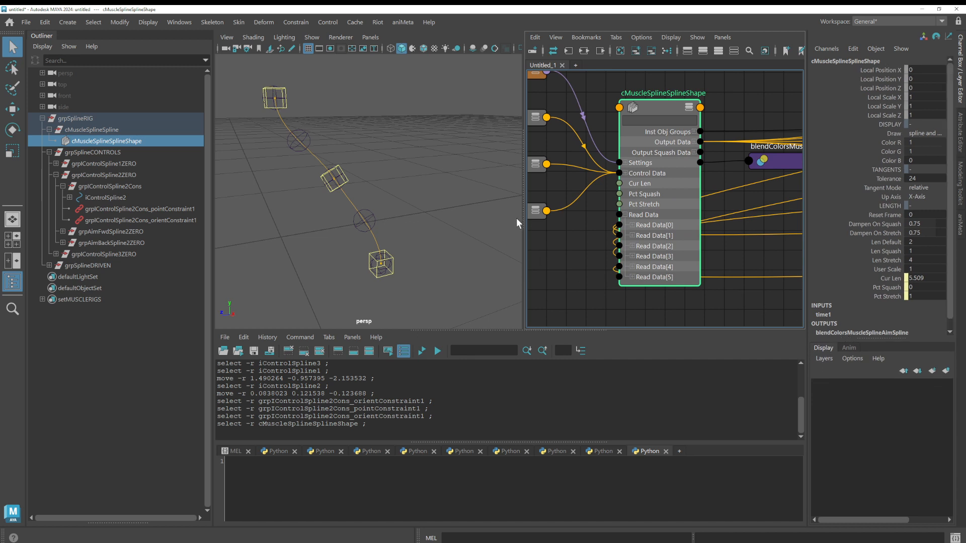
# Step: Reset the bottom control cube's Translate X, Y and Z to 0
pyautogui.moveTo(523, 234); pyautogui.dragTo(606, 234)
pyautogui.keyDown('alt'); pyautogui.moveTo(428, 222); pyautogui.dragTo(318, 215, button='right'); pyautogui.keyUp('alt')
pyautogui.moveTo(318, 216)
pyautogui.keyDown('alt'); pyautogui.mouseDown()
pyautogui.moveTo(308, 207)
pyautogui.moveTo(322, 211)
pyautogui.mouseUp(); pyautogui.keyUp('alt')
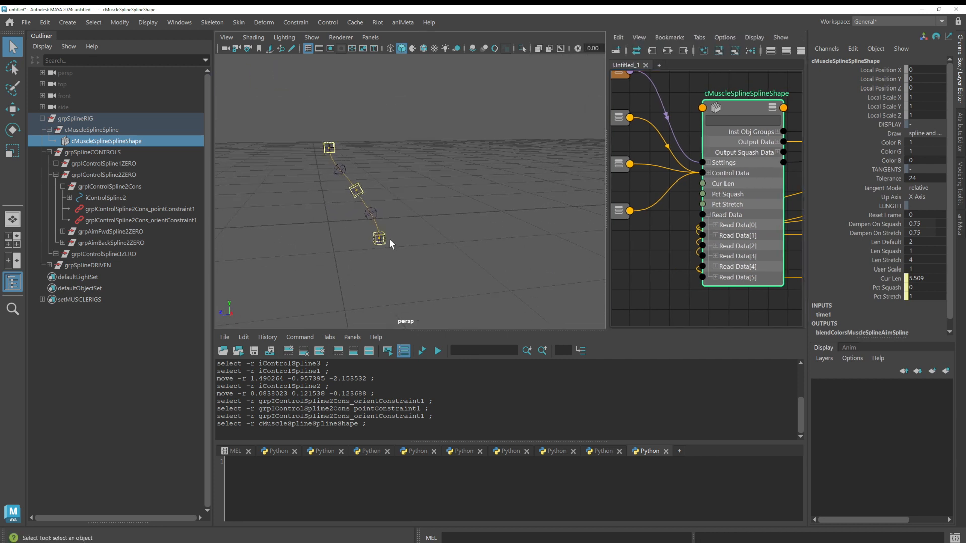
pyautogui.click(380, 237)
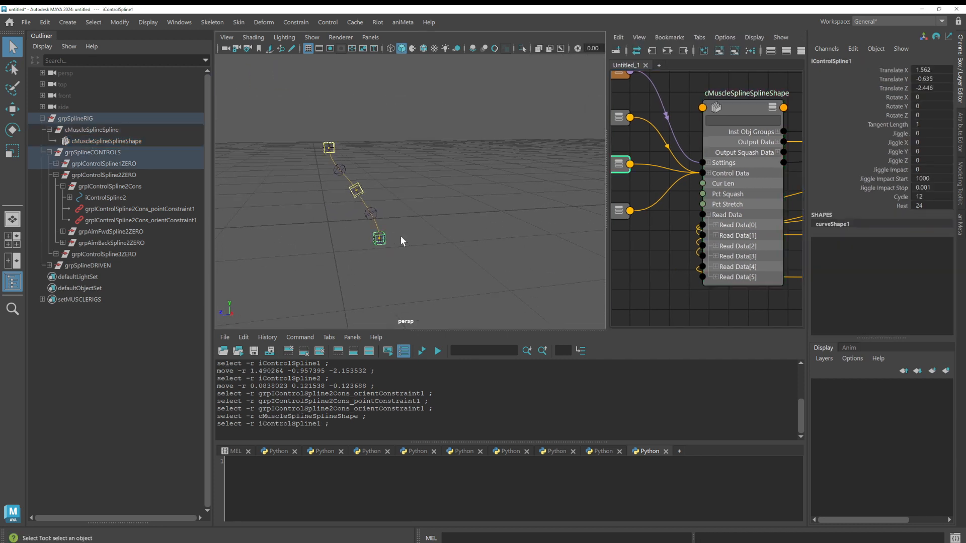
pyautogui.moveTo(941, 71); pyautogui.dragTo(941, 82)
pyautogui.doubleClick(932, 88)
pyautogui.write('0')
pyautogui.press('Return')
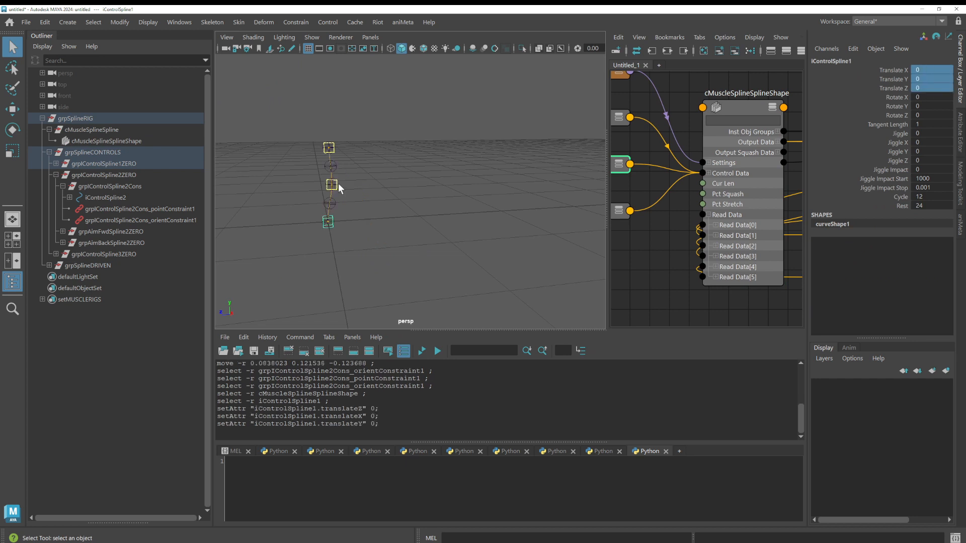
# Step: Reset the translate and rotate values of the middle and top control cubes to 0
pyautogui.click(337, 184)
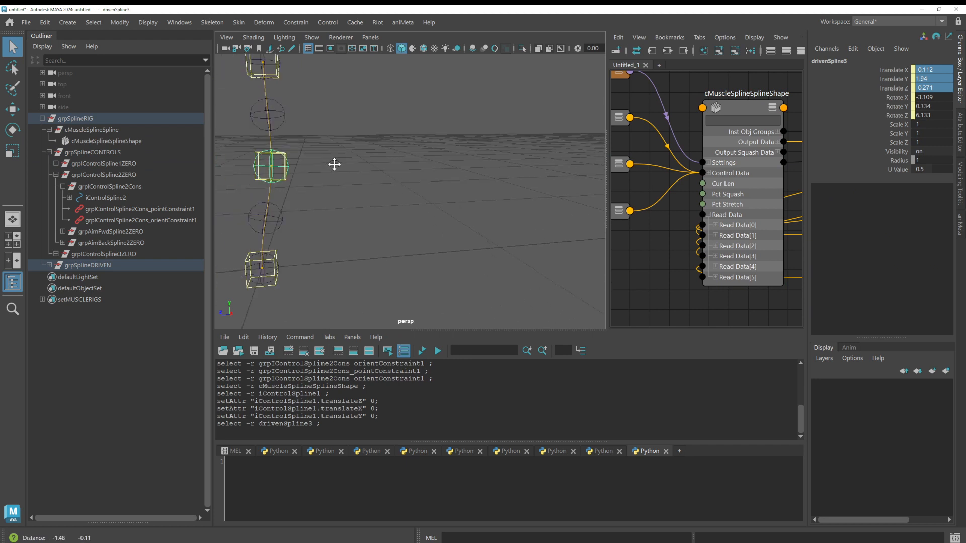
pyautogui.click(318, 175)
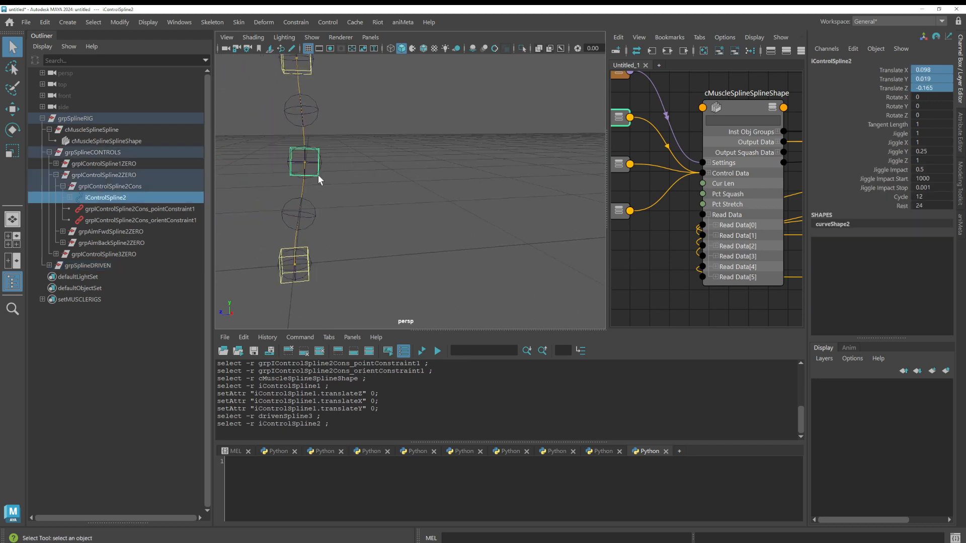
pyautogui.keyDown('shift'); pyautogui.click(310, 73); pyautogui.keyUp('shift')
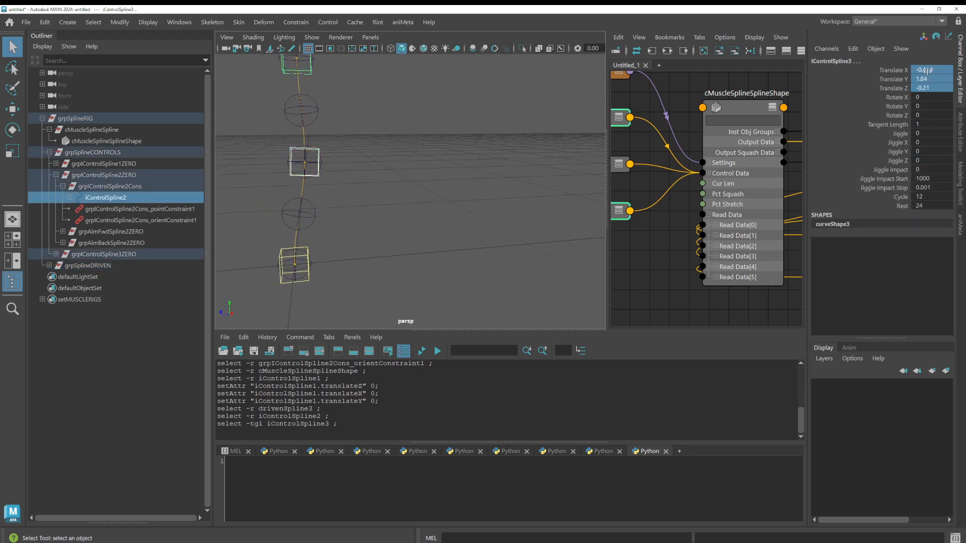
pyautogui.moveTo(931, 88); pyautogui.dragTo(931, 115)
pyautogui.press('Return')
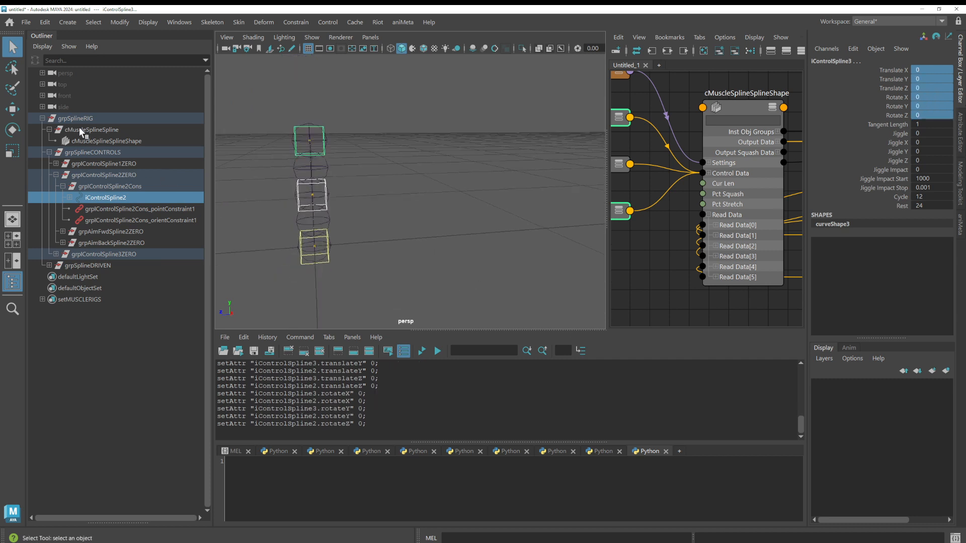
# Step: Collapse the grpSplineRIG hierarchy in the Outliner and select the group
pyautogui.click(42, 118)
pyautogui.click(84, 123)
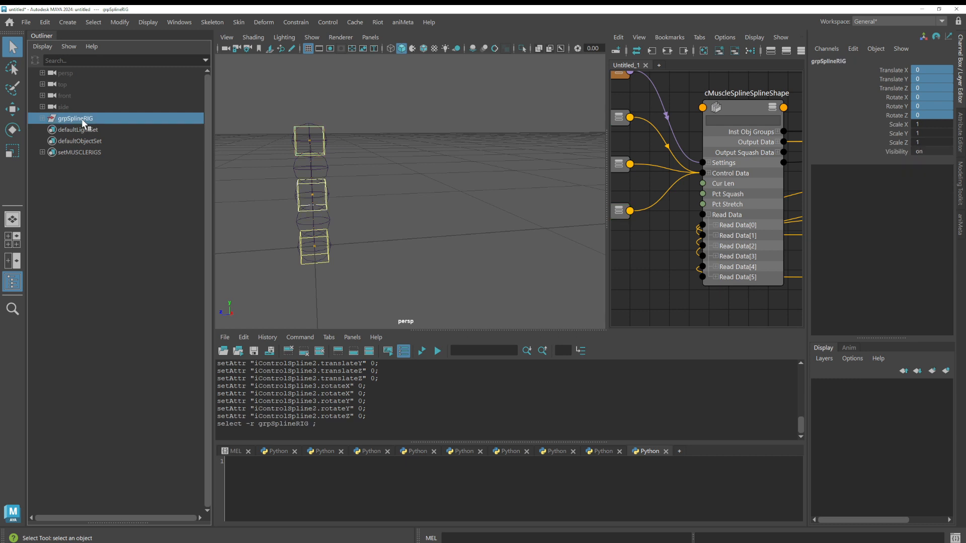
pyautogui.moveTo(512, 163)
pyautogui.keyDown('alt'); pyautogui.mouseDown(button='middle')
pyautogui.moveTo(430, 153)
pyautogui.moveTo(513, 160)
pyautogui.mouseUp(button='middle'); pyautogui.keyUp('alt')
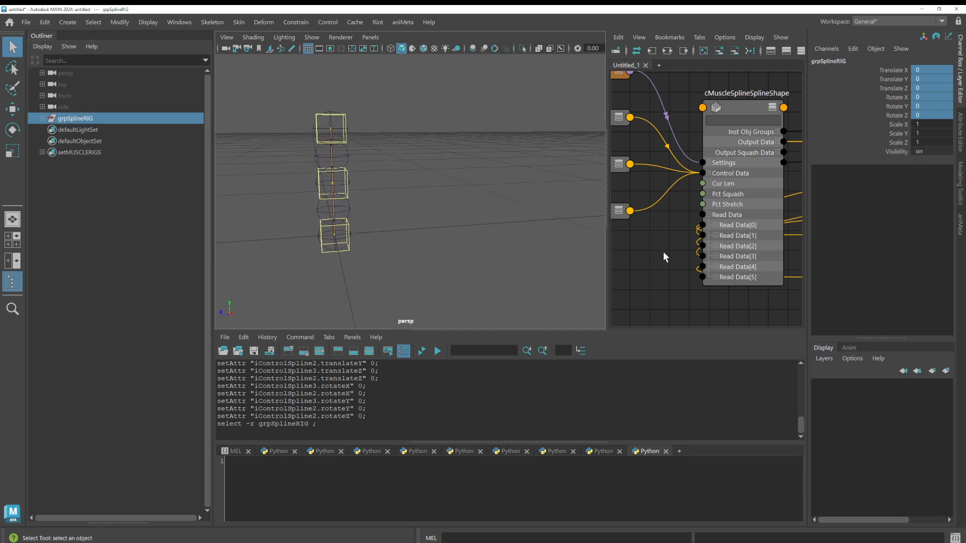
pyautogui.keyDown('alt'); pyautogui.moveTo(622, 233); pyautogui.dragTo(640, 231, button='middle'); pyautogui.keyUp('alt')
# Step: Graph the top control iControlSpline3's output connections in an enlarged Node Editor, limiting the traversal depth to 1
pyautogui.click(344, 114)
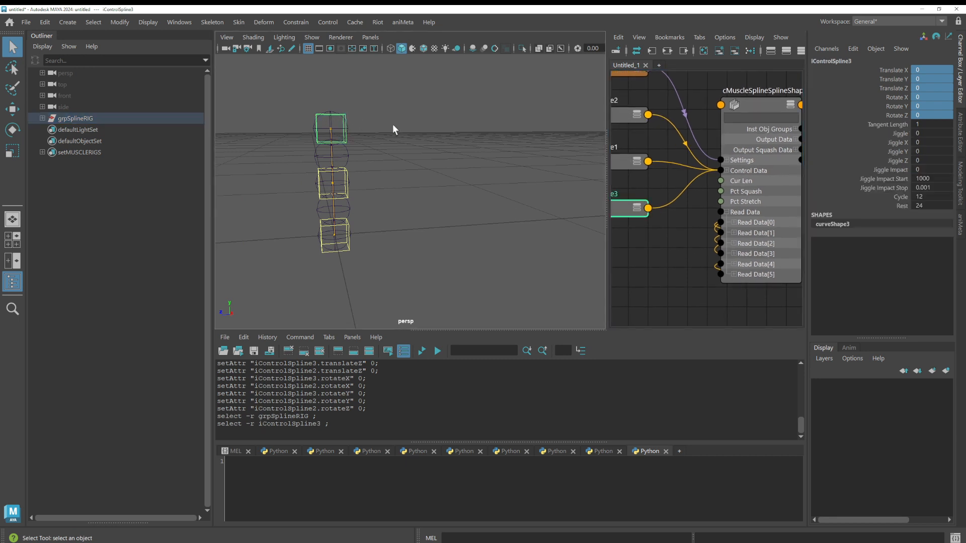
pyautogui.click(682, 51)
pyautogui.moveTo(606, 108); pyautogui.dragTo(388, 120)
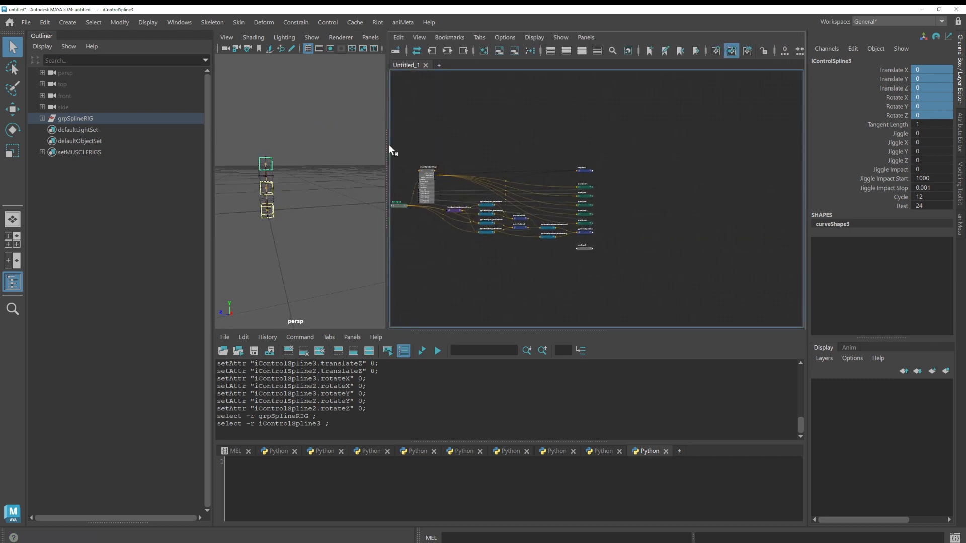
pyautogui.moveTo(388, 151); pyautogui.dragTo(295, 155)
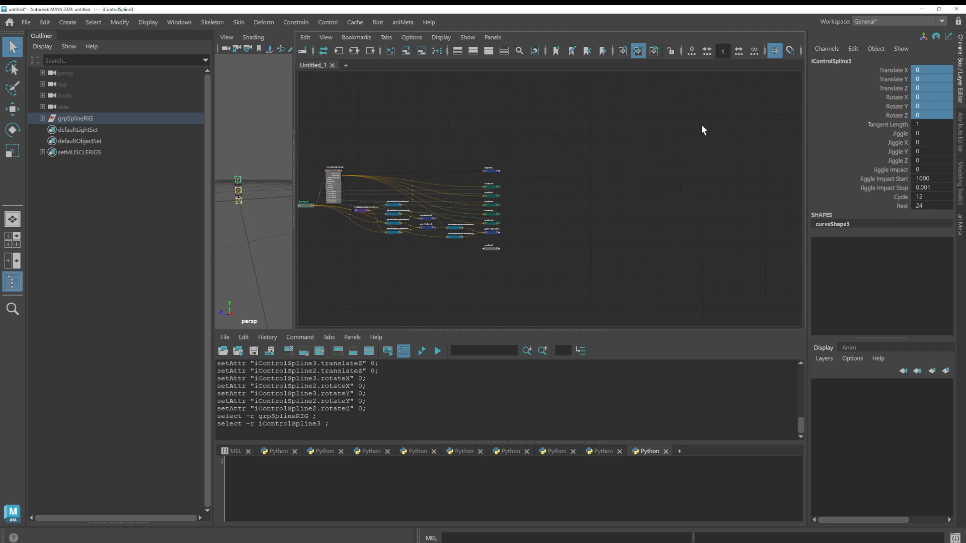
pyautogui.click(739, 50)
pyautogui.click(739, 51)
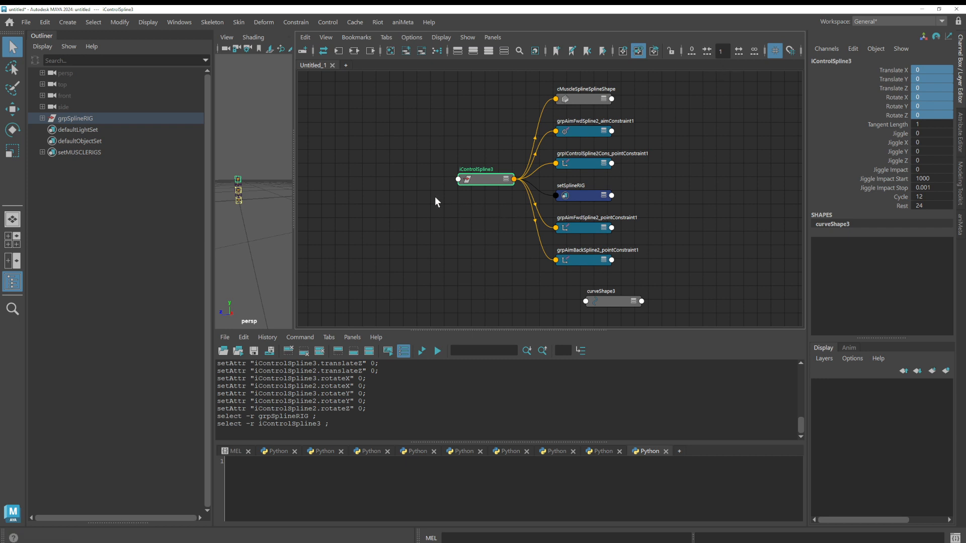
pyautogui.click(369, 50)
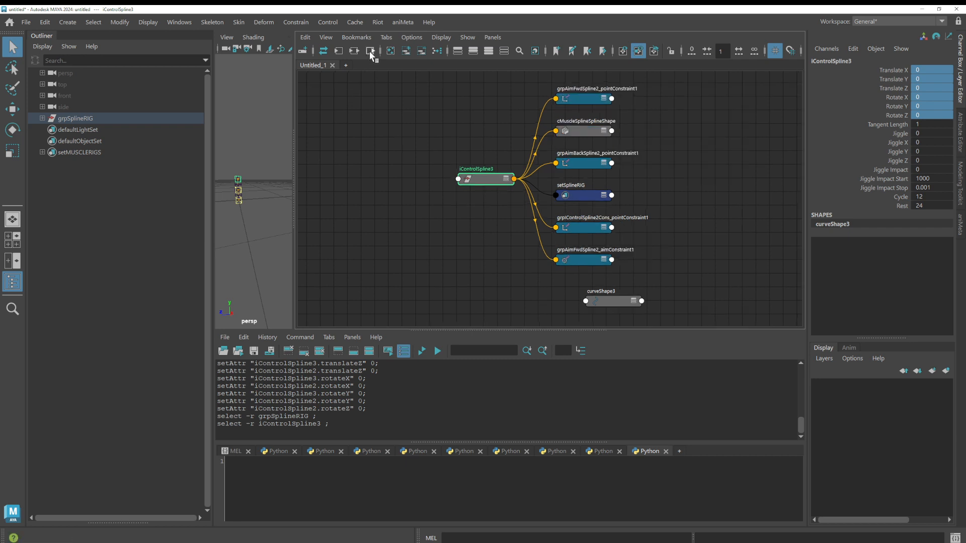
# Step: Show iControlSpline3's connected attributes and trace them into Control Data[2] on the cMuscleSplineSplineShape node
pyautogui.click(506, 179)
pyautogui.moveTo(486, 179); pyautogui.dragTo(359, 105)
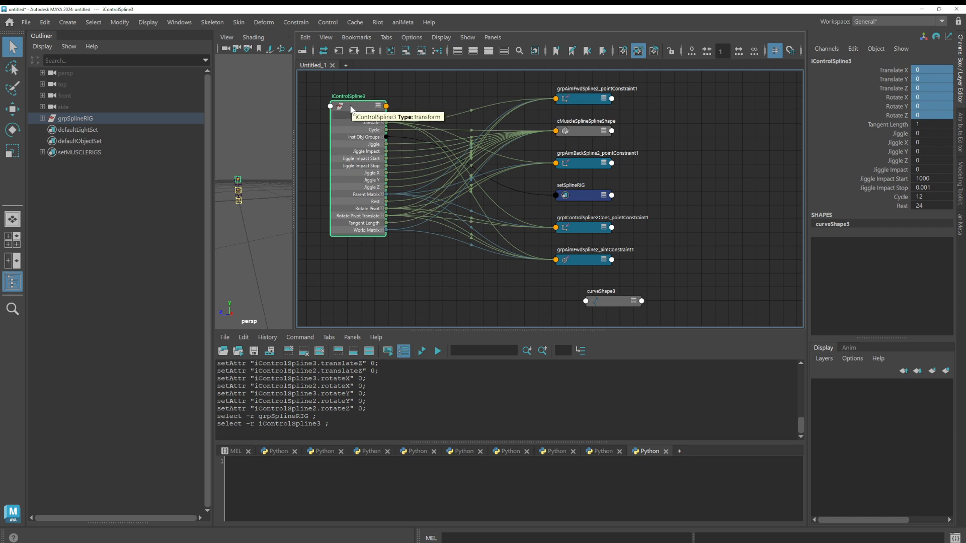
pyautogui.moveTo(586, 131); pyautogui.dragTo(700, 89)
pyautogui.click(665, 116)
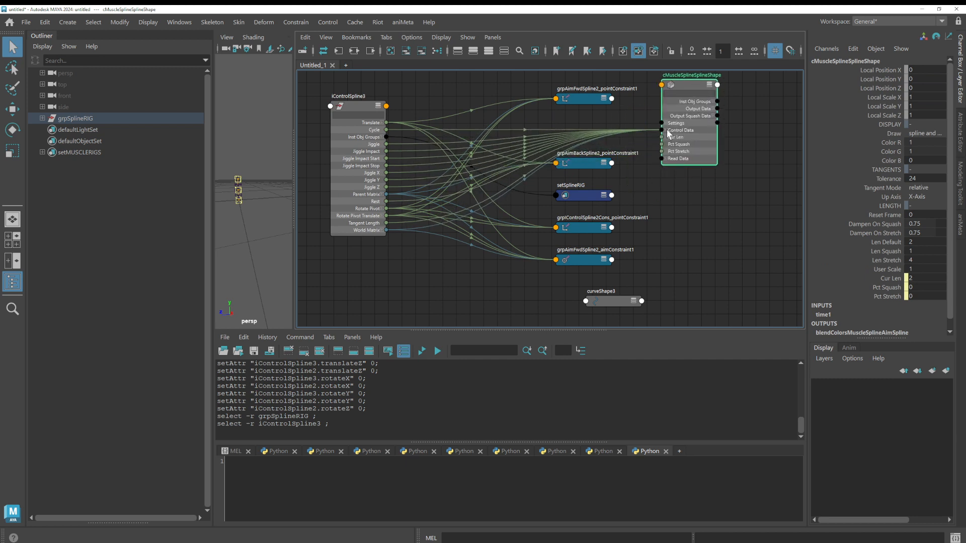
pyautogui.click(666, 131)
pyautogui.click(670, 151)
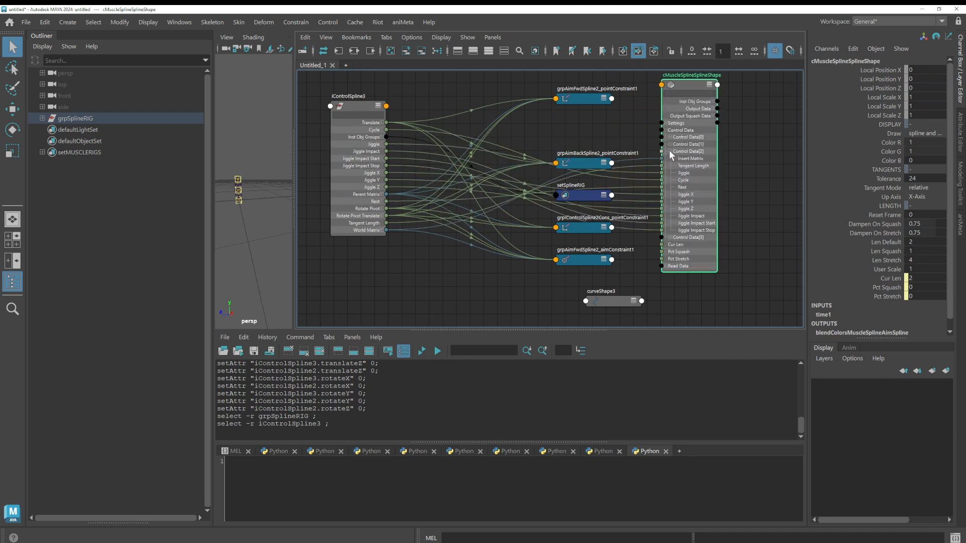
pyautogui.moveTo(737, 178); pyautogui.dragTo(698, 216, button='middle')
pyautogui.moveTo(657, 118); pyautogui.dragTo(737, 94)
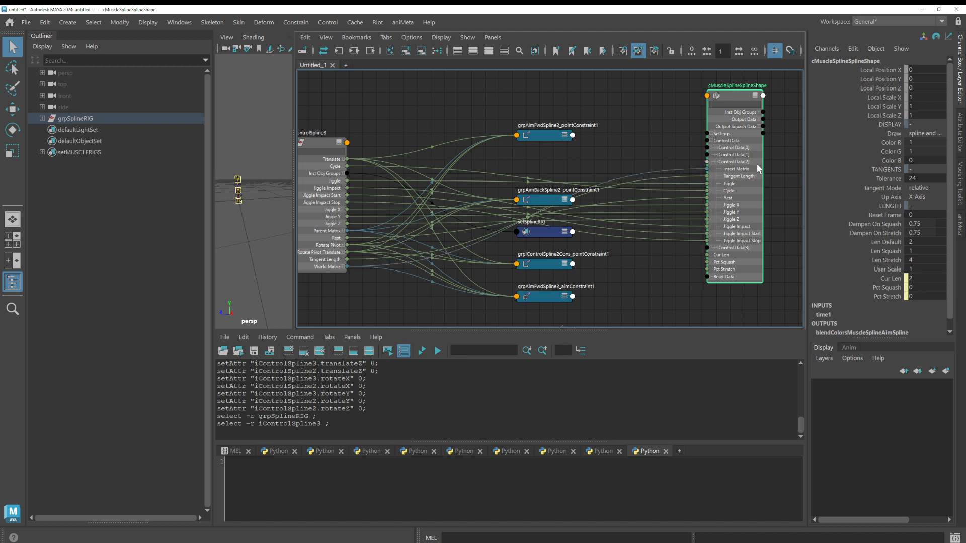
# Step: Create a cMuscleSpline node in a new Node Editor tab and expand its transform in the Outliner
pyautogui.click(654, 135)
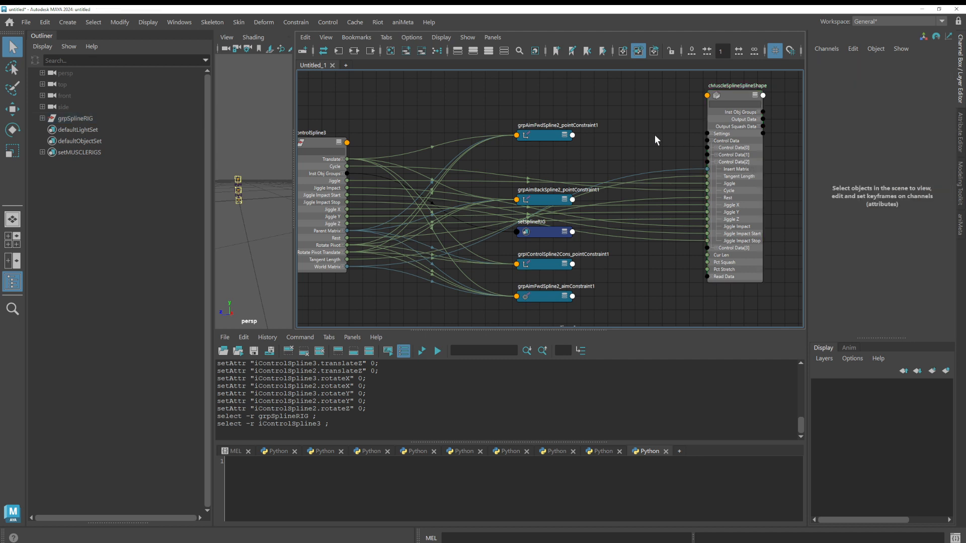
pyautogui.moveTo(295, 108); pyautogui.dragTo(382, 108)
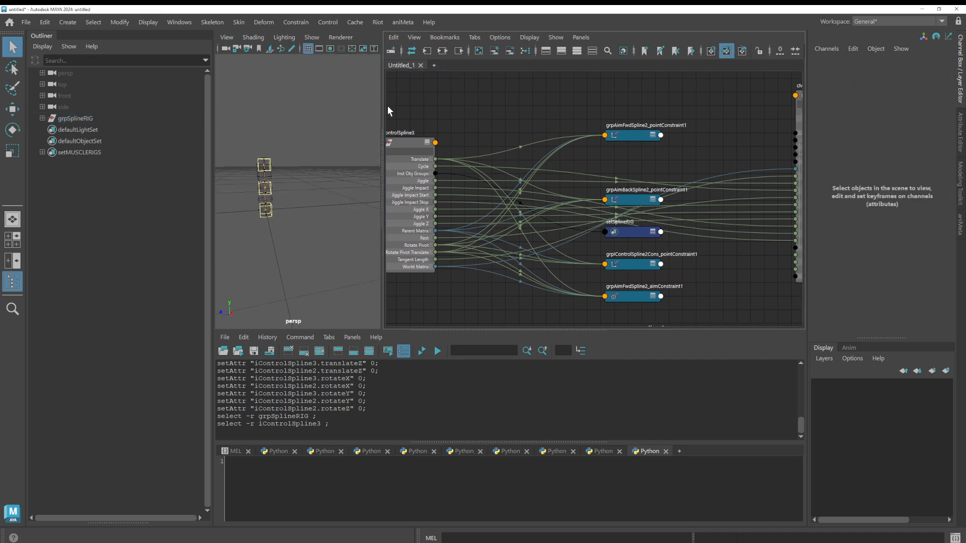
pyautogui.click(467, 93)
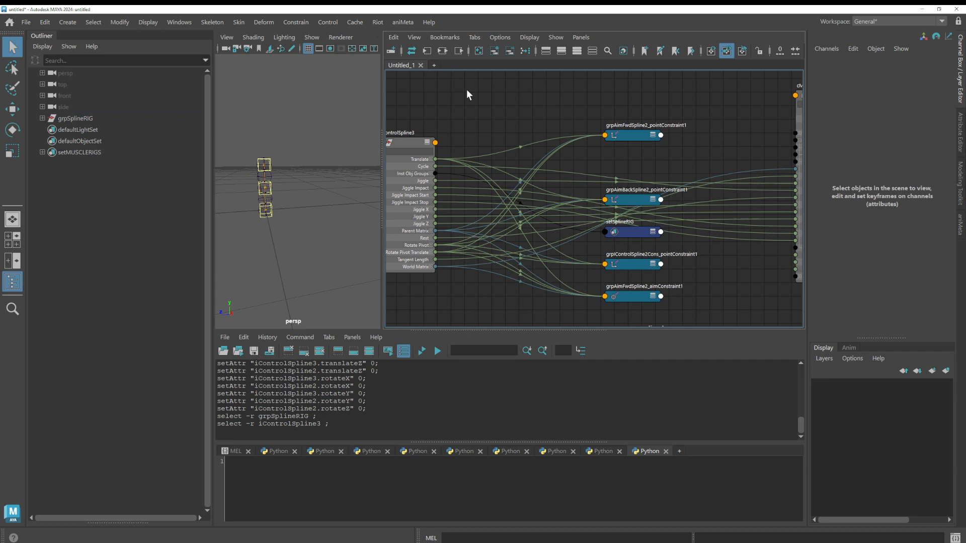
pyautogui.click(433, 66)
pyautogui.press('Tab')
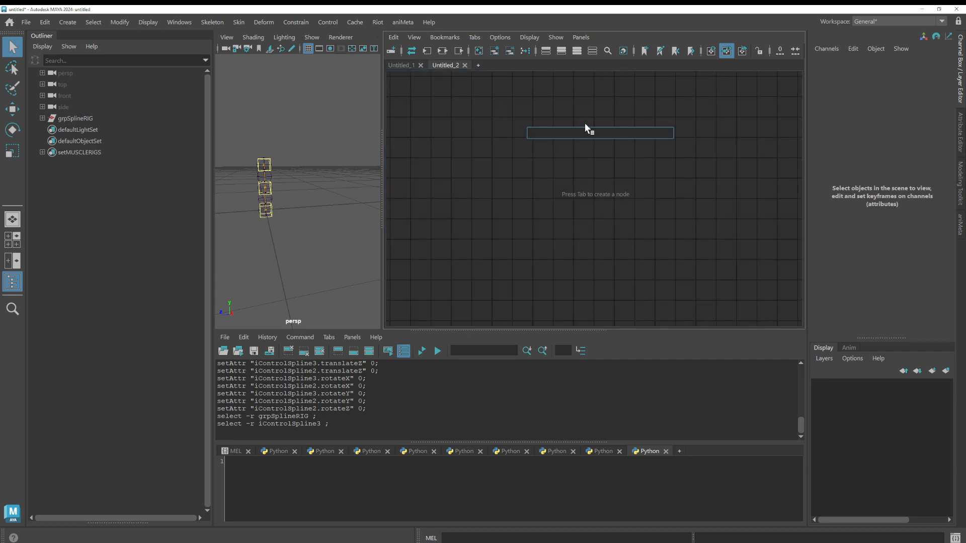
pyautogui.write('cMuscle')
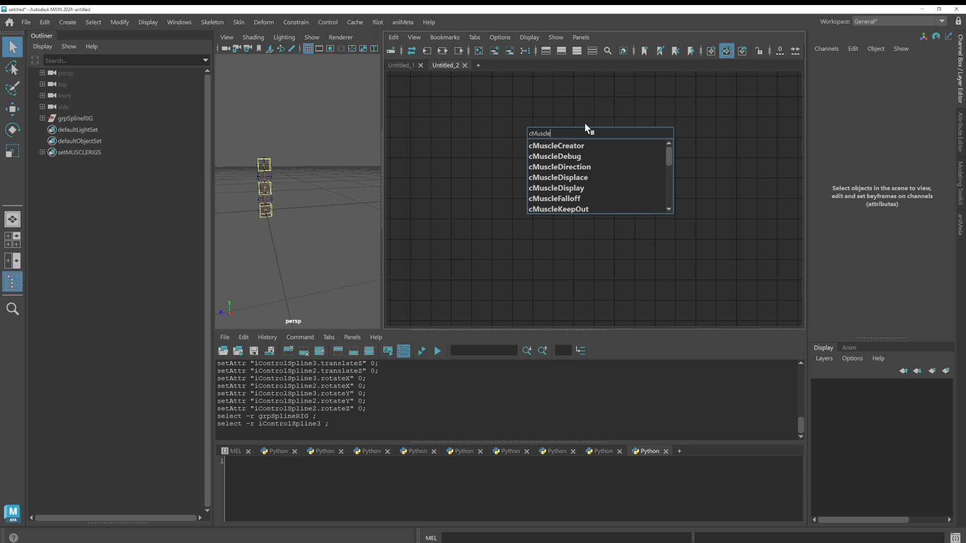
pyautogui.write('Spl')
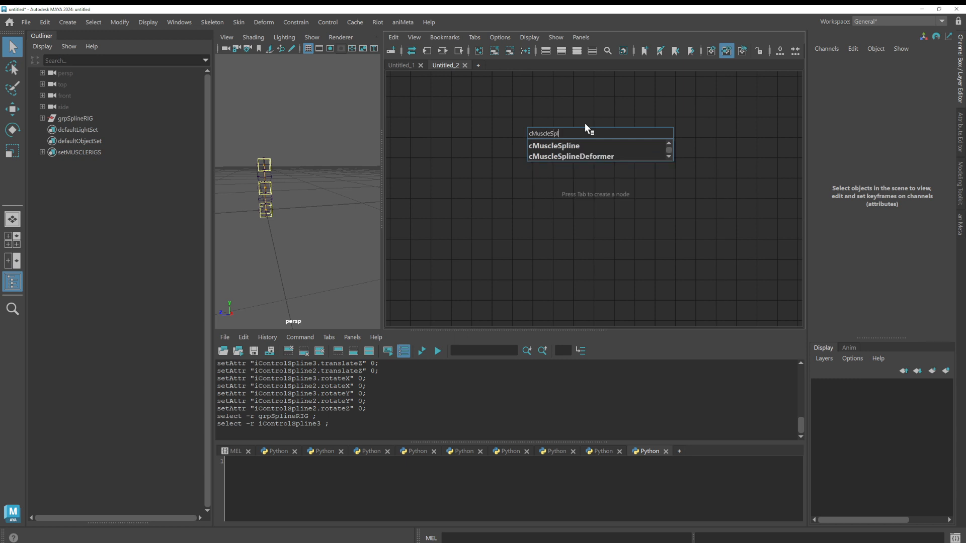
pyautogui.click(570, 146)
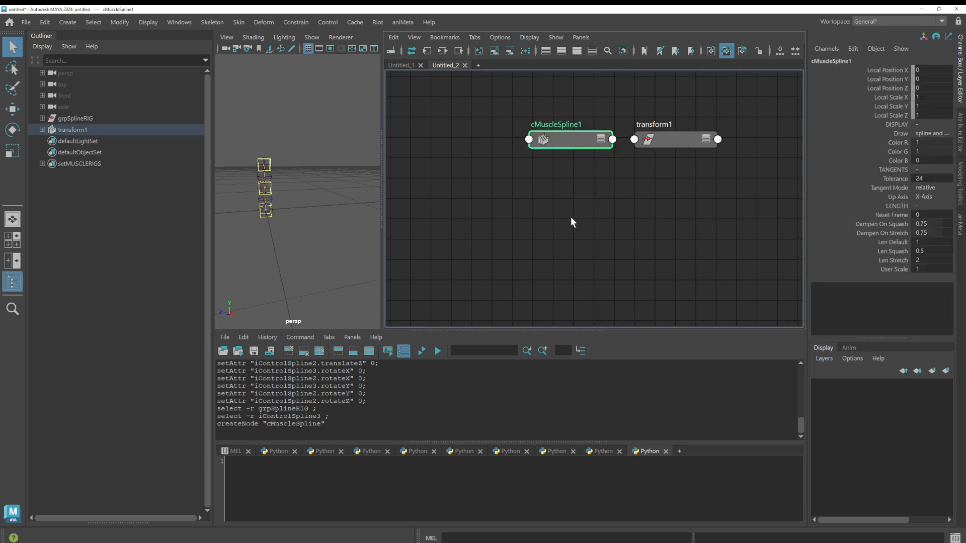
pyautogui.click(42, 129)
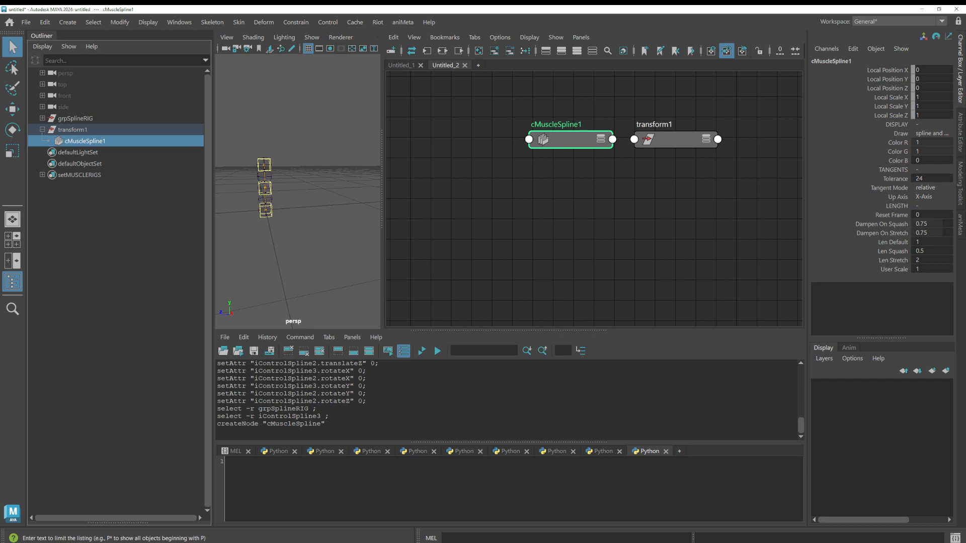
# Step: Create two locators at the origin
pyautogui.click(67, 22)
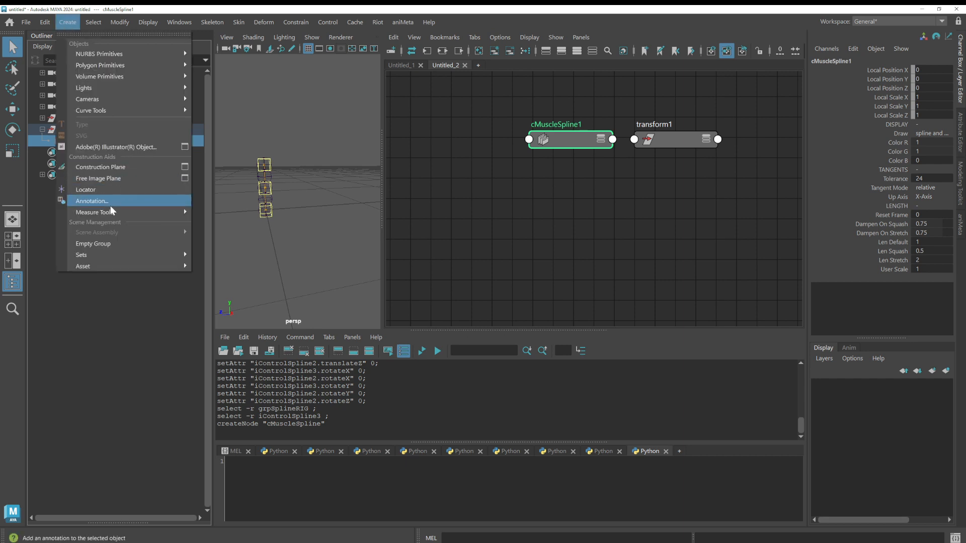
pyautogui.click(103, 190)
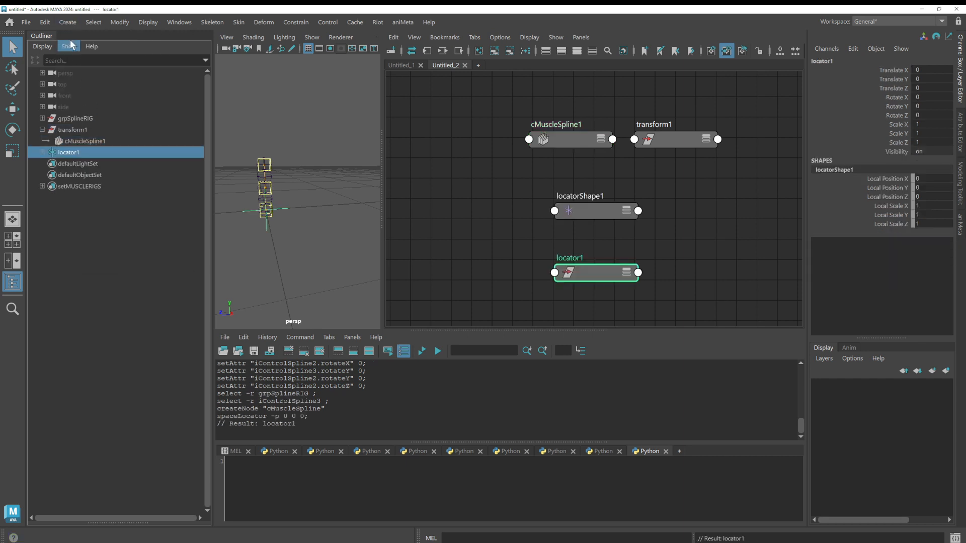
pyautogui.click(68, 23)
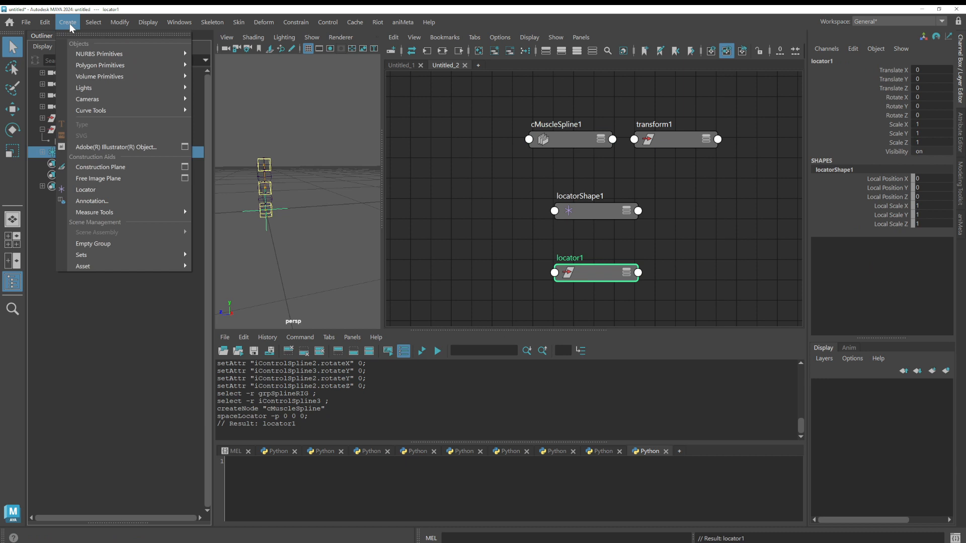
pyautogui.click(100, 190)
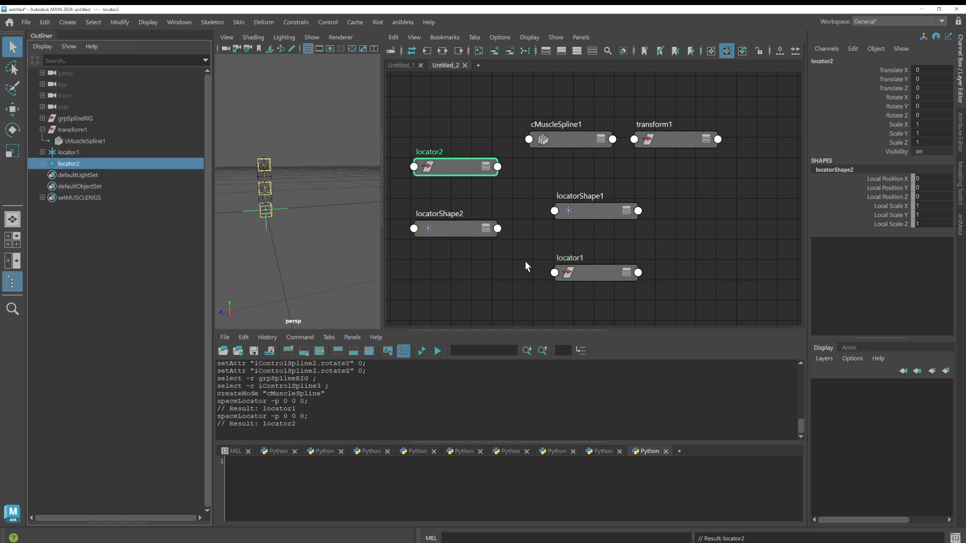
# Step: Remove both locator shape nodes from the Node Editor graph
pyautogui.click(564, 145)
pyautogui.moveTo(601, 189); pyautogui.dragTo(458, 243)
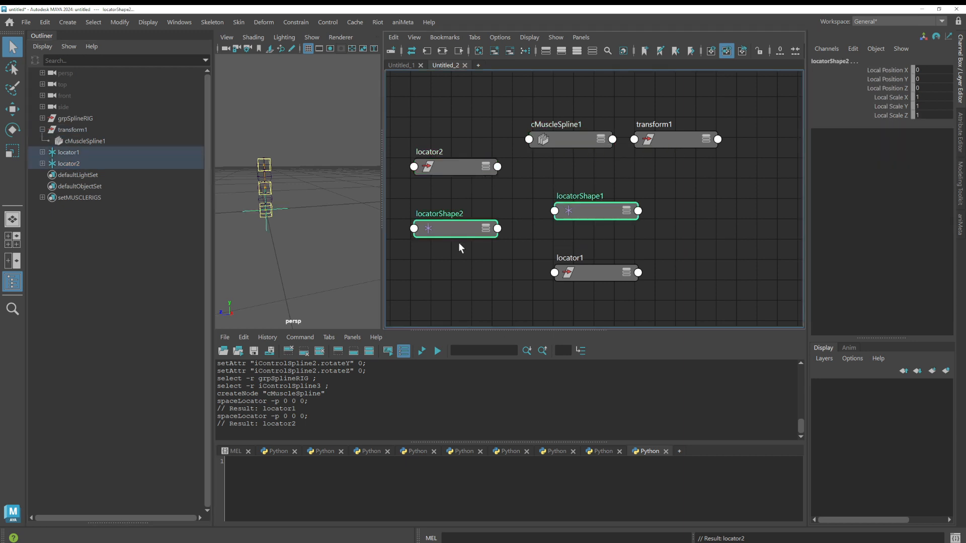
pyautogui.click(509, 50)
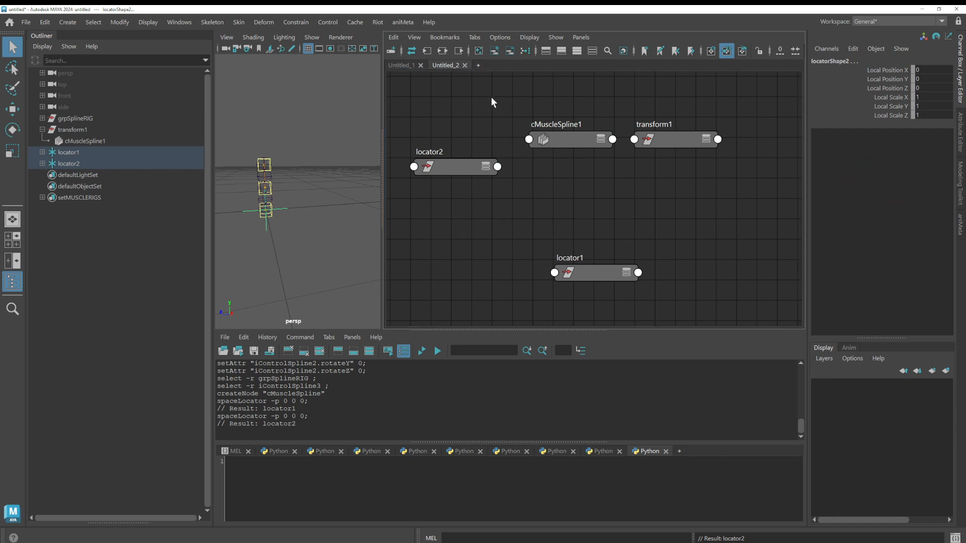
# Step: Arrange the two locators and transform1 in a column opposite cMuscleSpline1, and expand the spline node's full attribute list
pyautogui.moveTo(608, 273); pyautogui.dragTo(469, 127)
pyautogui.click(679, 143)
pyautogui.moveTo(679, 141); pyautogui.dragTo(486, 293)
pyautogui.moveTo(579, 145); pyautogui.dragTo(708, 165)
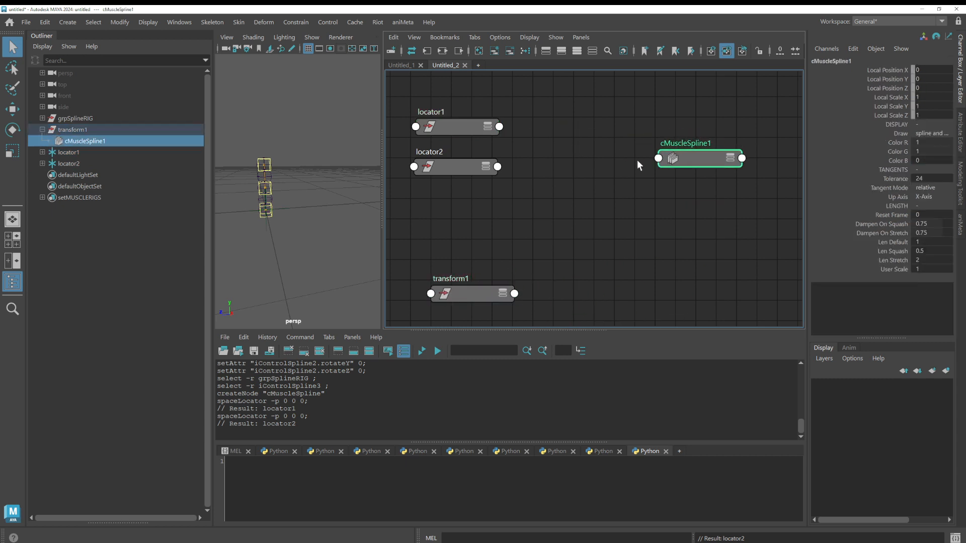
pyautogui.moveTo(466, 170); pyautogui.dragTo(464, 218)
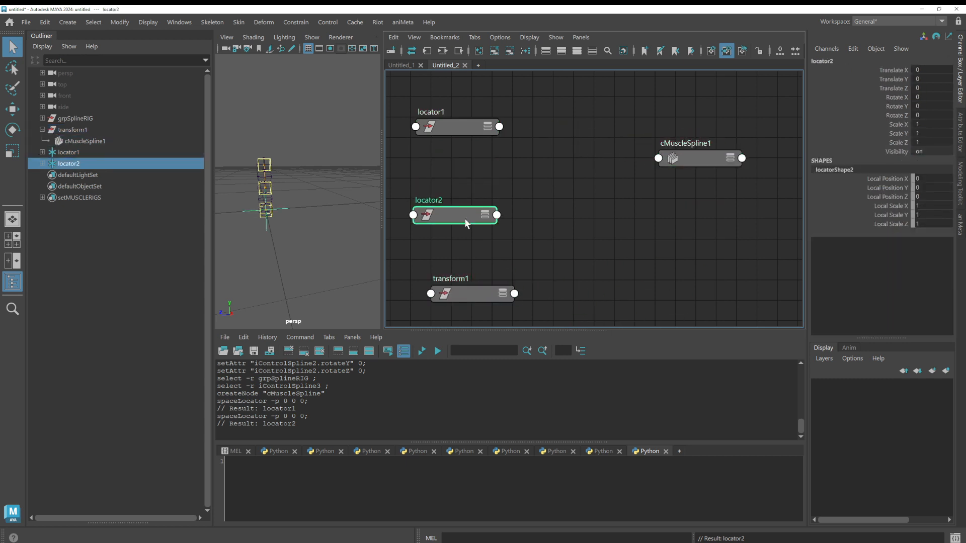
pyautogui.click(729, 158)
pyautogui.moveTo(704, 156); pyautogui.dragTo(689, 90)
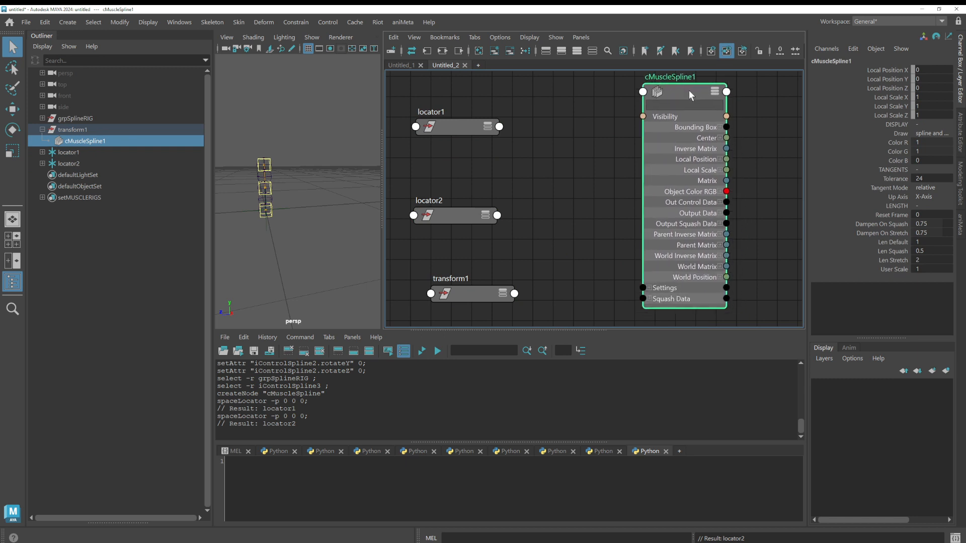
# Step: Try to connect locator1's World Matrix[0] to the controlData input of cMuscleSpline1 in the Node Editor
pyautogui.click(499, 127)
pyautogui.moveTo(557, 312)
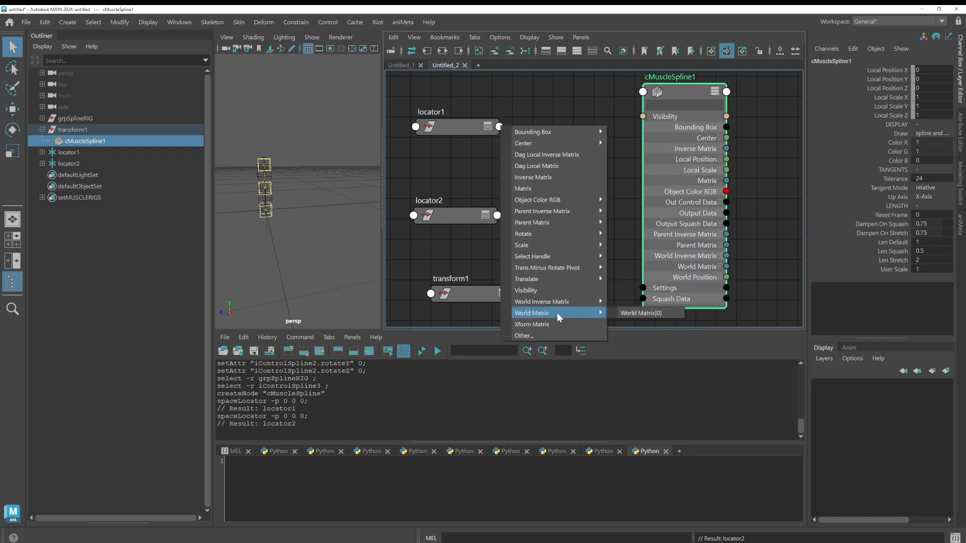
pyautogui.click(634, 312)
pyautogui.click(643, 92)
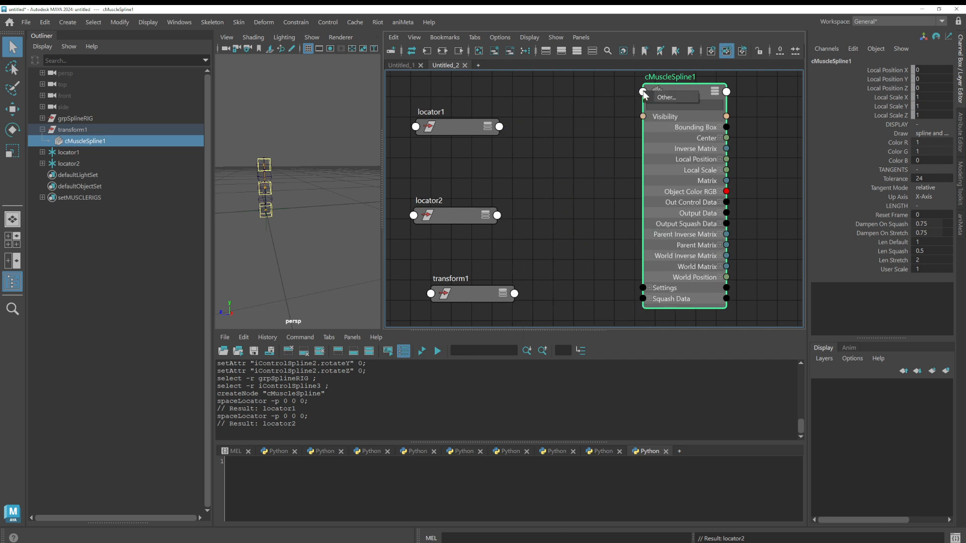
pyautogui.click(663, 97)
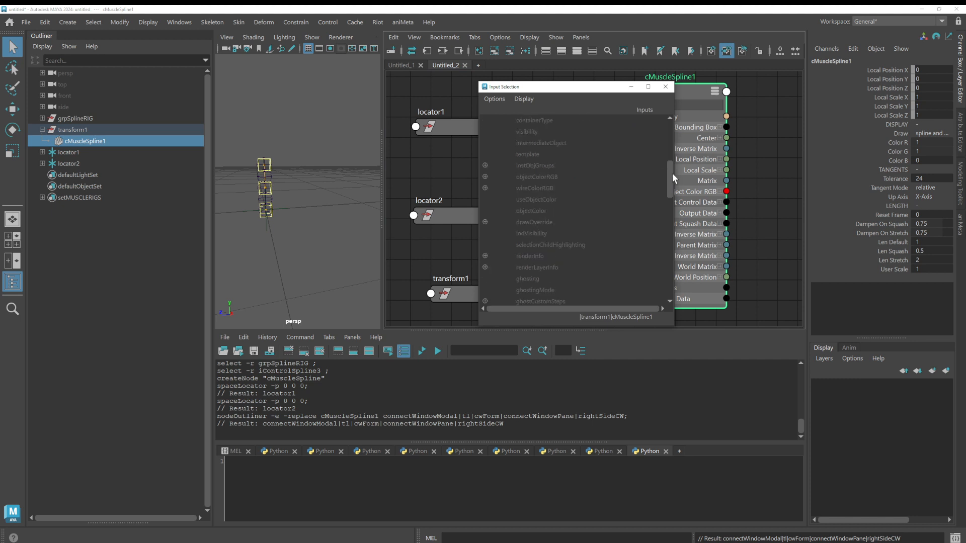
pyautogui.moveTo(669, 172); pyautogui.dragTo(669, 261)
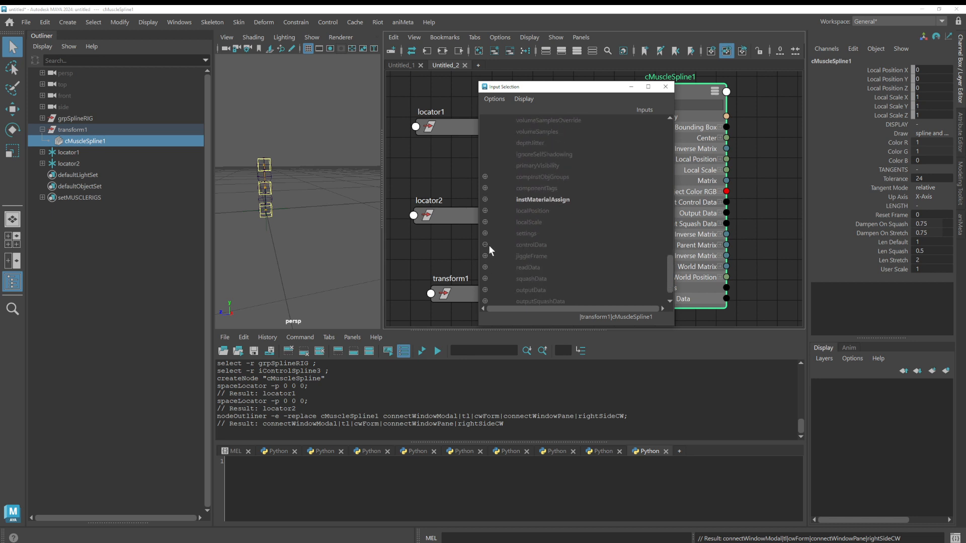
pyautogui.scroll(-1, 578, 259)
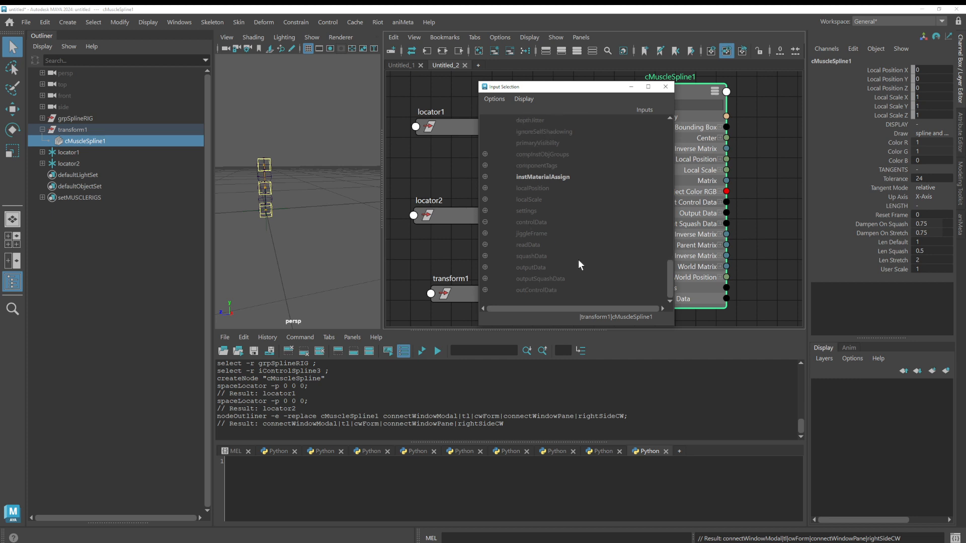
pyautogui.click(665, 86)
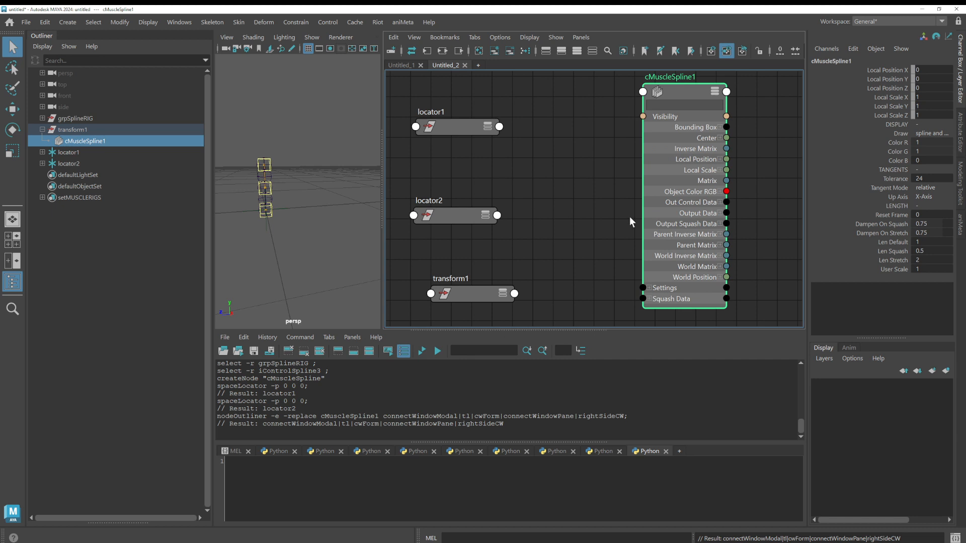
# Step: Load cMuscleSpline1 into both sides of the Connection Editor and examine its controlData input
pyautogui.click(169, 22)
pyautogui.moveTo(204, 81)
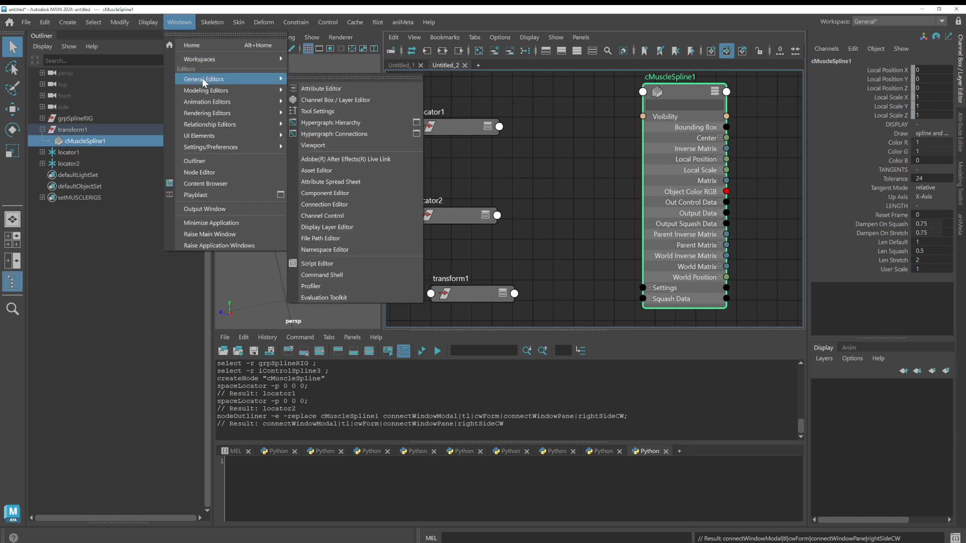
pyautogui.click(354, 205)
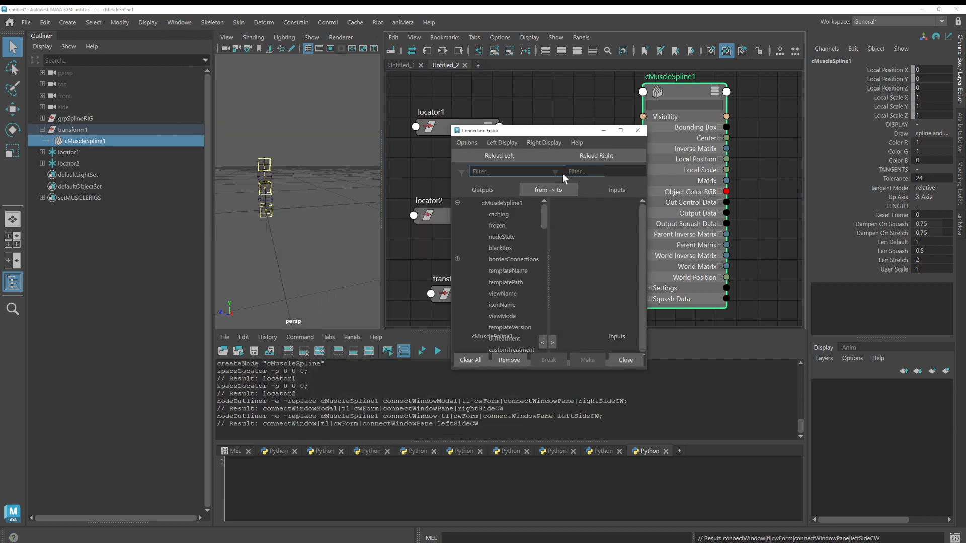
pyautogui.click(593, 155)
pyautogui.moveTo(644, 215); pyautogui.dragTo(624, 328)
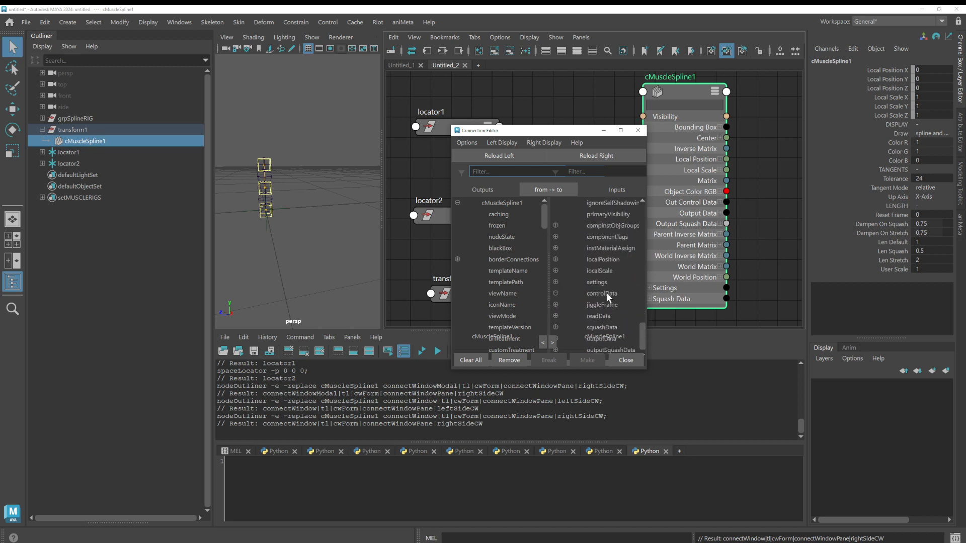
pyautogui.click(638, 130)
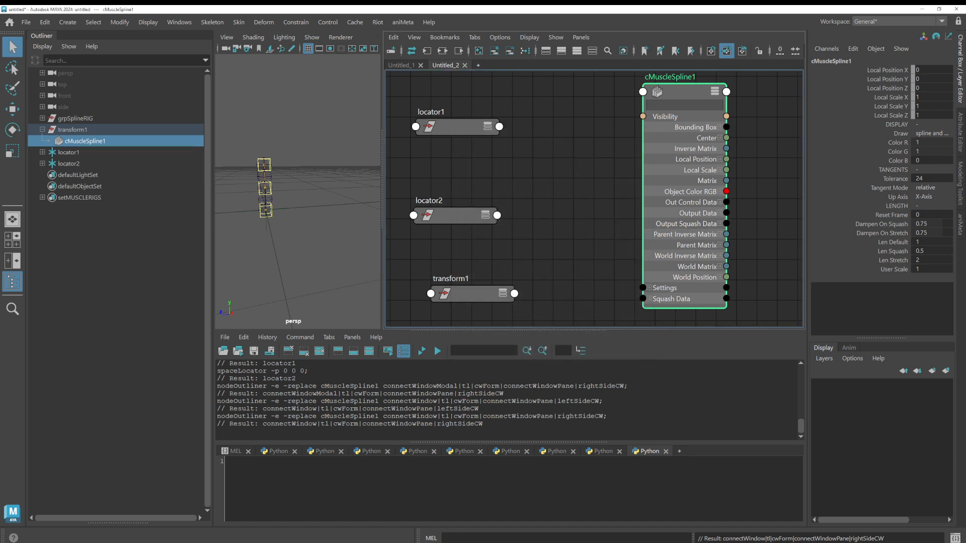
# Step: Replace the existing MEL script lines with the start of a connectAttr command
pyautogui.click(234, 452)
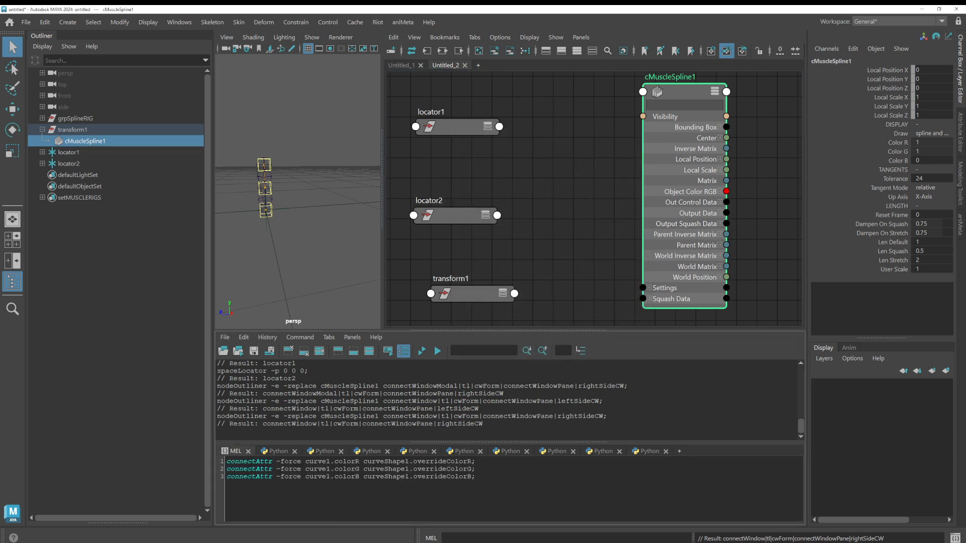
pyautogui.hotkey('ctrl', 'a')
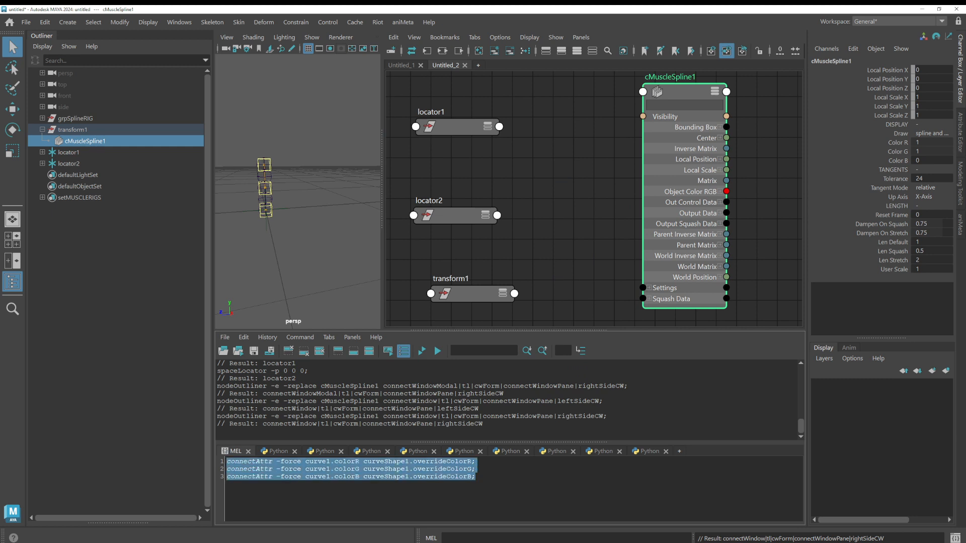
pyautogui.write('connetA')
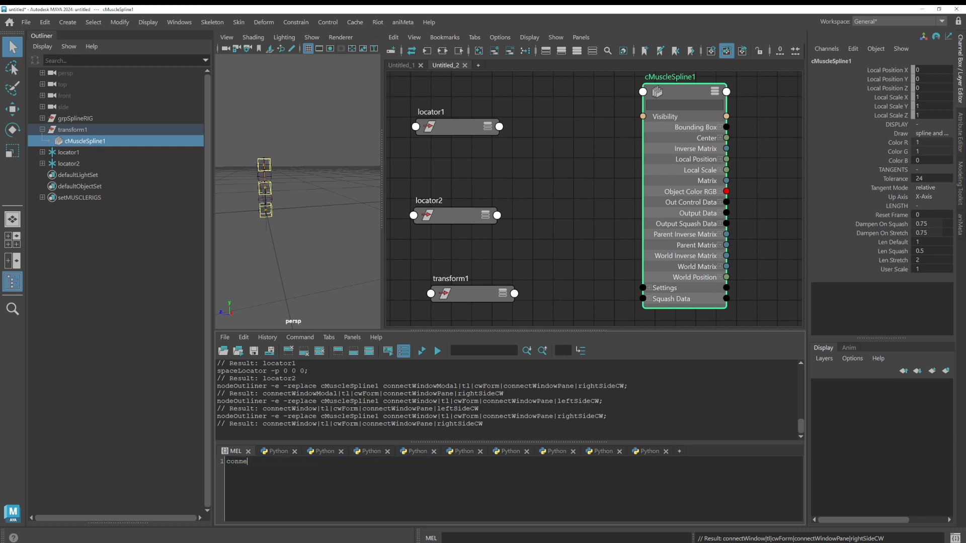
pyautogui.press('BackSpace')
pyautogui.press('BackSpace')
pyautogui.write('ctAttr')
# Step: Create a new Python script in the Script Editor that imports maya.cmds as mc
pyautogui.click(679, 452)
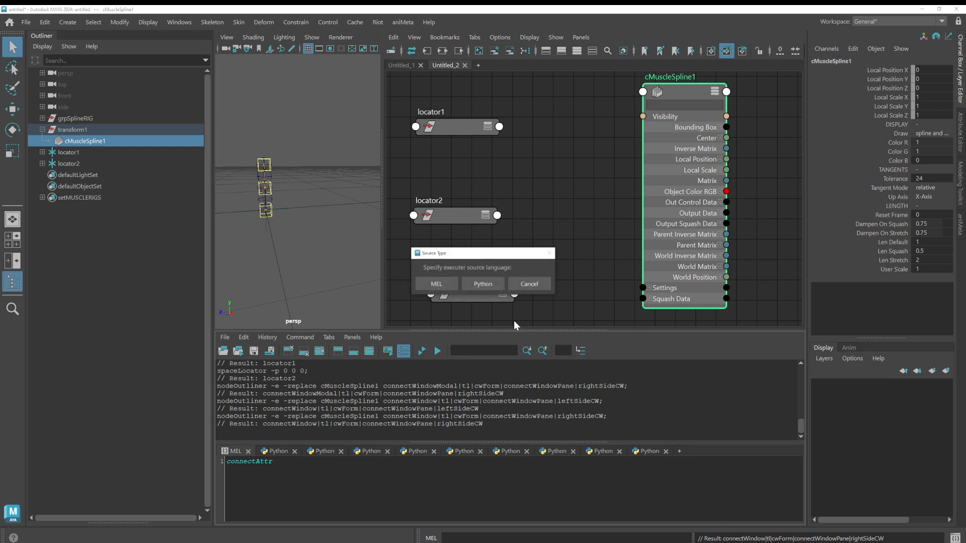
pyautogui.click(483, 284)
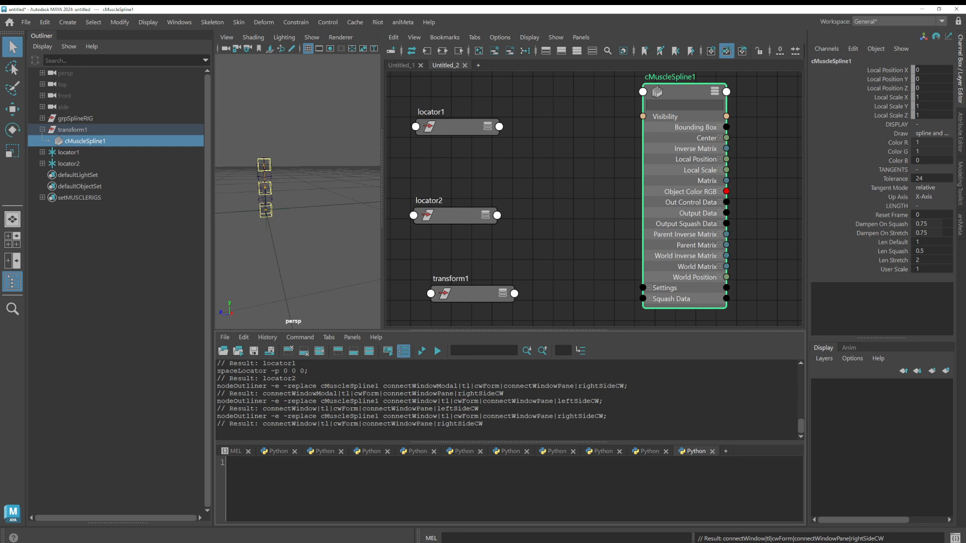
pyautogui.write('import maya.cmds as')
pyautogui.write('mc')
pyautogui.press('Return')
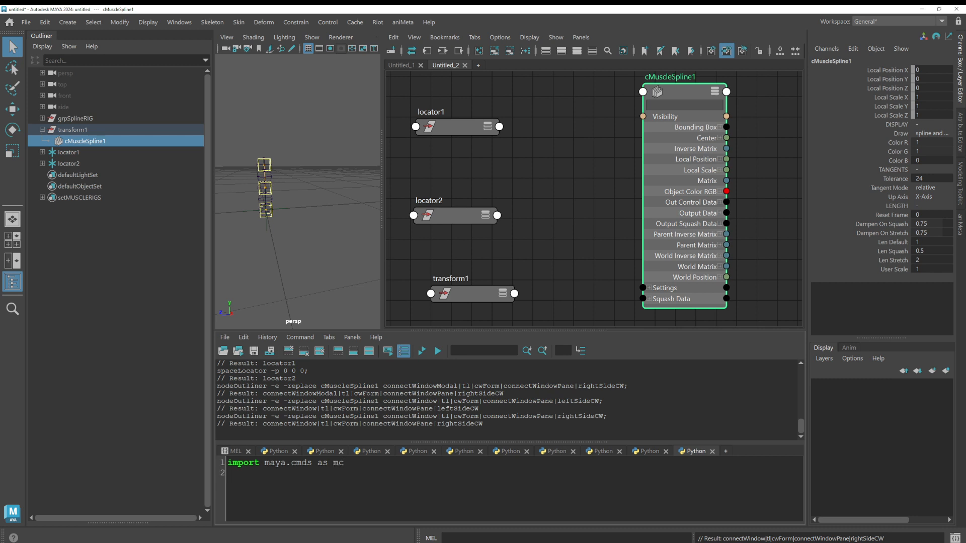
pyautogui.moveTo(344, 463); pyautogui.dragTo(227, 464)
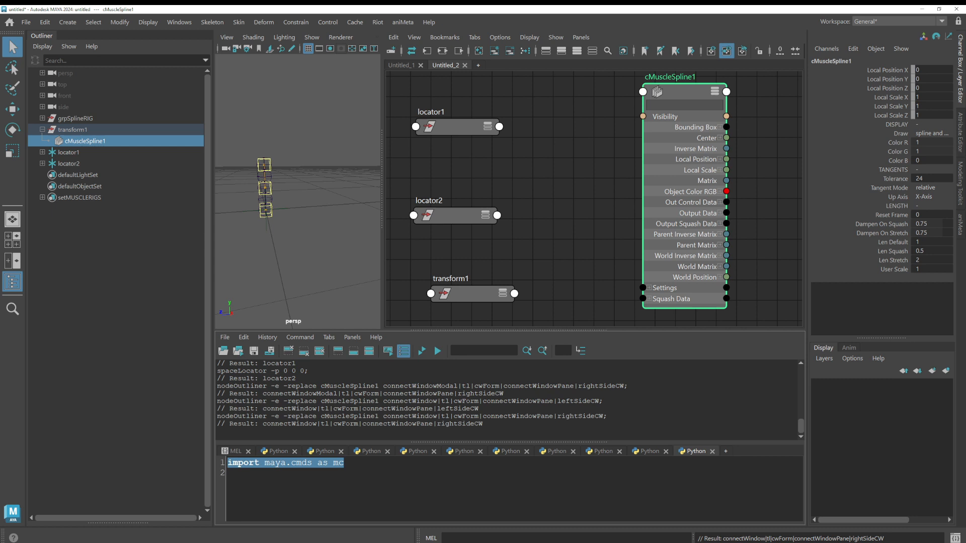
pyautogui.click(229, 474)
# Step: Start an mc.connectAttr call on the script's second line with 'locator1.worldMatrix' as the source attribute
pyautogui.write('mc.coo')
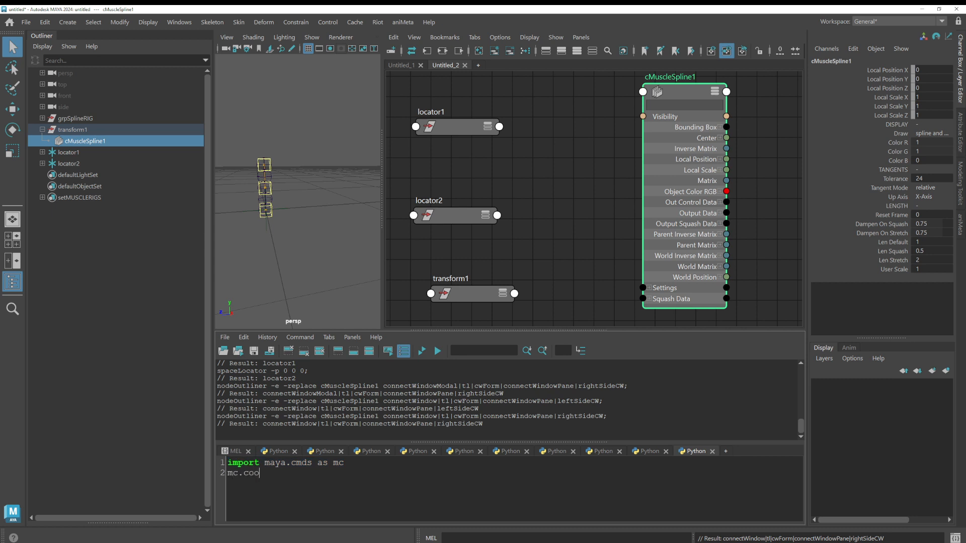
pyautogui.press('BackSpace')
pyautogui.write('nnectAttr(')
pyautogui.click(444, 112)
pyautogui.doubleClick(431, 111)
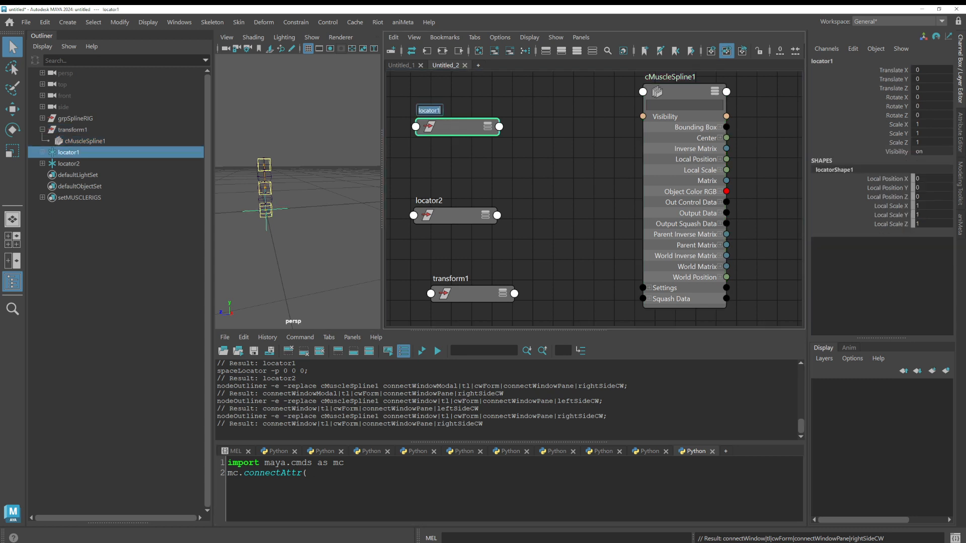
pyautogui.press('Return')
pyautogui.click(312, 472)
pyautogui.write("'locator1")
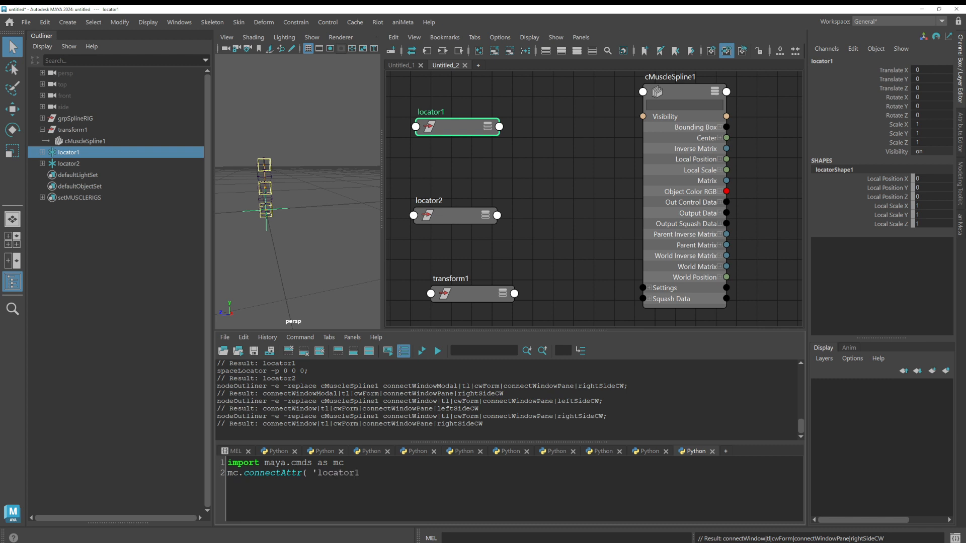
pyautogui.write(".worldMatrix'")
# Step: Add cMuscleSpline1.controlData[0] as the second argument of the connectAttr call
pyautogui.doubleClick(669, 76)
pyautogui.hotkey('ctrl', 'c')
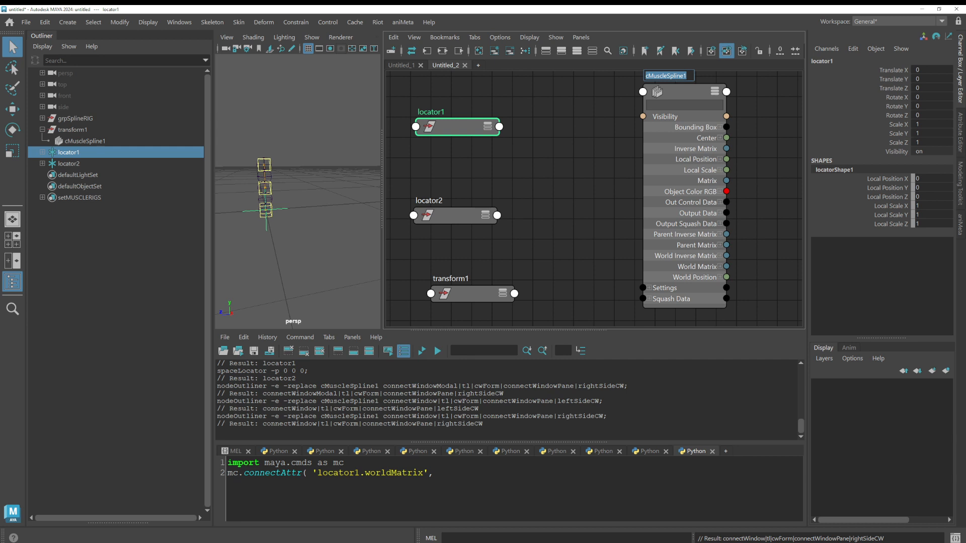
pyautogui.press('Escape')
pyautogui.click(443, 473)
pyautogui.hotkey('ctrl', 'v')
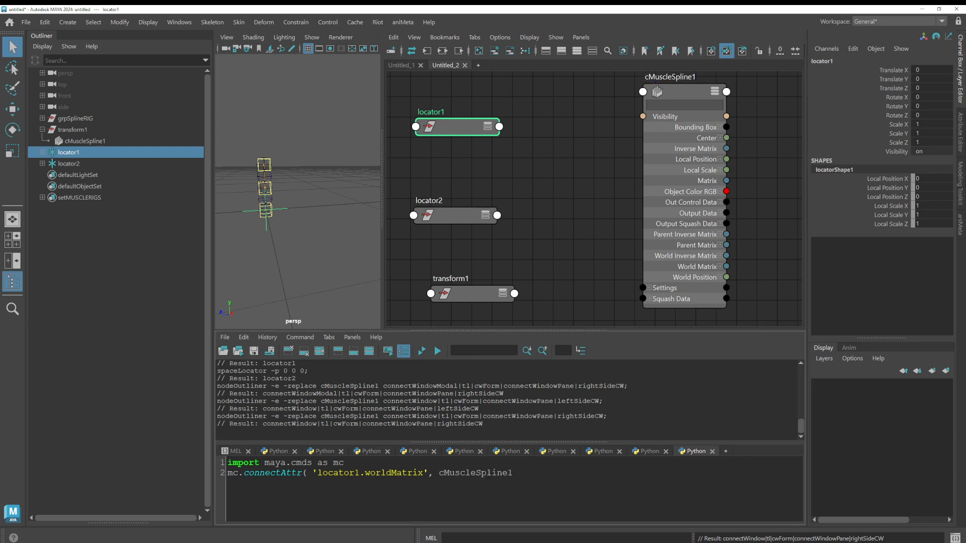
pyautogui.write("'cMuscleSpline1.controlData[")
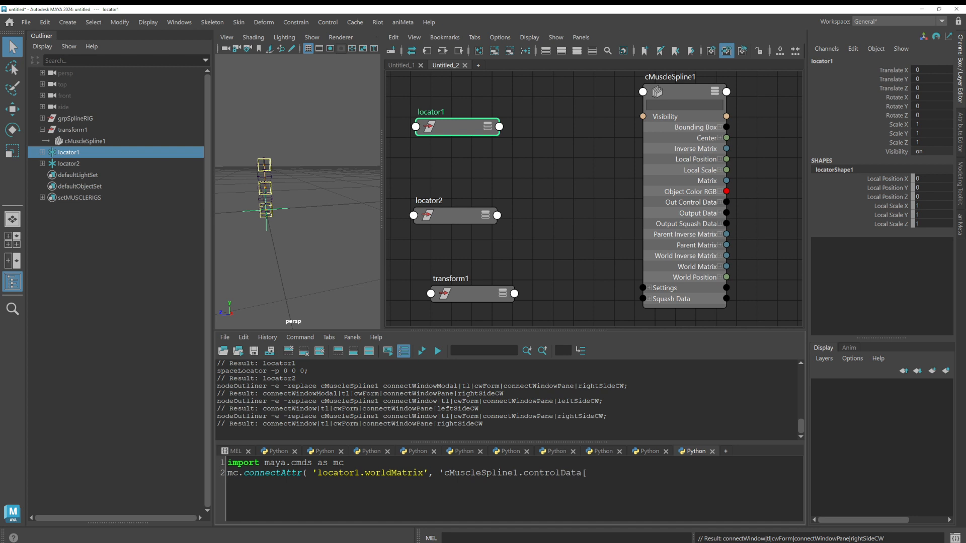
pyautogui.write('0]')
# Step: Check the matrix attribute's name in the existing rig's graph, complete the destination with .insertMatrix, and run the script
pyautogui.click(402, 65)
pyautogui.moveTo(740, 292); pyautogui.dragTo(561, 269, button='middle')
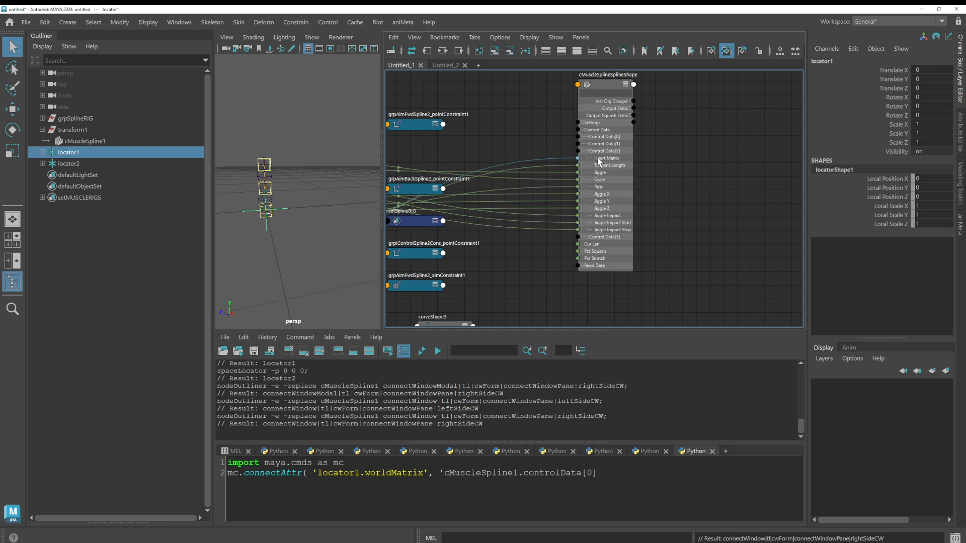
pyautogui.click(447, 65)
pyautogui.click(598, 473)
pyautogui.write('insertMatrix')
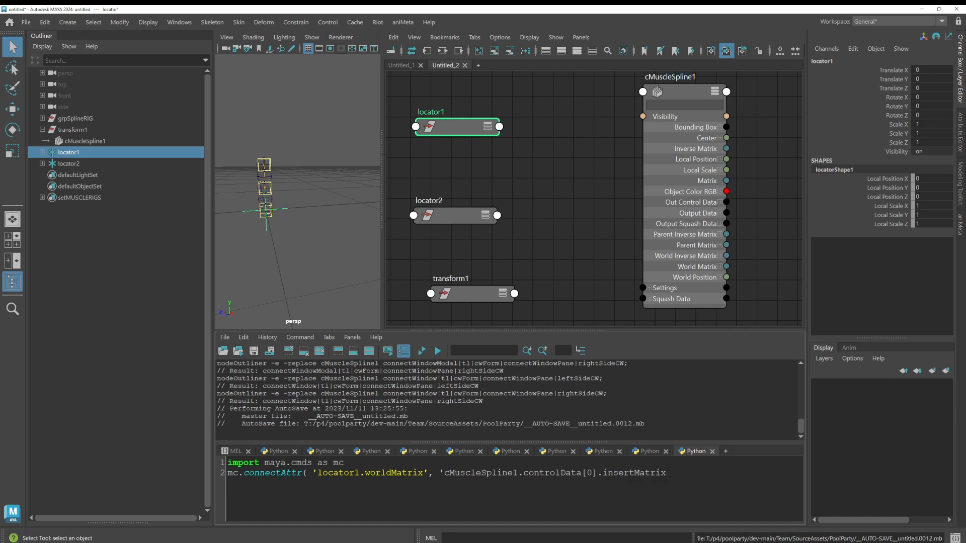
pyautogui.write("' )")
pyautogui.hotkey('ctrl', 'Return')
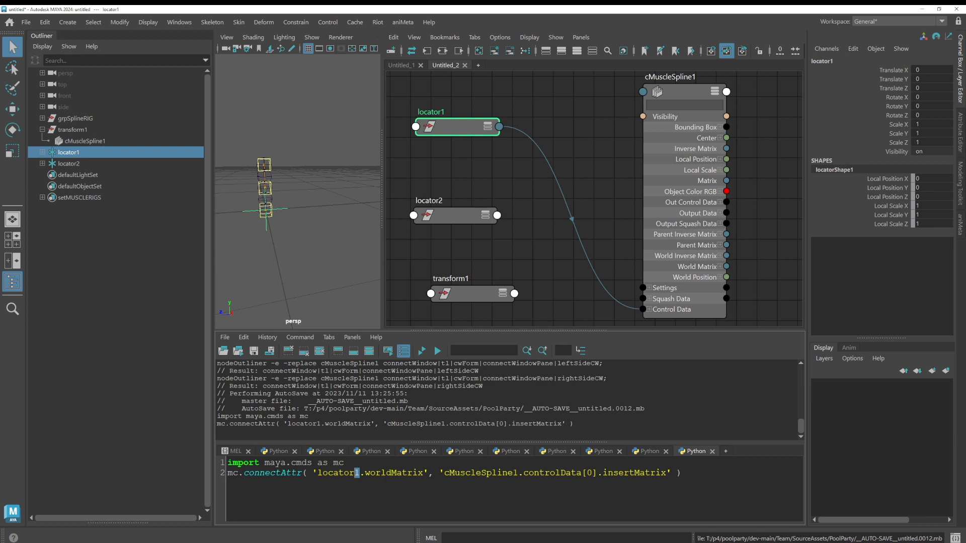
# Step: Duplicate the connectAttr line, change it to locator2 and controlData[1], and run only that line
pyautogui.hotkey('ctrl', 'a')
pyautogui.hotkey('ctrl', 'v')
pyautogui.hotkey('ctrl', 'v')
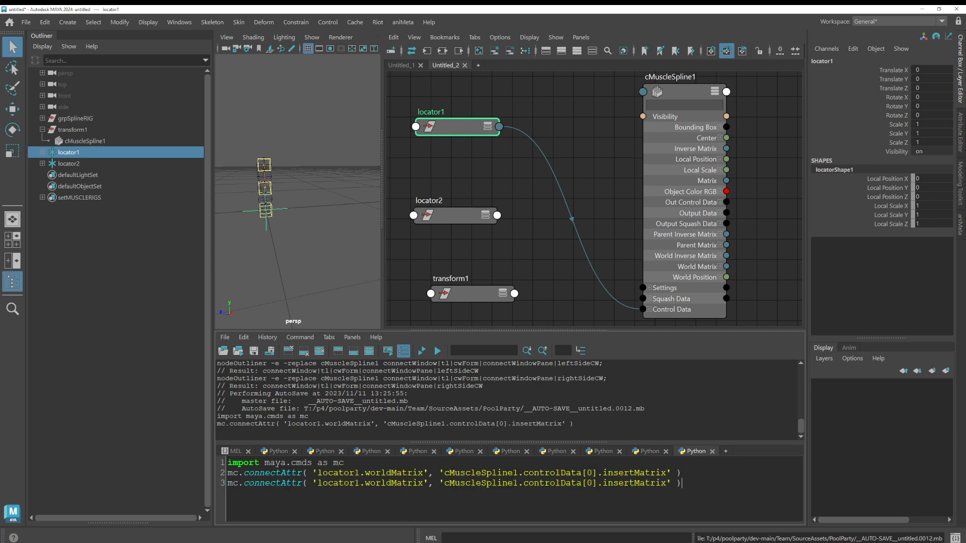
pyautogui.moveTo(355, 484); pyautogui.dragTo(360, 483)
pyautogui.write('2')
pyautogui.moveTo(587, 484); pyautogui.dragTo(592, 484)
pyautogui.write('1')
pyautogui.moveTo(682, 483); pyautogui.dragTo(227, 482)
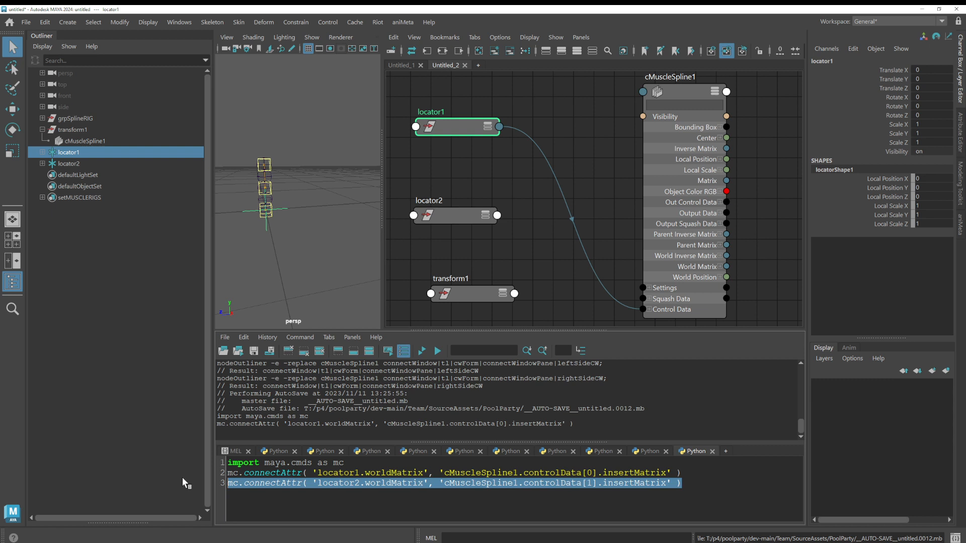
pyautogui.click(437, 350)
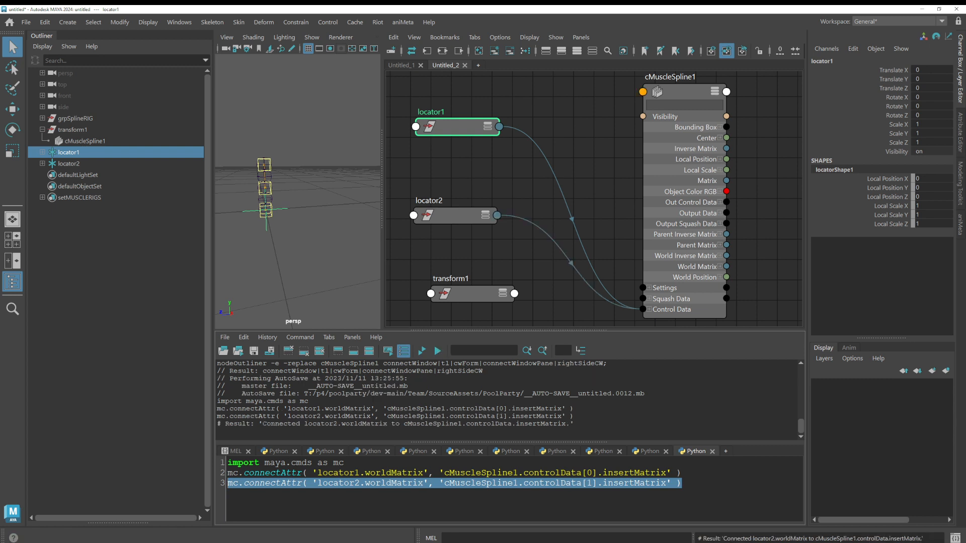
# Step: Expand Control Data and Control Data[0] on cMuscleSpline1 and examine where the locator connections enter
pyautogui.click(649, 309)
pyautogui.moveTo(627, 285); pyautogui.dragTo(619, 178, button='middle')
pyautogui.click(649, 216)
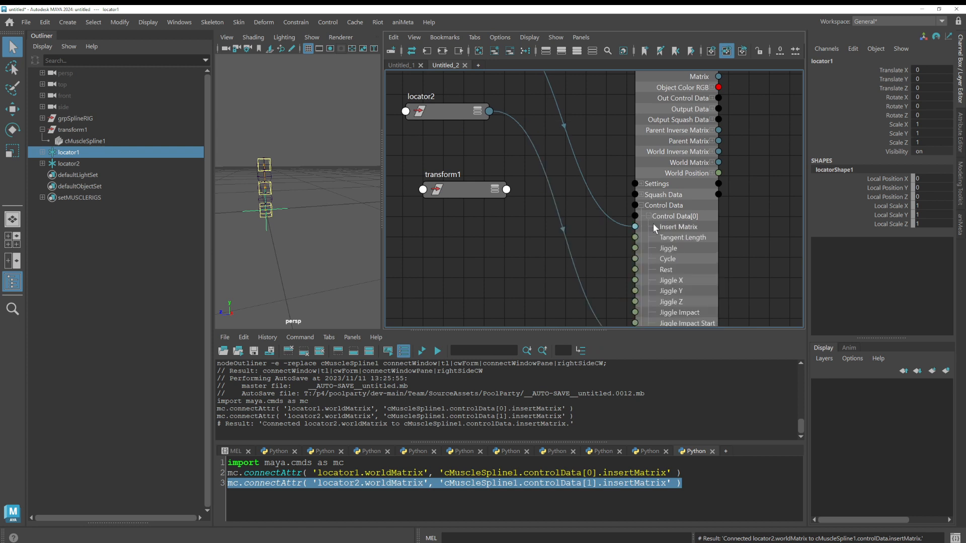
pyautogui.moveTo(588, 250); pyautogui.dragTo(611, 268, button='middle')
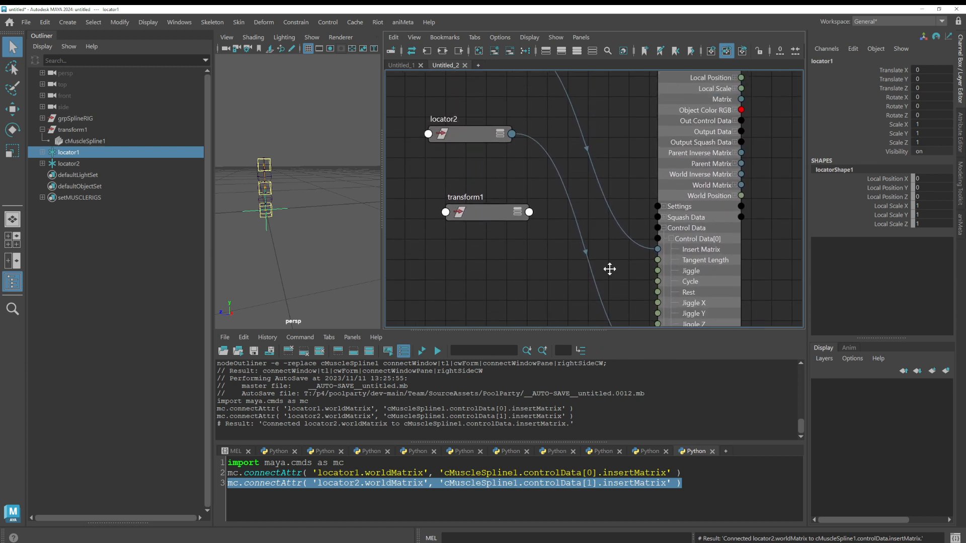
pyautogui.scroll(-2, 581, 183)
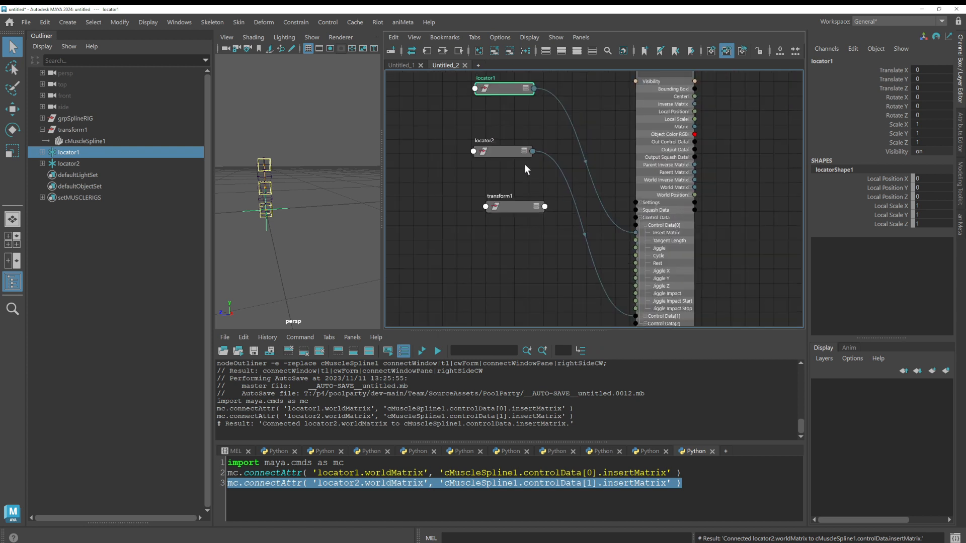
pyautogui.moveTo(521, 138); pyautogui.dragTo(551, 226, button='middle')
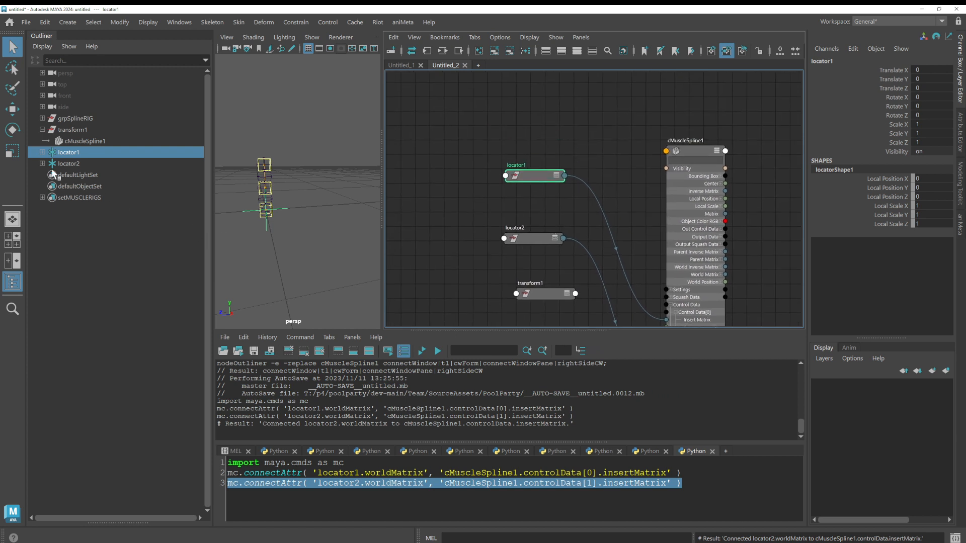
# Step: Expand locator1 and locator2 in the Outliner and create a third locator at the origin
pyautogui.click(42, 163)
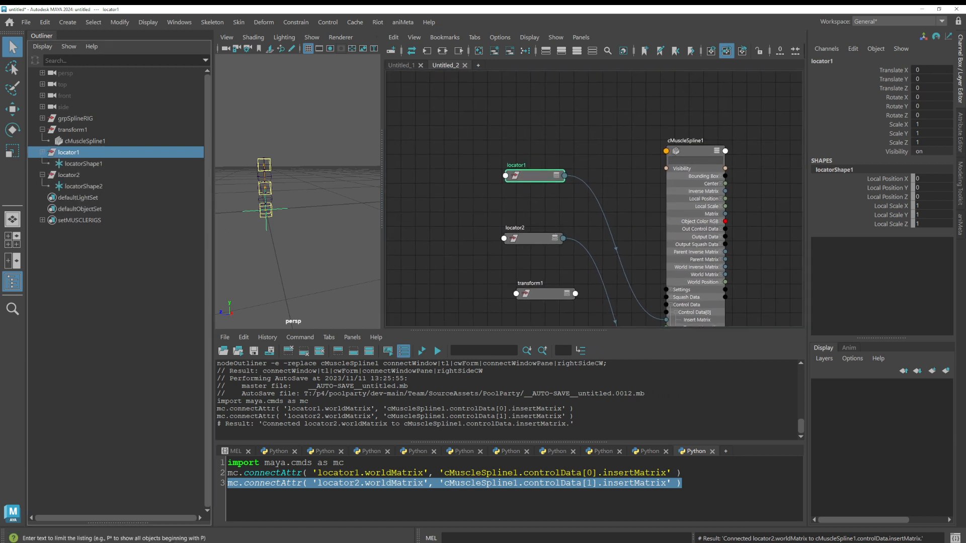
pyautogui.click(69, 22)
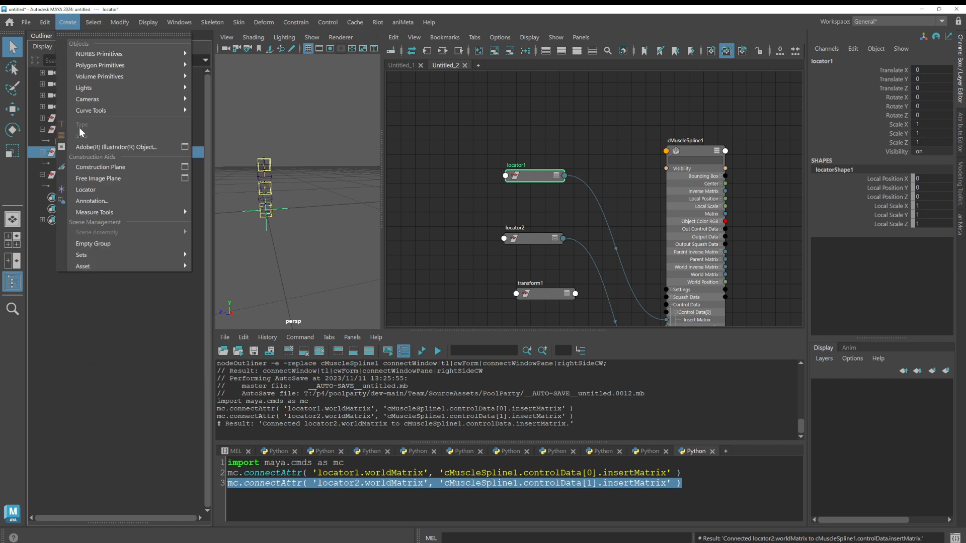
pyautogui.click(93, 192)
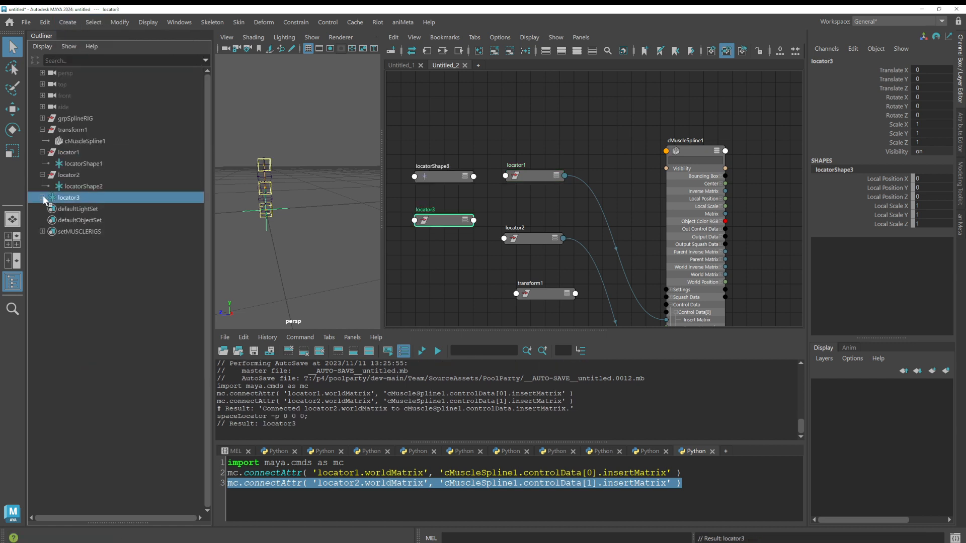
pyautogui.keyDown('alt'); pyautogui.moveTo(263, 188); pyautogui.dragTo(293, 221, button='middle'); pyautogui.keyUp('alt')
pyautogui.keyDown('alt'); pyautogui.moveTo(293, 221); pyautogui.dragTo(285, 276, button='right'); pyautogui.keyUp('alt')
pyautogui.keyDown('alt'); pyautogui.moveTo(271, 233); pyautogui.dragTo(259, 164, button='middle'); pyautogui.keyUp('alt')
# Step: Graph the output connections of the existing rig's cMuscleSplineSplineShape node
pyautogui.click(401, 65)
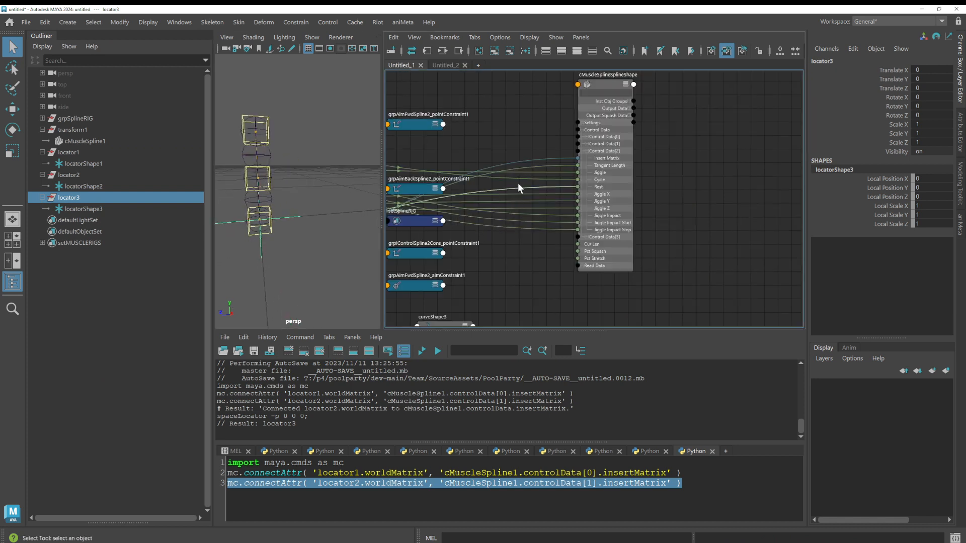
pyautogui.scroll(3, 517, 182)
pyautogui.click(535, 172)
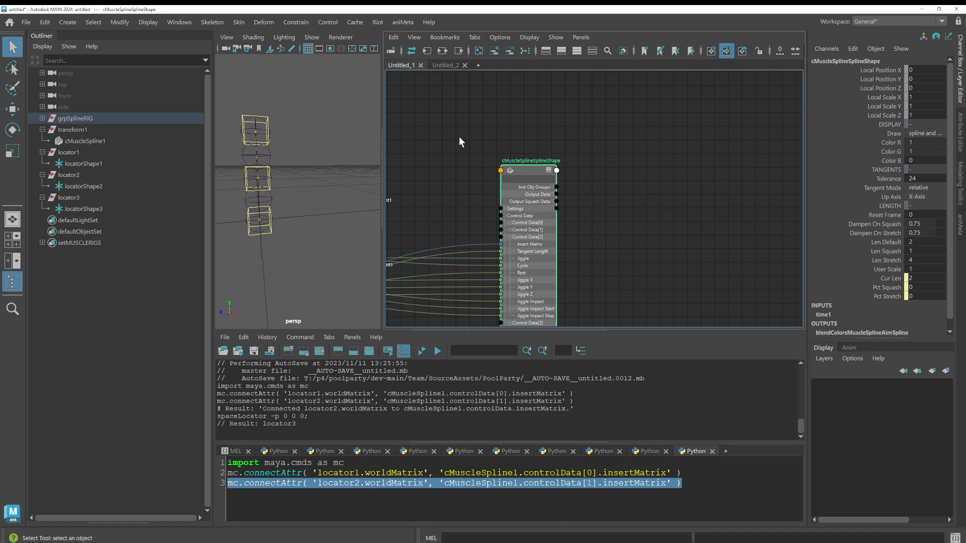
pyautogui.click(459, 50)
pyautogui.moveTo(558, 157); pyautogui.dragTo(494, 107)
pyautogui.scroll(5, 515, 129)
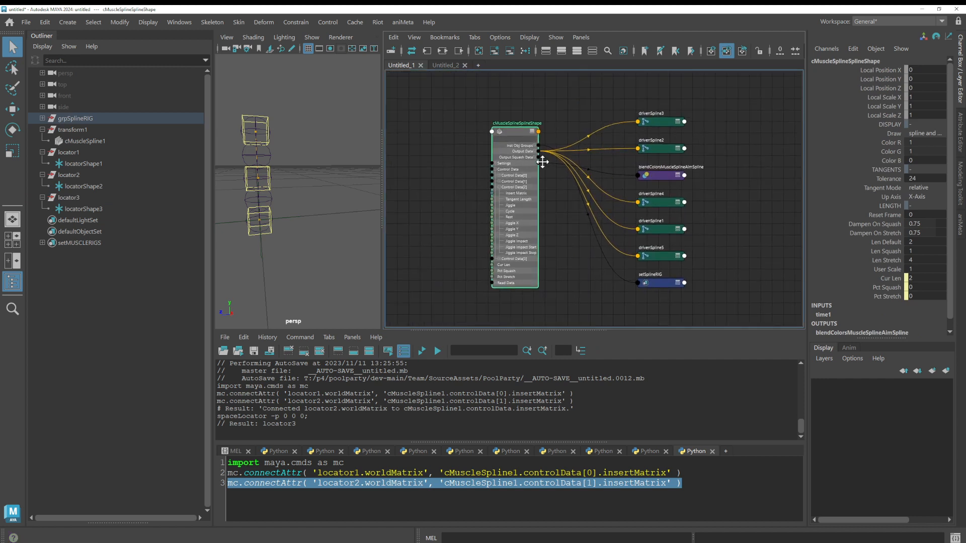
# Step: Expand Output Data on cMuscleSplineSplineShape and examine how entries [0] and [1] connect to the driven spline joints
pyautogui.click(518, 134)
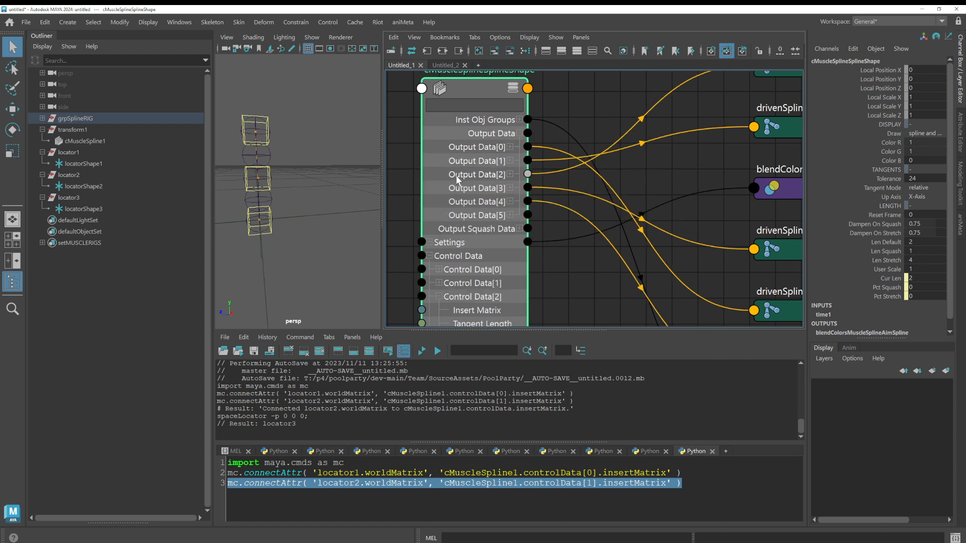
pyautogui.click(510, 147)
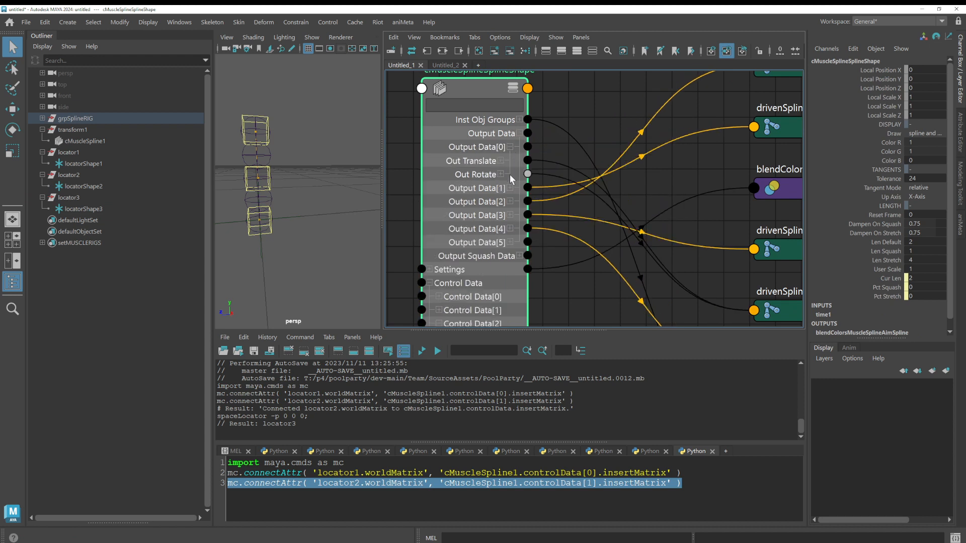
pyautogui.moveTo(618, 191); pyautogui.dragTo(574, 151, button='middle')
pyautogui.scroll(-3, 573, 152)
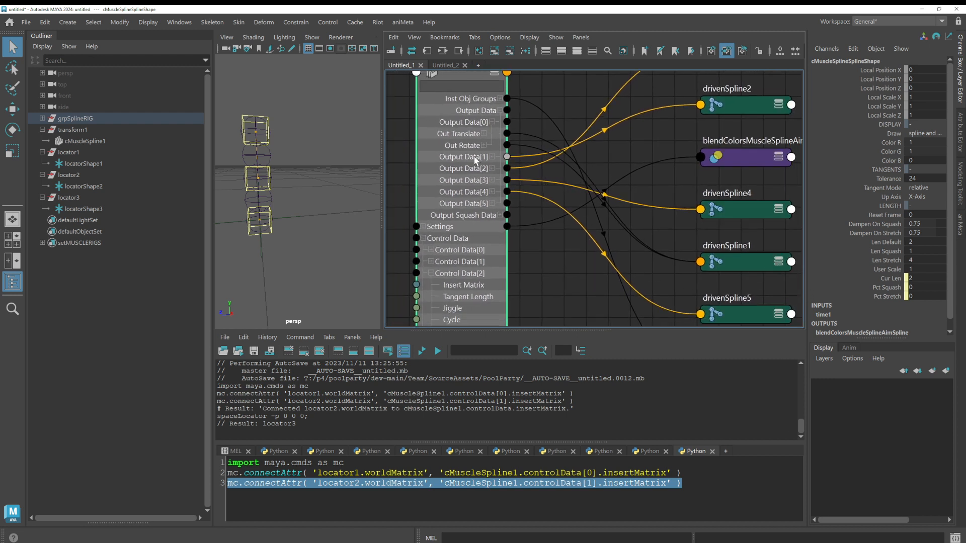
pyautogui.click(491, 122)
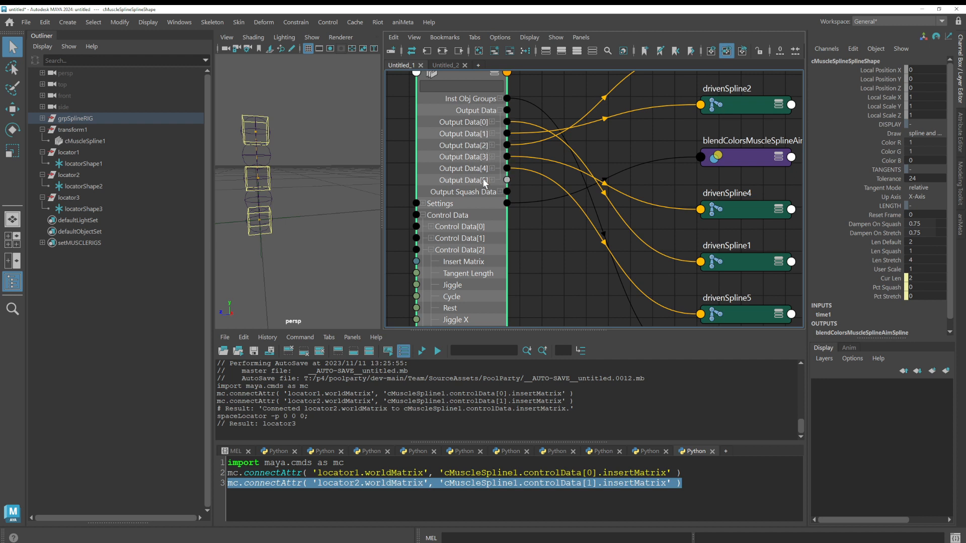
pyautogui.click(492, 133)
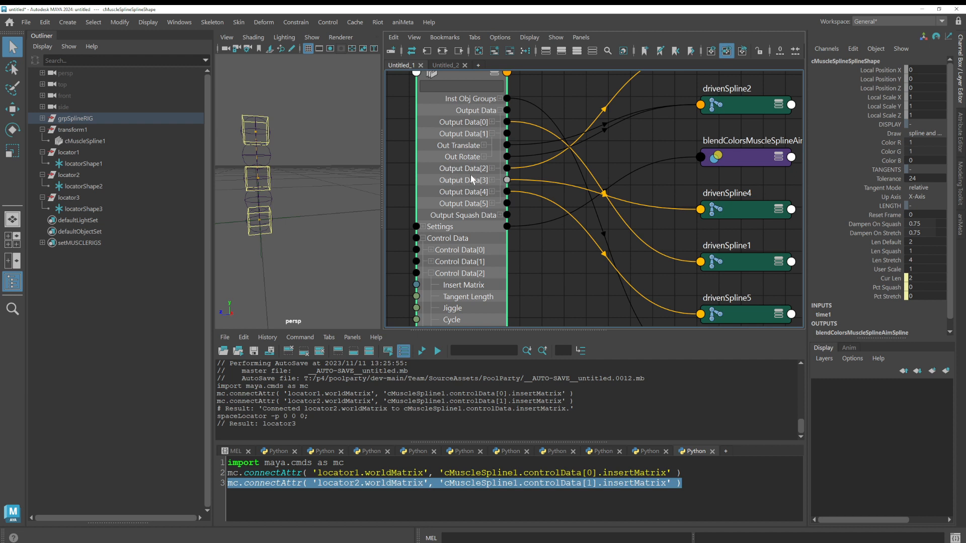
# Step: Temporarily disconnect Output Data[1]'s Out Rotate from drivenSpline2, check the attribute name in the script log, and undo the disconnection
pyautogui.moveTo(515, 158)
pyautogui.mouseDown()
pyautogui.moveTo(524, 165)
pyautogui.moveTo(524, 156)
pyautogui.mouseUp()
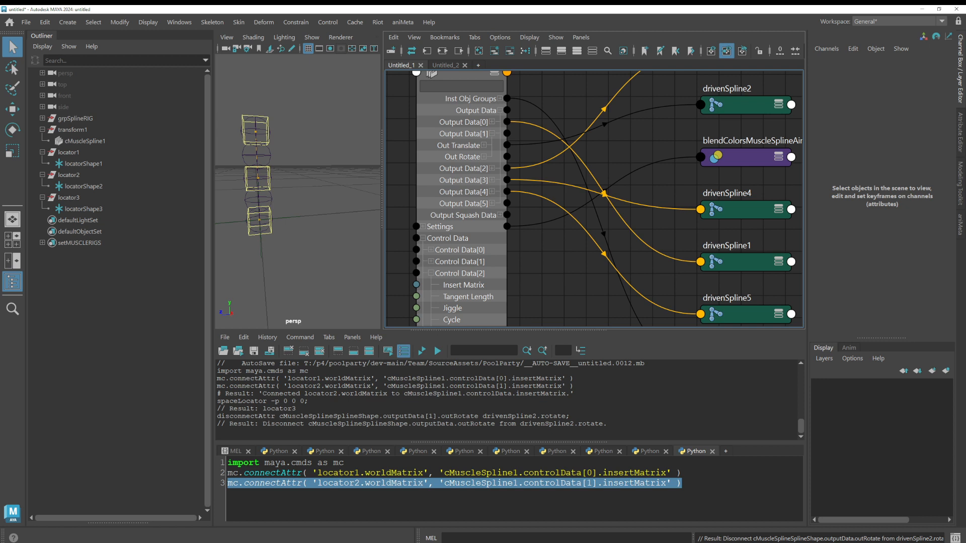
pyautogui.doubleClick(459, 416)
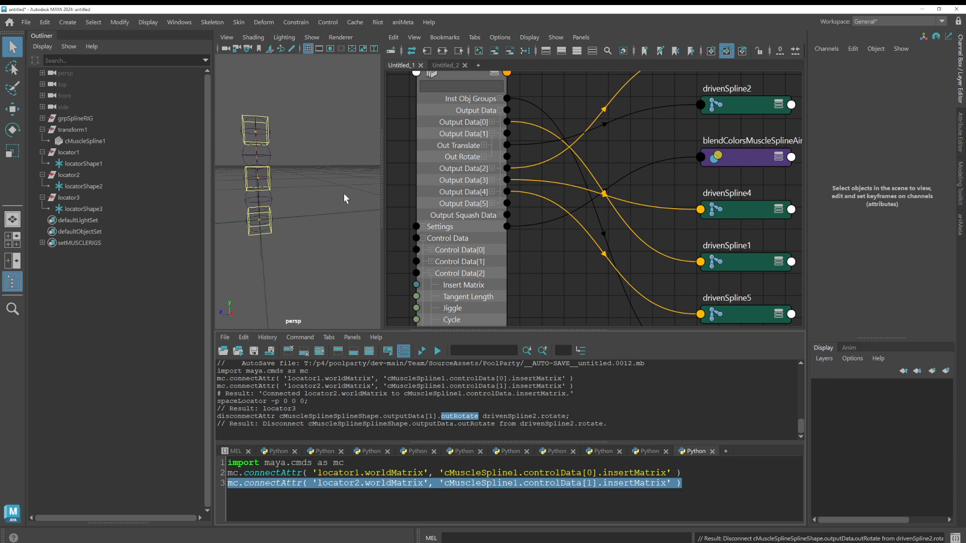
pyautogui.hotkey('ctrl', 'z')
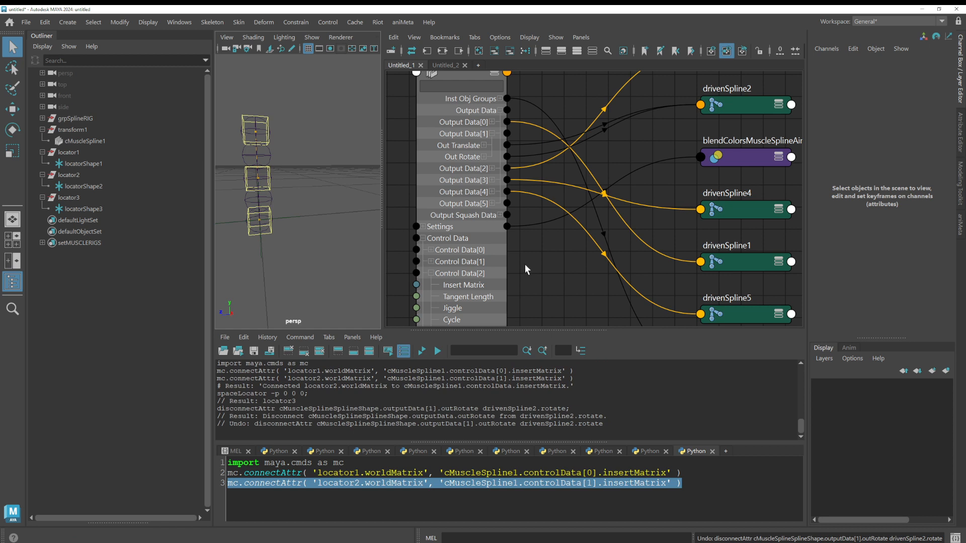
# Step: Return to the custom rig's graph and place the locator3 node on the output side of cMuscleSpline1
pyautogui.click(446, 65)
pyautogui.moveTo(622, 209); pyautogui.dragTo(607, 154, button='middle')
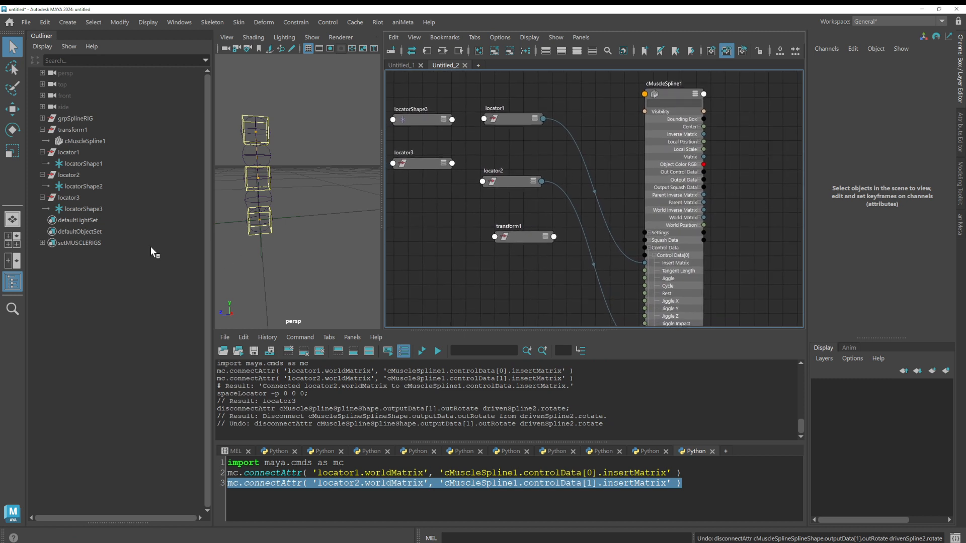
pyautogui.click(86, 197)
pyautogui.moveTo(425, 165); pyautogui.dragTo(814, 135)
pyautogui.keyDown('alt'); pyautogui.moveTo(721, 180); pyautogui.dragTo(537, 184, button='middle'); pyautogui.keyUp('alt')
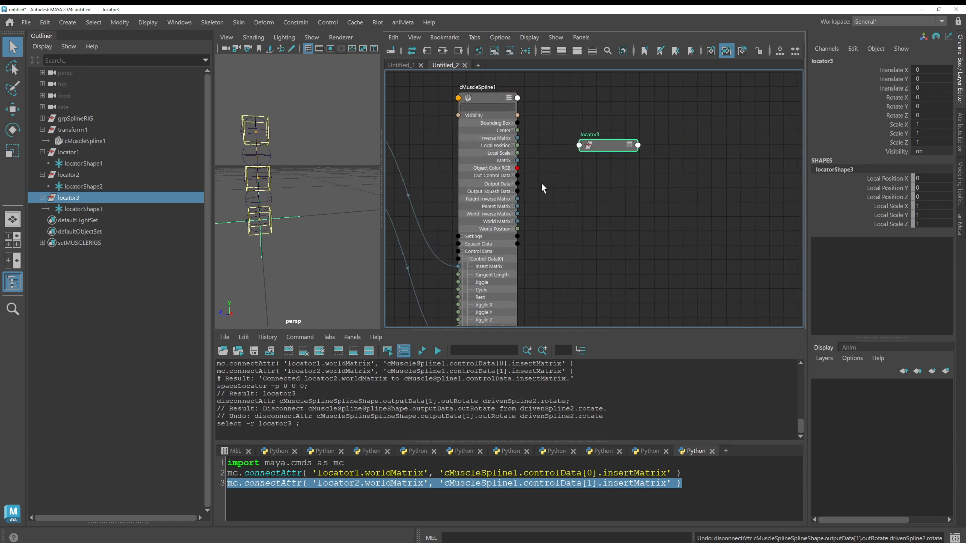
# Step: Expand Output Data[0] on cMuscleSpline1 down to its Out Translate and Out Rotate attributes
pyautogui.keyDown('alt'); pyautogui.moveTo(539, 184); pyautogui.dragTo(587, 206, button='right'); pyautogui.keyUp('alt')
pyautogui.click(501, 183)
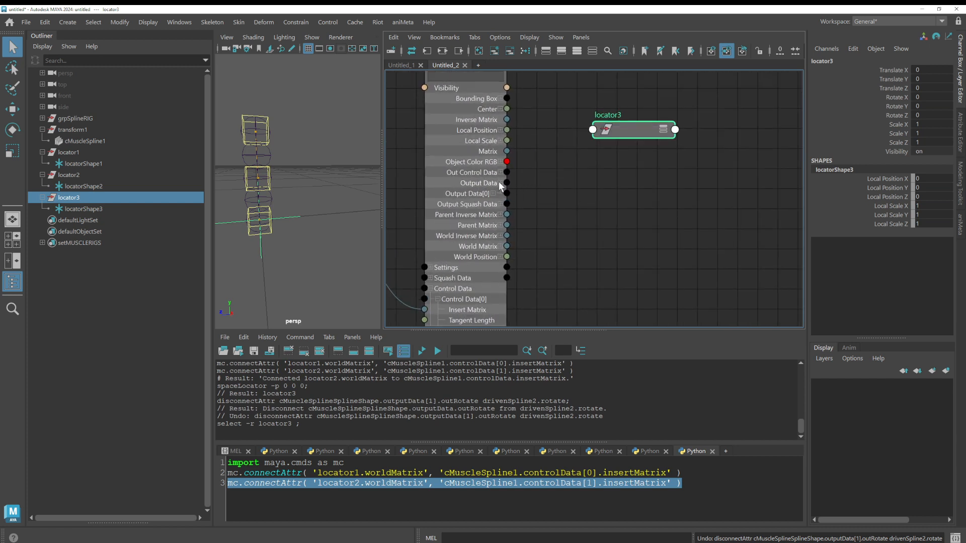
pyautogui.click(493, 193)
pyautogui.click(485, 204)
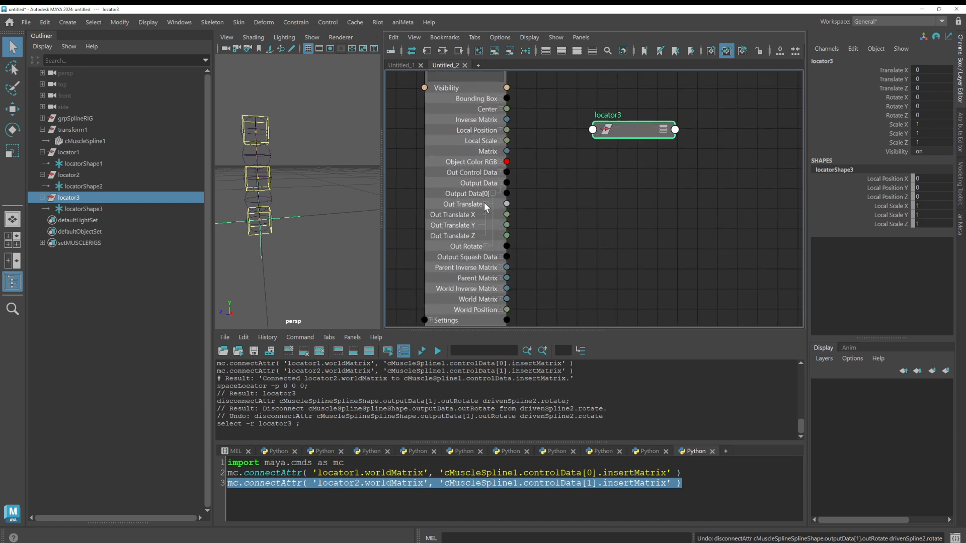
pyautogui.click(486, 204)
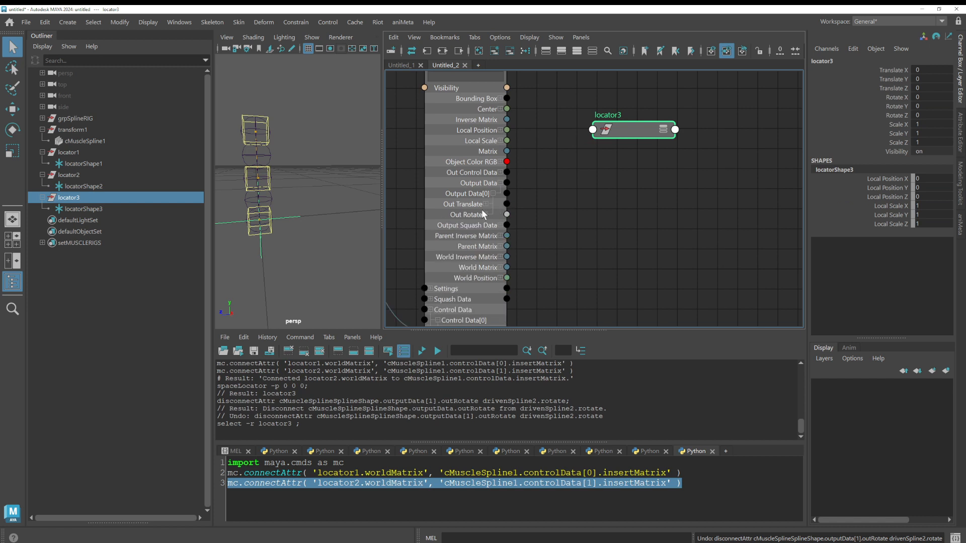
# Step: Show locator3's full attribute list and connect Output Data[0]'s Out Translate and Out Rotate to its Translate and Rotate
pyautogui.click(663, 130)
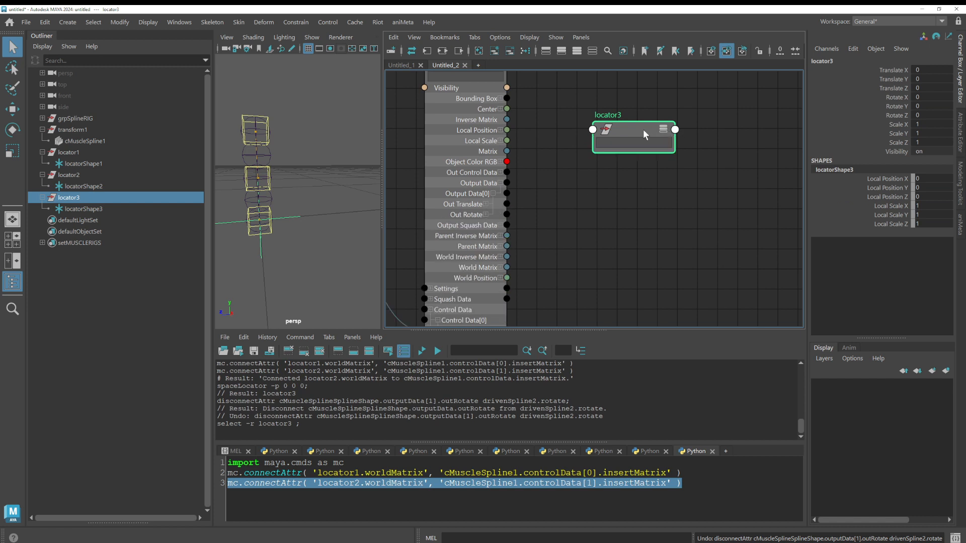
pyautogui.click(664, 130)
pyautogui.moveTo(652, 128); pyautogui.dragTo(689, 146)
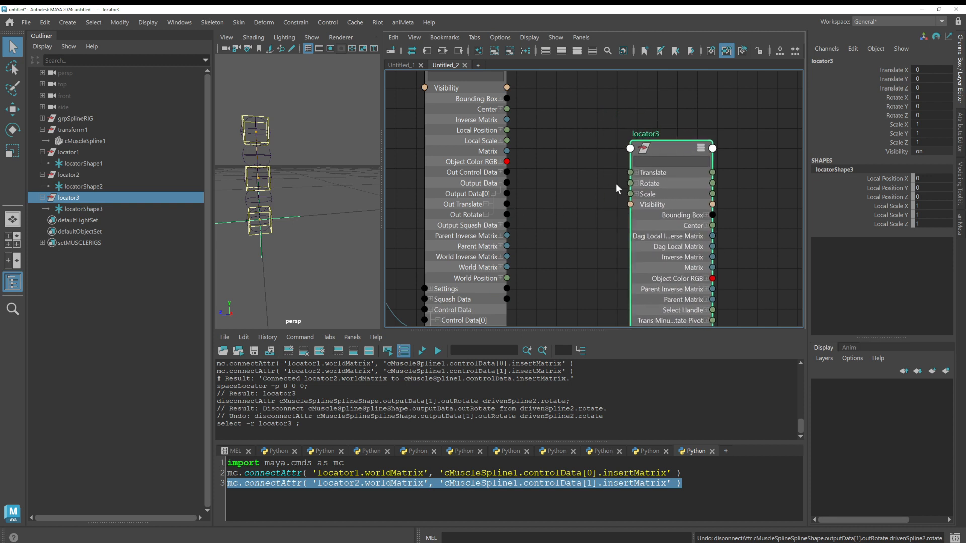
pyautogui.click(636, 172)
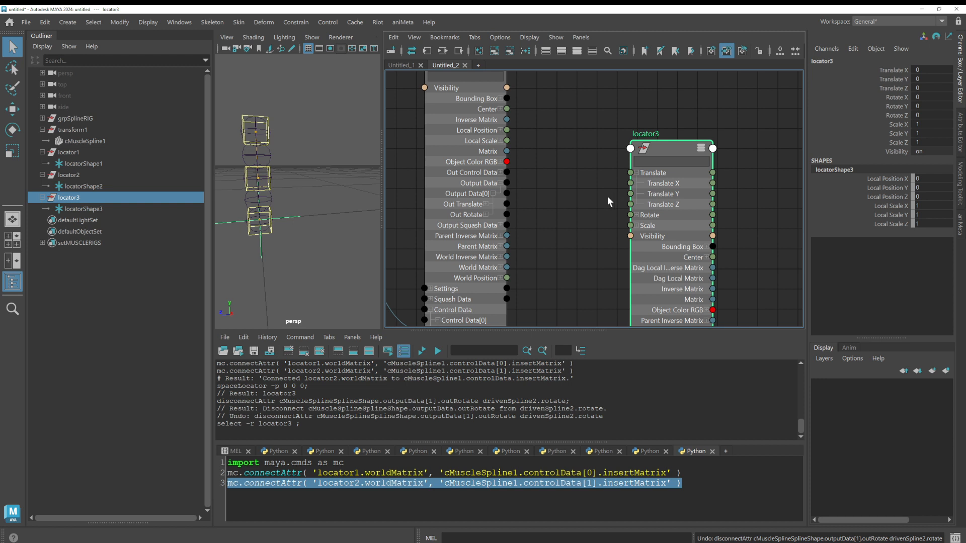
pyautogui.moveTo(507, 204); pyautogui.dragTo(630, 174)
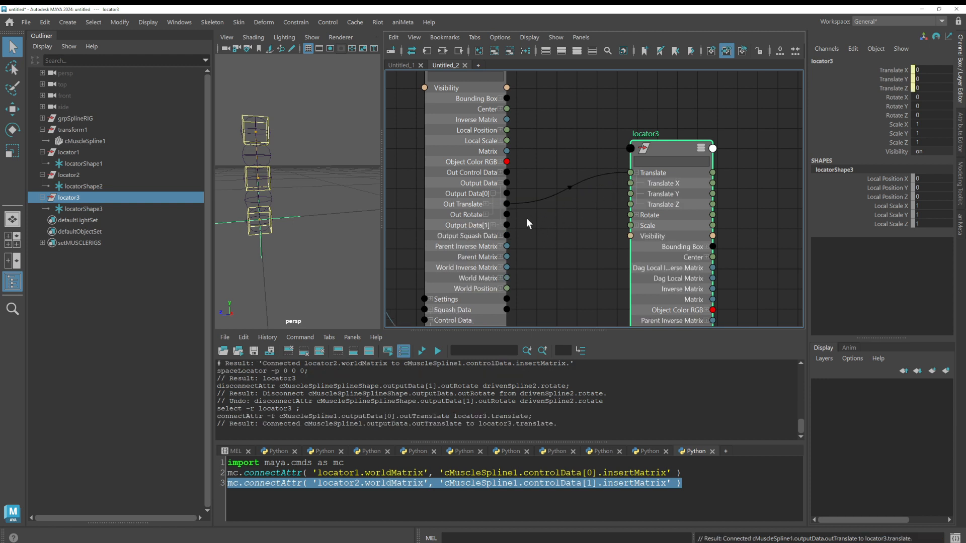
pyautogui.moveTo(507, 214); pyautogui.dragTo(630, 215)
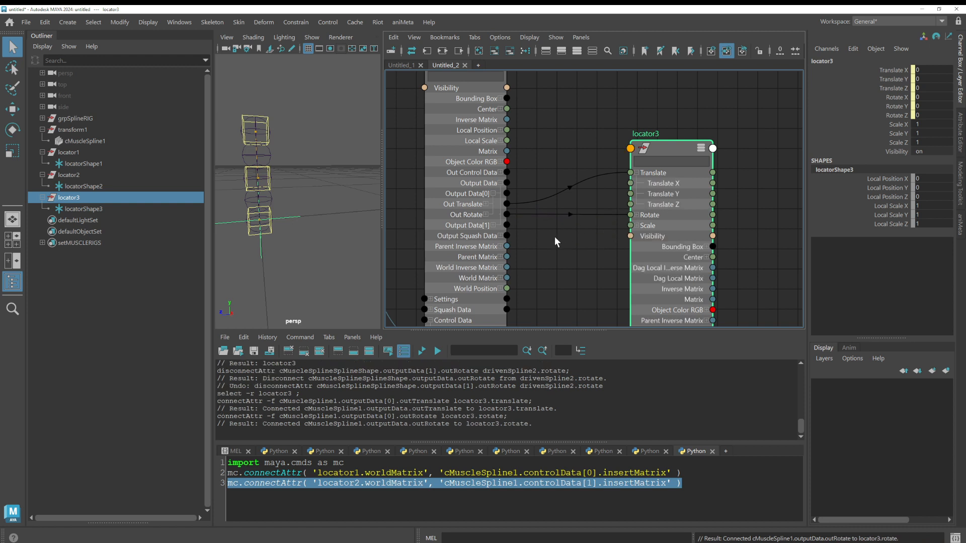
pyautogui.keyDown('alt'); pyautogui.moveTo(554, 236); pyautogui.dragTo(636, 193, button='middle'); pyautogui.keyUp('alt')
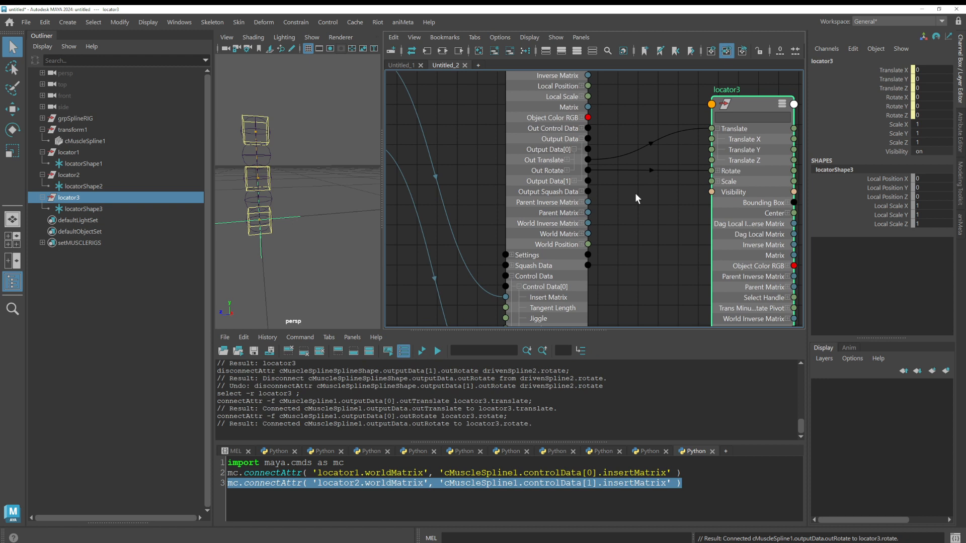
pyautogui.keyDown('alt'); pyautogui.moveTo(487, 205); pyautogui.dragTo(527, 102, button='middle'); pyautogui.keyUp('alt')
# Step: Go back to the existing rig's graph and select drivenSpline4 to inspect its channels
pyautogui.click(406, 64)
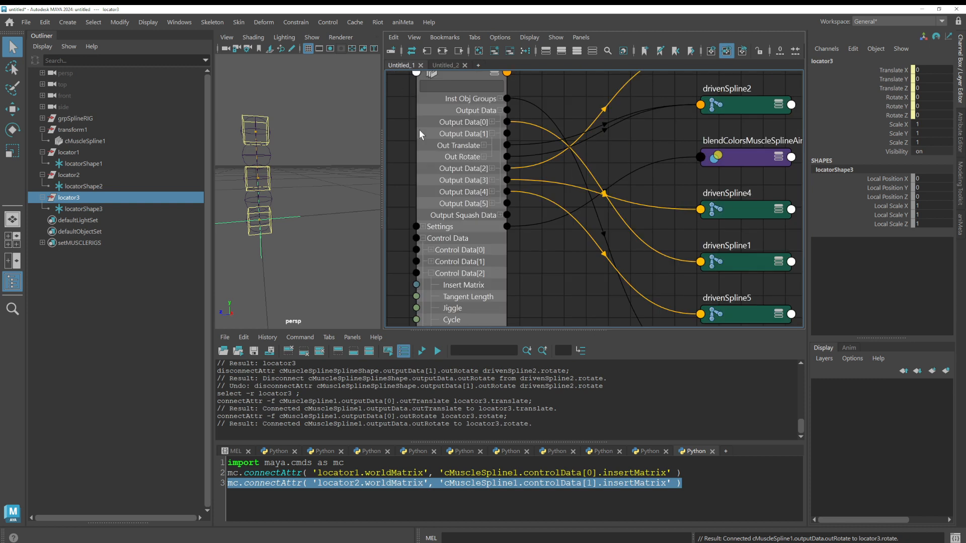
pyautogui.keyDown('alt'); pyautogui.moveTo(562, 280); pyautogui.dragTo(560, 235, button='middle'); pyautogui.keyUp('alt')
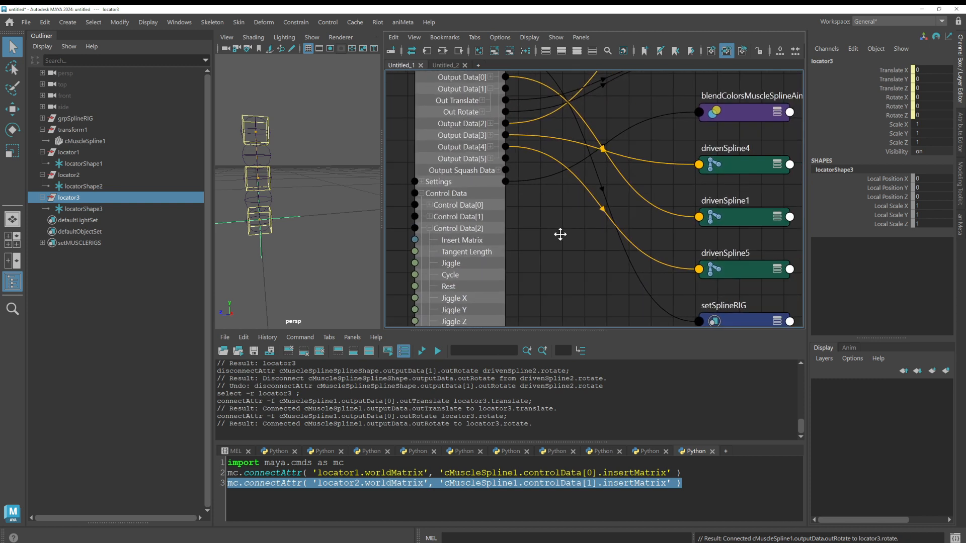
pyautogui.click(731, 169)
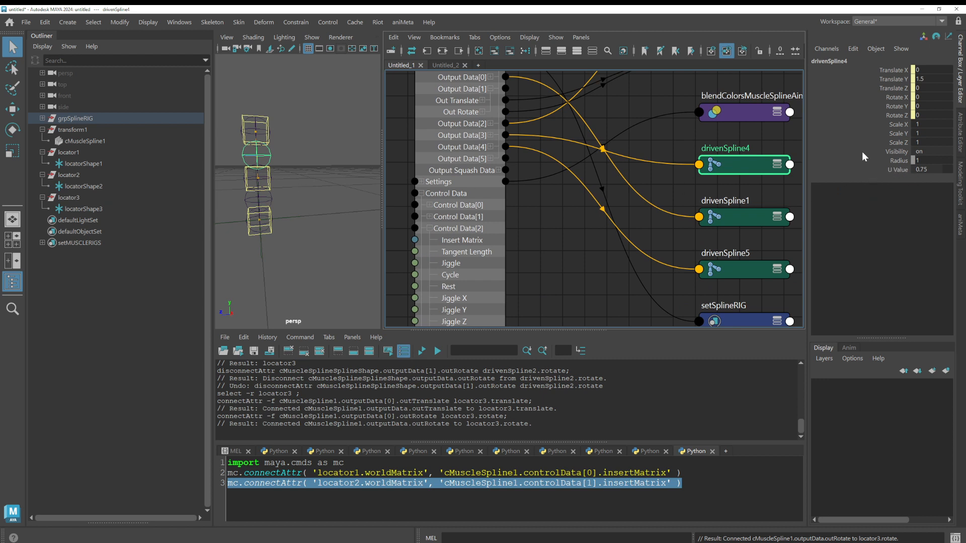
# Step: Try changing drivenSpline4's U Value to 0.67 and undo the change
pyautogui.click(896, 169)
pyautogui.moveTo(269, 181)
pyautogui.mouseDown(button='middle')
pyautogui.moveTo(282, 181)
pyautogui.moveTo(249, 180)
pyautogui.moveTo(274, 180)
pyautogui.moveTo(265, 183)
pyautogui.mouseUp(button='middle')
pyautogui.hotkey('ctrl', 'z')
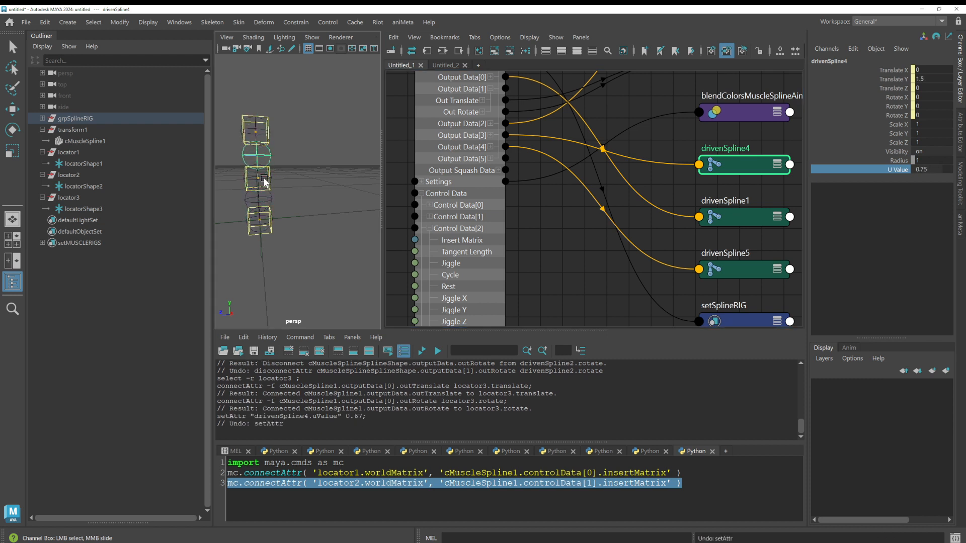
# Step: Graph drivenSpline4's output connections and expand the node to inspect its connected attributes
pyautogui.click(458, 52)
pyautogui.keyDown('alt'); pyautogui.moveTo(539, 255); pyautogui.dragTo(528, 138, button='middle'); pyautogui.keyUp('alt')
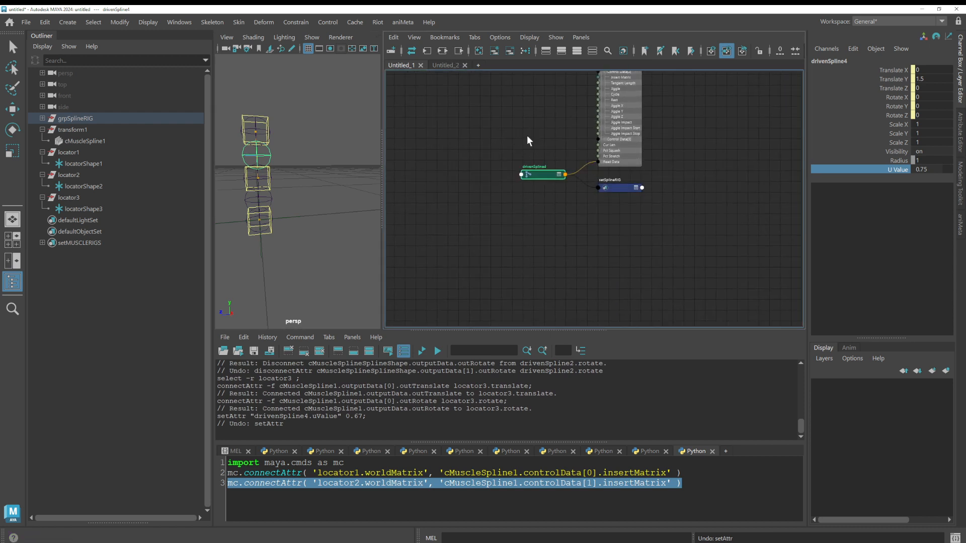
pyautogui.scroll(5, 528, 147)
pyautogui.click(617, 227)
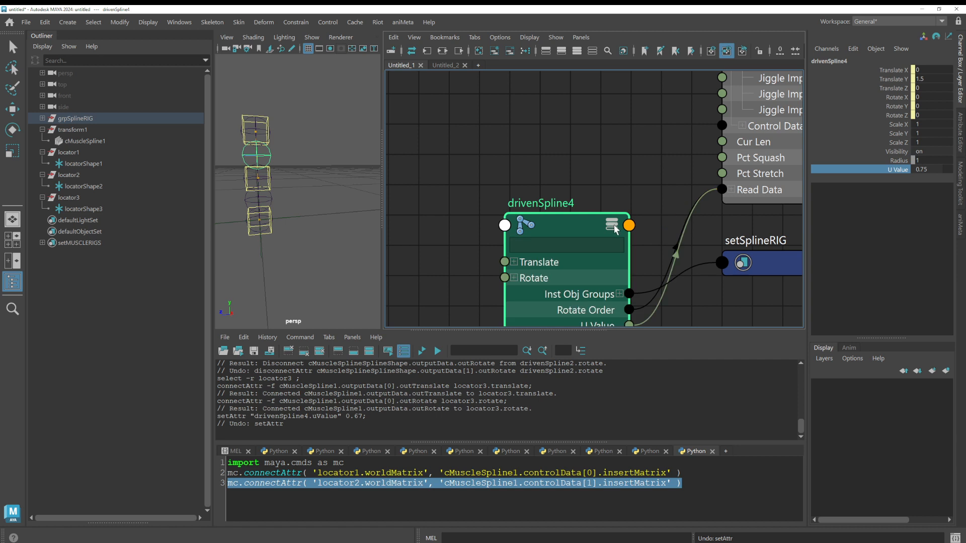
pyautogui.moveTo(553, 229); pyautogui.dragTo(473, 98)
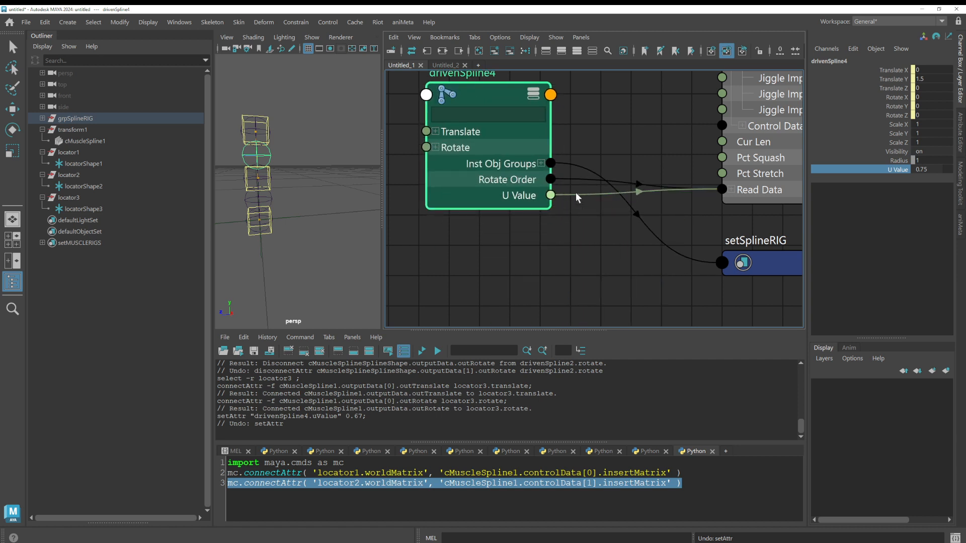
# Step: Expand Read Data and Read Data[3] on the spline shape node and examine where drivenSpline4's U Value and Rotate Order enter
pyautogui.click(733, 190)
pyautogui.keyDown('alt'); pyautogui.moveTo(667, 276); pyautogui.dragTo(557, 200, button='middle'); pyautogui.keyUp('alt')
pyautogui.moveTo(683, 185); pyautogui.dragTo(683, 312)
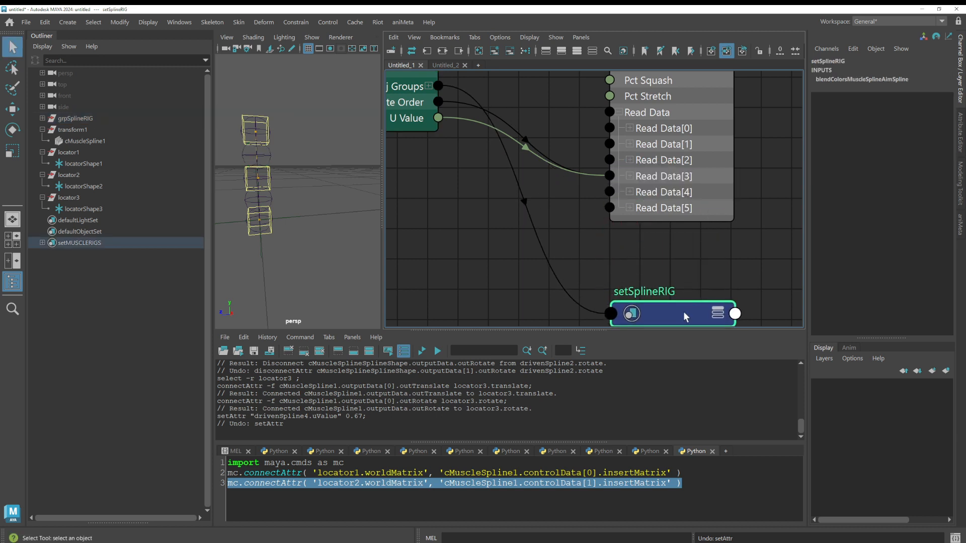
pyautogui.click(629, 176)
pyautogui.keyDown('alt'); pyautogui.moveTo(588, 215); pyautogui.dragTo(601, 265, button='middle'); pyautogui.keyUp('alt')
pyautogui.scroll(-2, 577, 166)
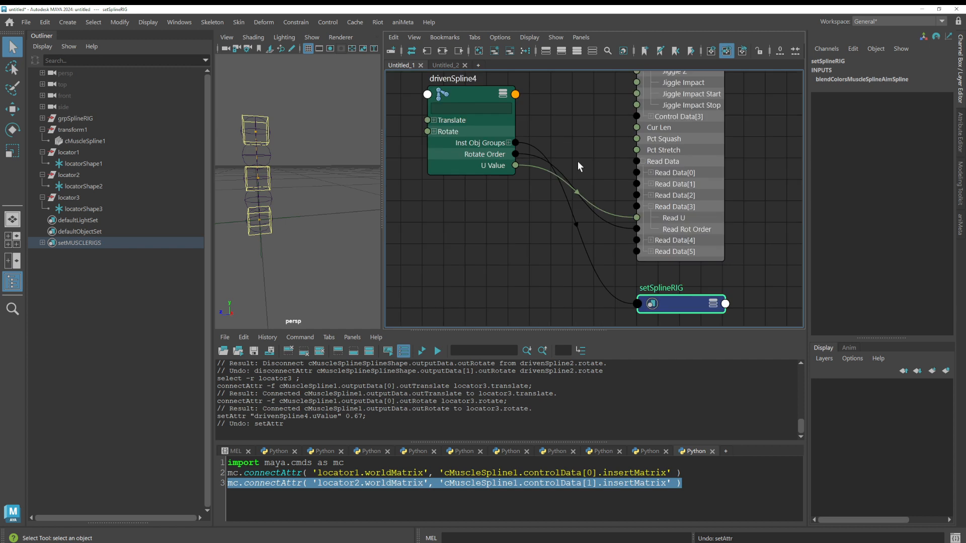
pyautogui.moveTo(578, 140)
pyautogui.keyDown('alt'); pyautogui.mouseDown(button='middle')
pyautogui.moveTo(578, 238)
pyautogui.moveTo(584, 154)
pyautogui.mouseUp(button='middle'); pyautogui.keyUp('alt')
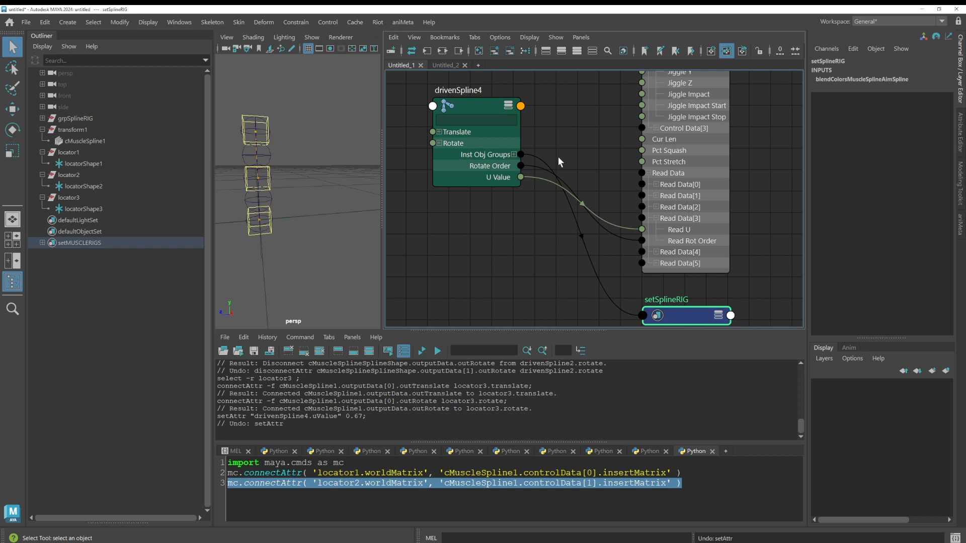
# Step: Return to the custom rig's graph, select the locator3 node and open the Add Attribute dialog for it
pyautogui.click(445, 65)
pyautogui.keyDown('alt'); pyautogui.moveTo(425, 182); pyautogui.dragTo(489, 151, button='middle'); pyautogui.keyUp('alt')
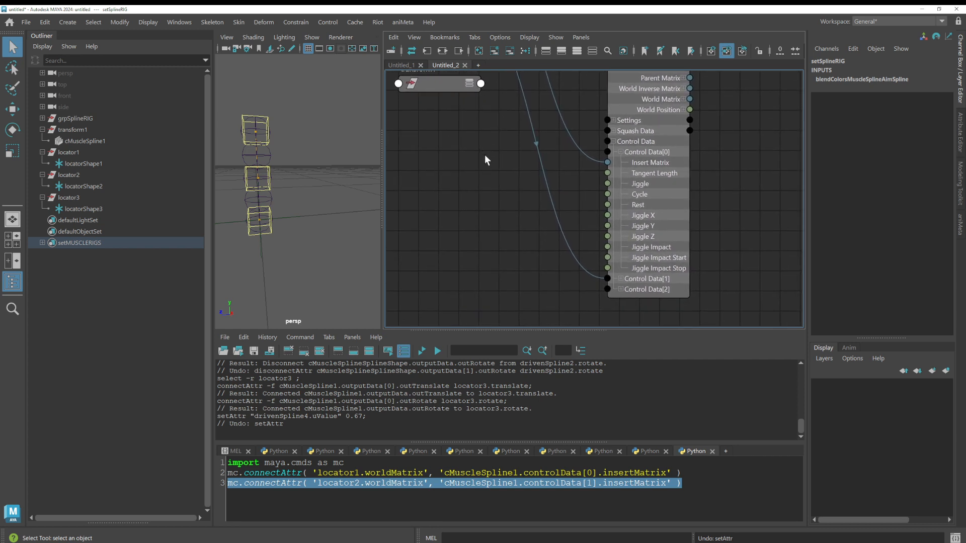
pyautogui.scroll(-1, 486, 159)
pyautogui.keyDown('alt'); pyautogui.moveTo(681, 186); pyautogui.dragTo(655, 307, button='middle'); pyautogui.keyUp('alt')
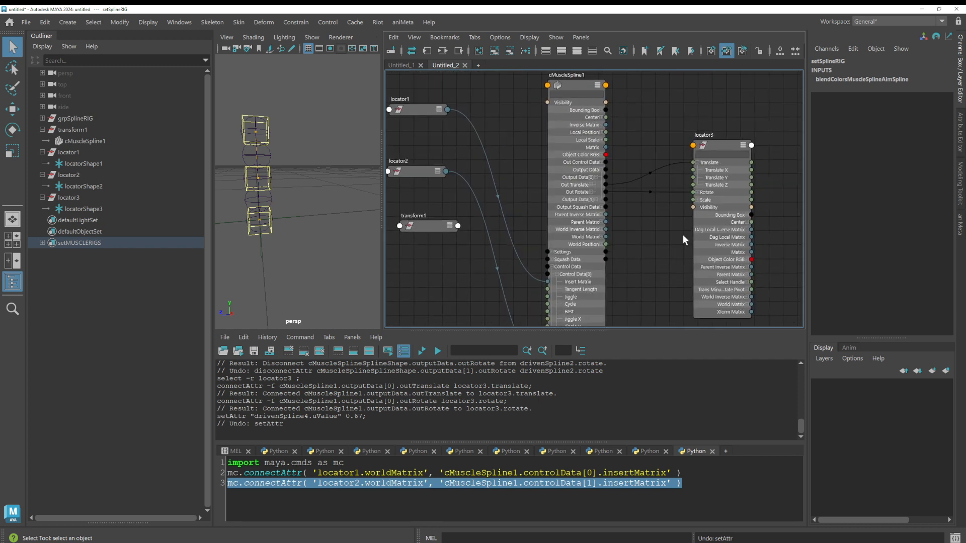
pyautogui.click(722, 150)
pyautogui.click(855, 50)
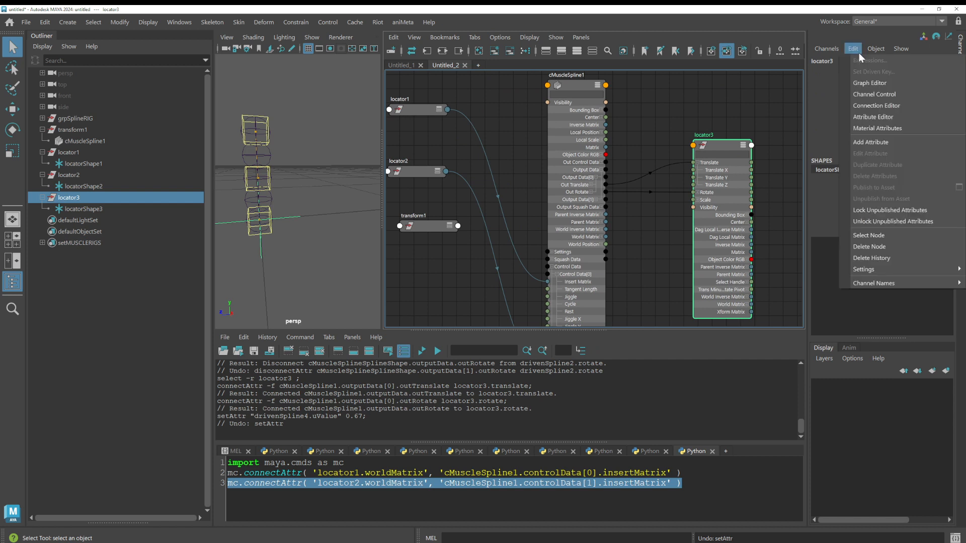
pyautogui.click(873, 50)
pyautogui.moveTo(857, 47)
pyautogui.click(869, 143)
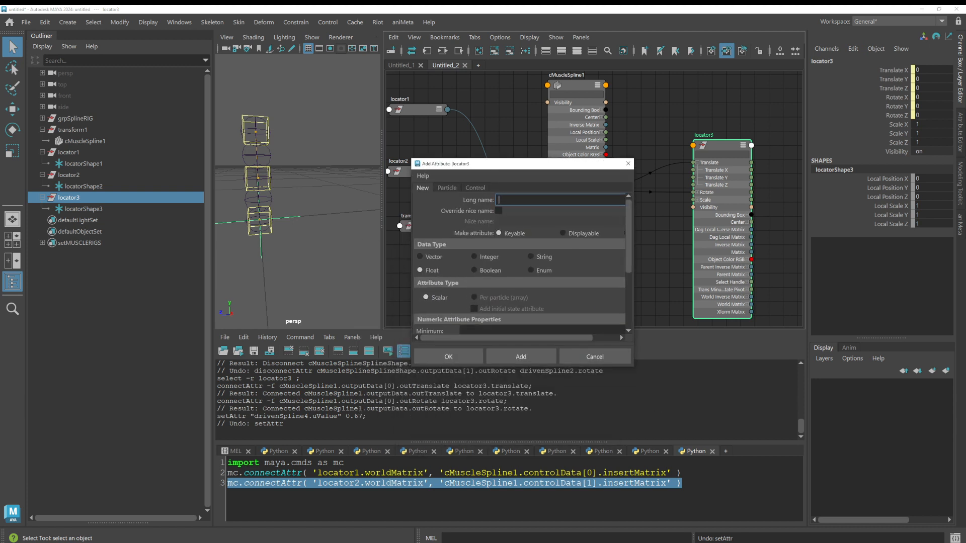
# Step: Name the new locator3 attribute uValue and make it displayable
pyautogui.write('uValue')
pyautogui.moveTo(633, 251); pyautogui.dragTo(729, 250)
pyautogui.click(576, 236)
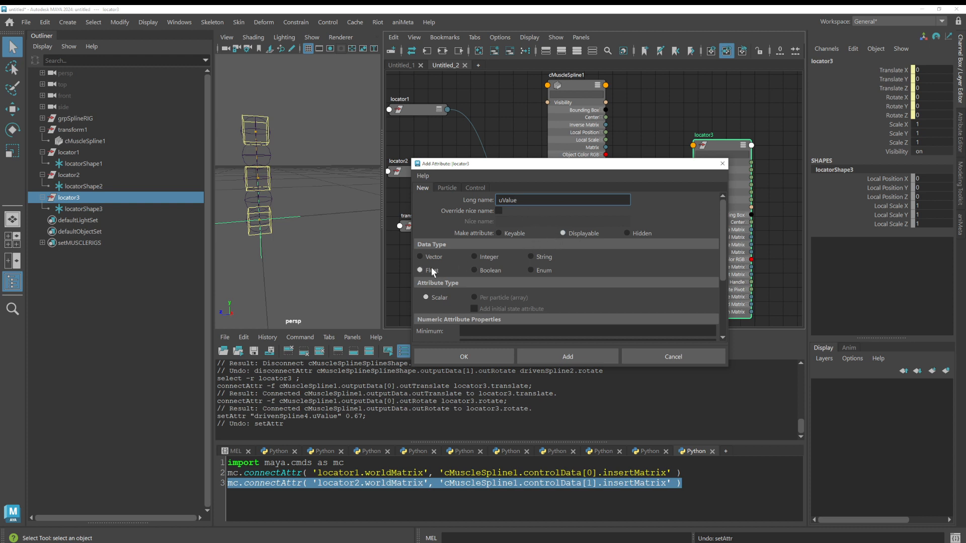
# Step: Give the float attribute a minimum of 0, maximum of 1 and default of .5, add it and close the dialog
pyautogui.click(503, 331)
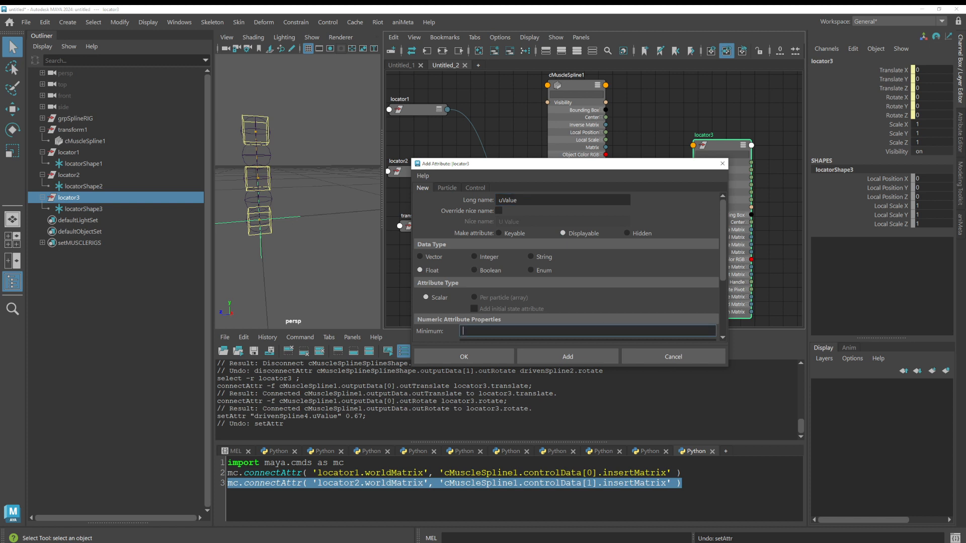
pyautogui.scroll(-2, 567, 267)
pyautogui.write('0')
pyautogui.press('Tab')
pyautogui.write('1')
pyautogui.press('Tab')
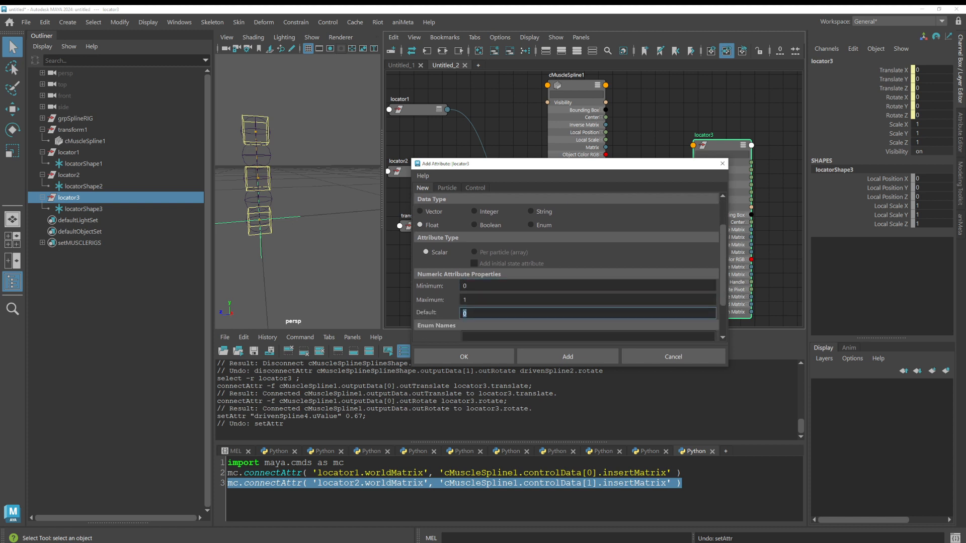
pyautogui.write('.5')
pyautogui.press('Tab')
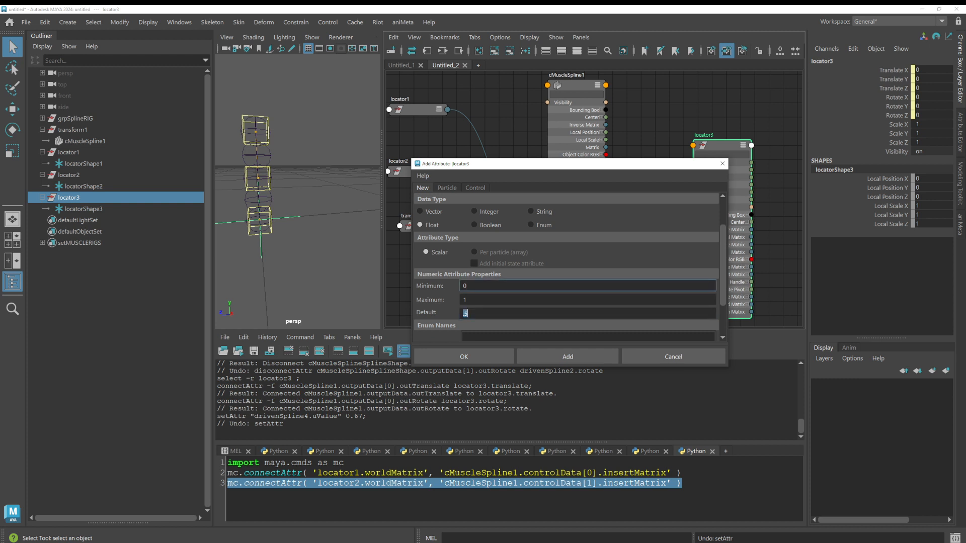
pyautogui.click(537, 352)
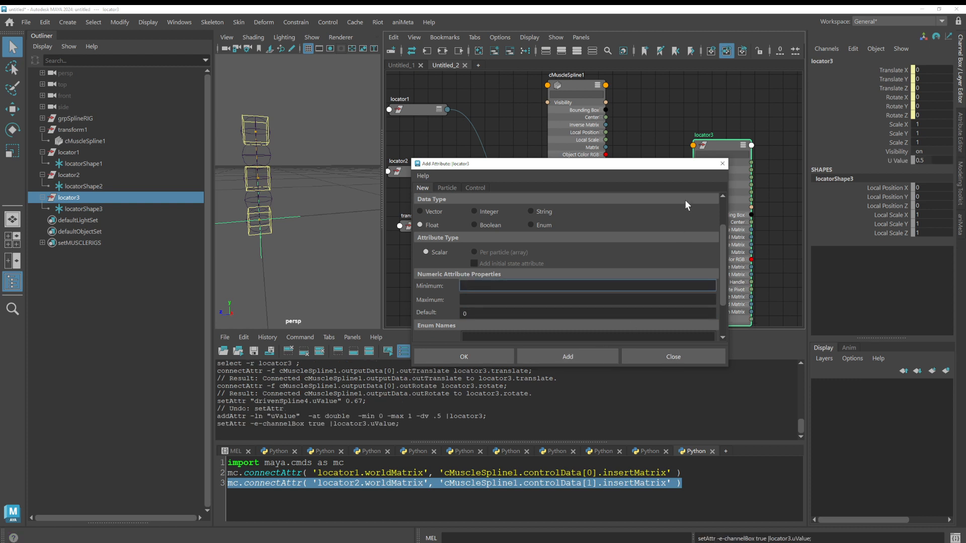
pyautogui.click(722, 163)
# Step: Move the locator3 node to the input side of cMuscleSpline1 in the graph
pyautogui.moveTo(635, 237); pyautogui.dragTo(668, 260, button='middle')
pyautogui.moveTo(784, 162); pyautogui.dragTo(420, 131)
# Step: Try to connect locator3's U Value to cMuscleSpline1 by looking for readData among the spline's other input attributes
pyautogui.moveTo(439, 307); pyautogui.dragTo(598, 101)
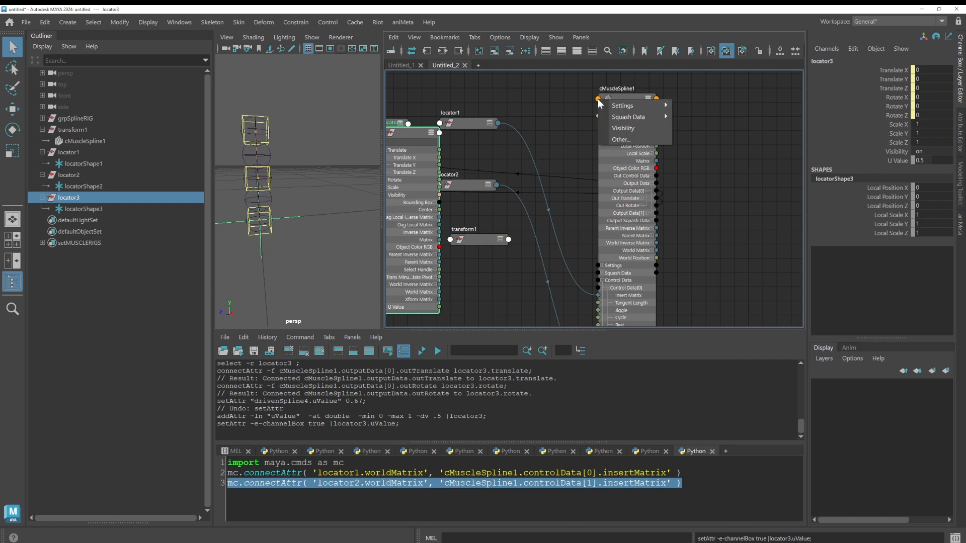
pyautogui.click(622, 139)
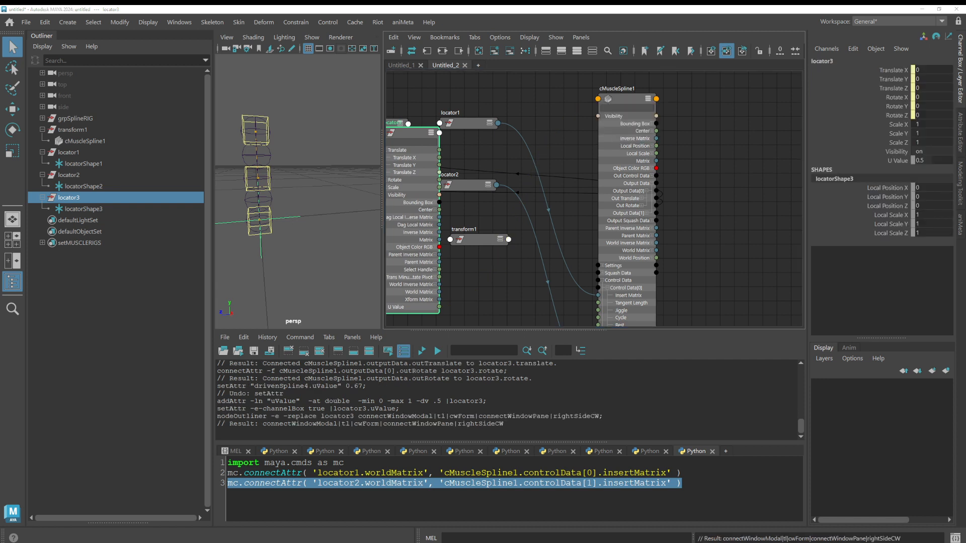
pyautogui.scroll(-10, 560, 183)
pyautogui.scroll(-5, 562, 189)
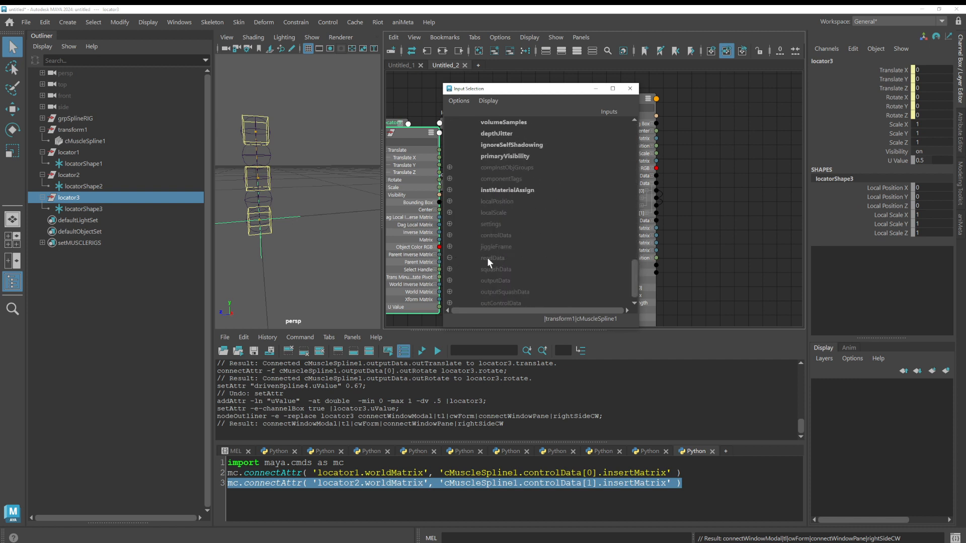
pyautogui.click(629, 88)
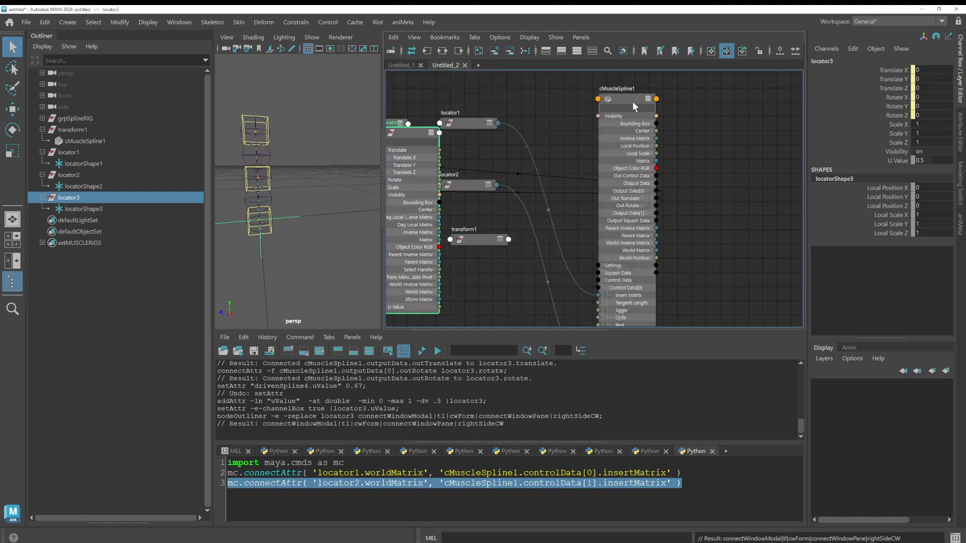
# Step: Select cMuscleSpline1 and examine its full attribute sections, from Extra Attributes up to Displacement Map, for the read data inputs
pyautogui.click(629, 96)
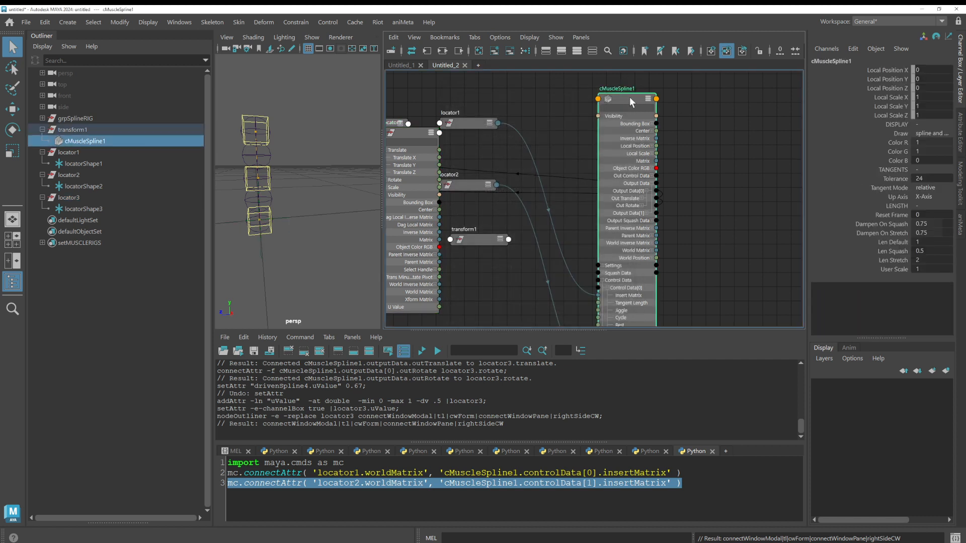
pyautogui.click(960, 141)
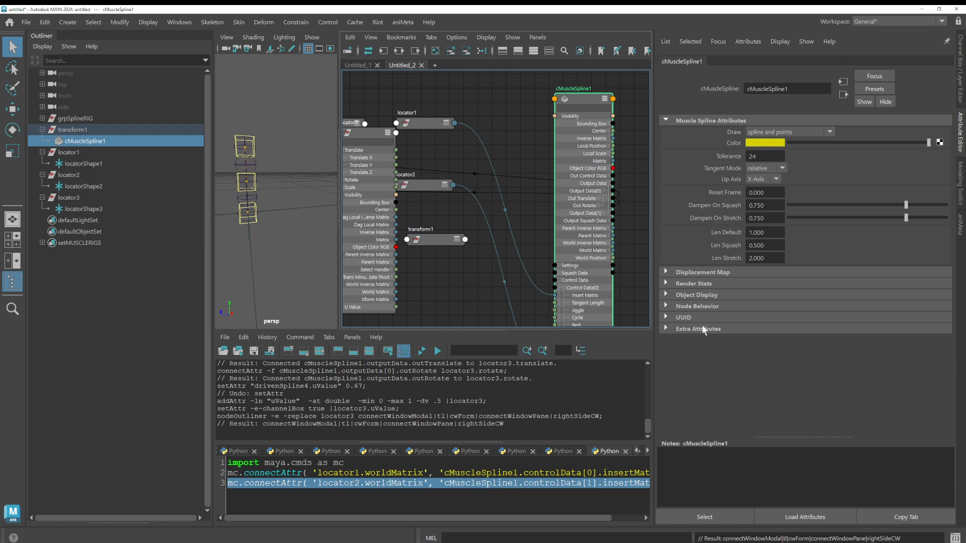
pyautogui.click(702, 328)
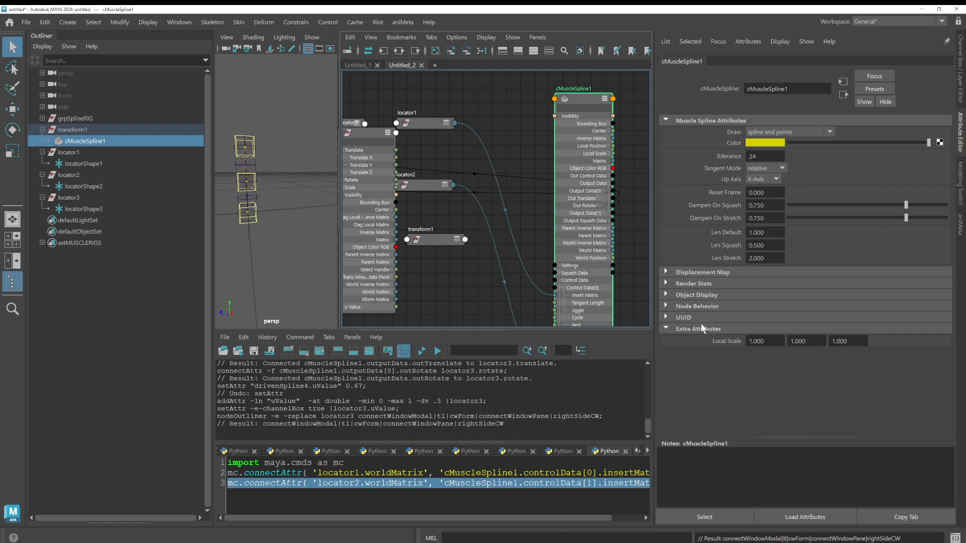
pyautogui.click(695, 316)
pyautogui.click(693, 307)
pyautogui.click(694, 296)
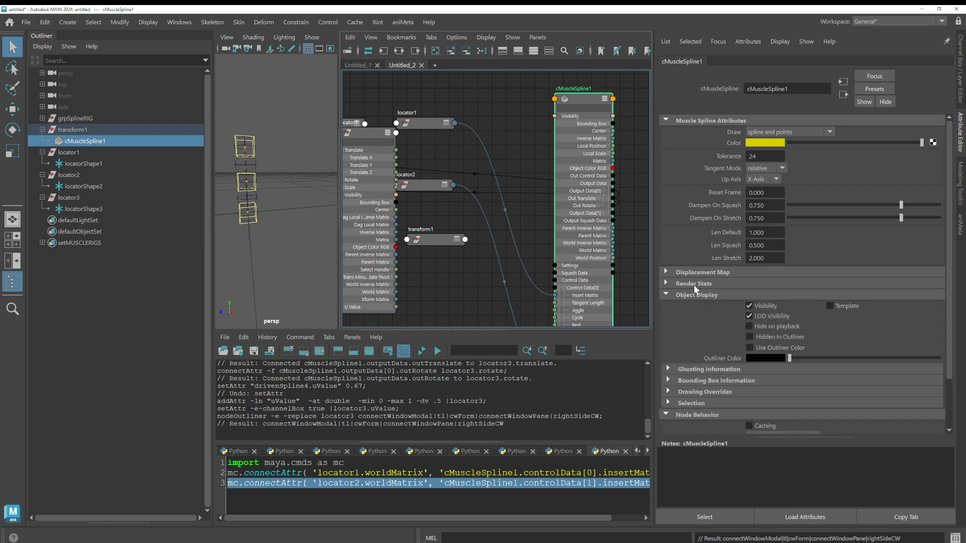
pyautogui.click(694, 284)
pyautogui.click(691, 272)
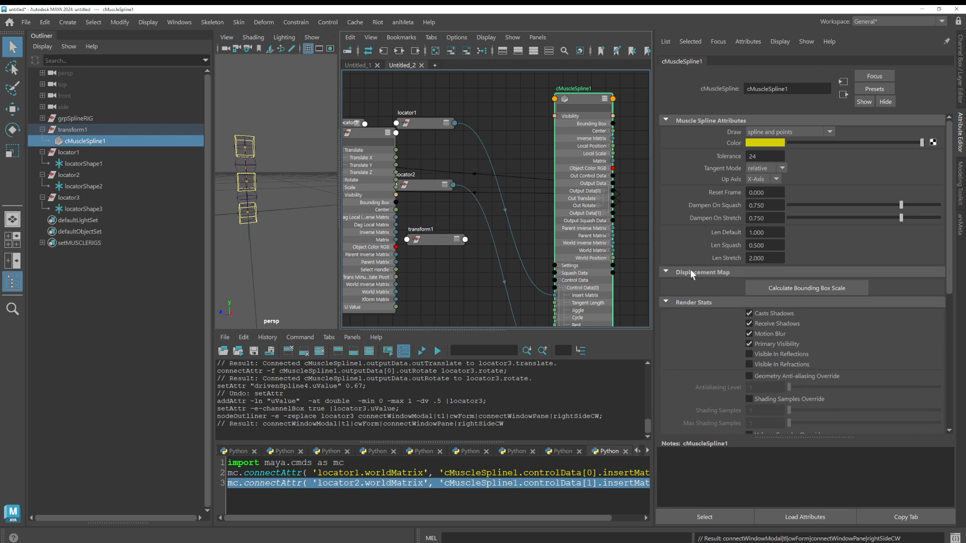
pyautogui.click(962, 88)
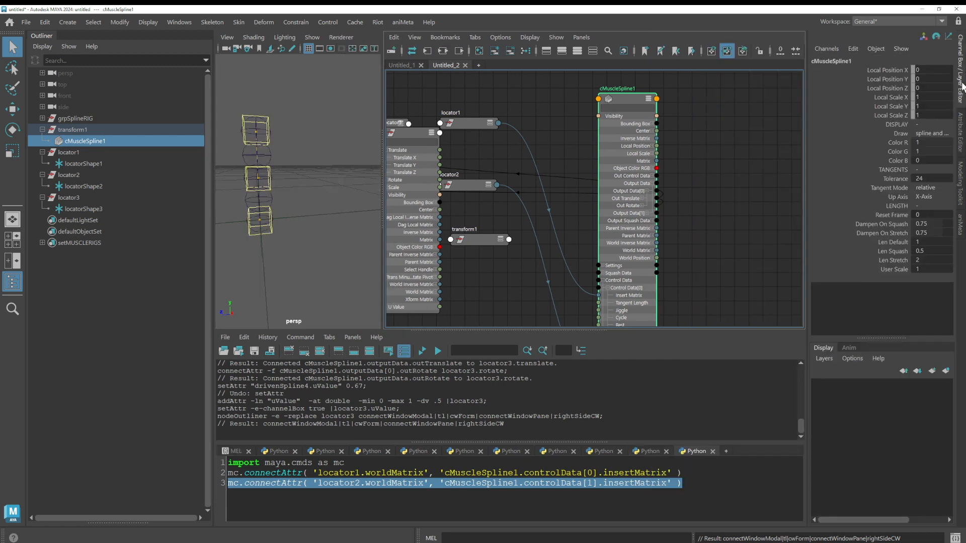
# Step: Duplicate the last connectAttr line in the Python script and change the copy's source to locator3.uValue
pyautogui.click(509, 473)
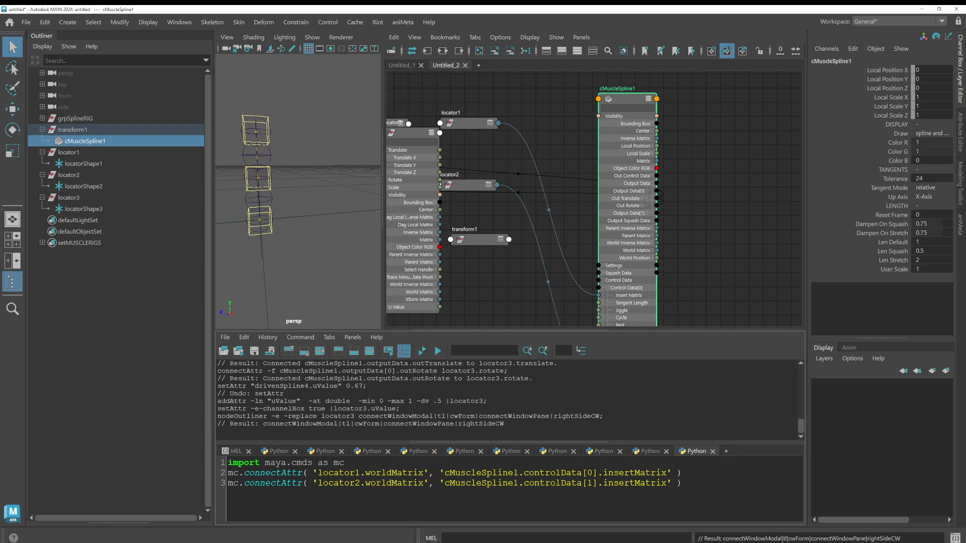
pyautogui.hotkey('shift', 'Up')
pyautogui.hotkey('ctrl', 'c')
pyautogui.press('Down')
pyautogui.hotkey('ctrl', 'v')
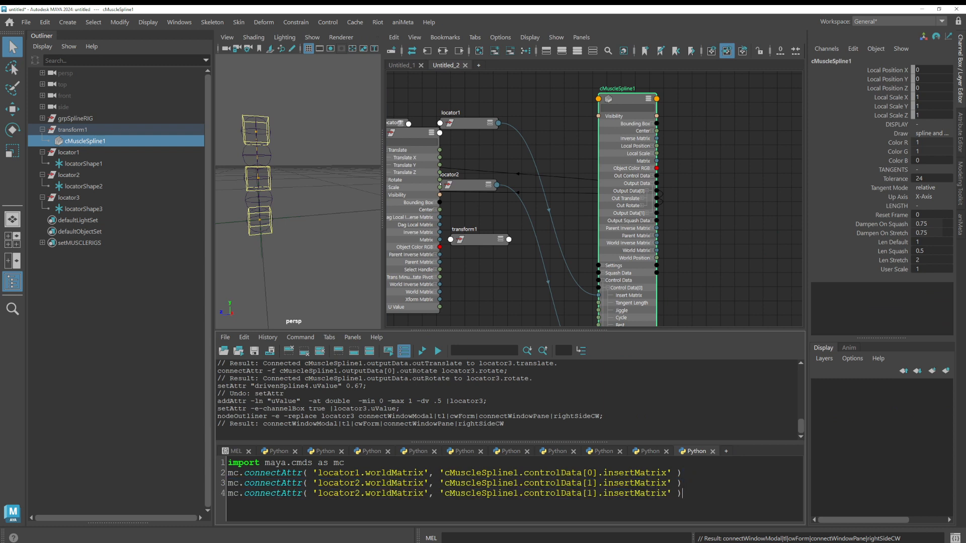
pyautogui.moveTo(360, 493); pyautogui.dragTo(354, 494)
pyautogui.write('3')
pyautogui.doubleClick(366, 493)
pyautogui.write('uValue')
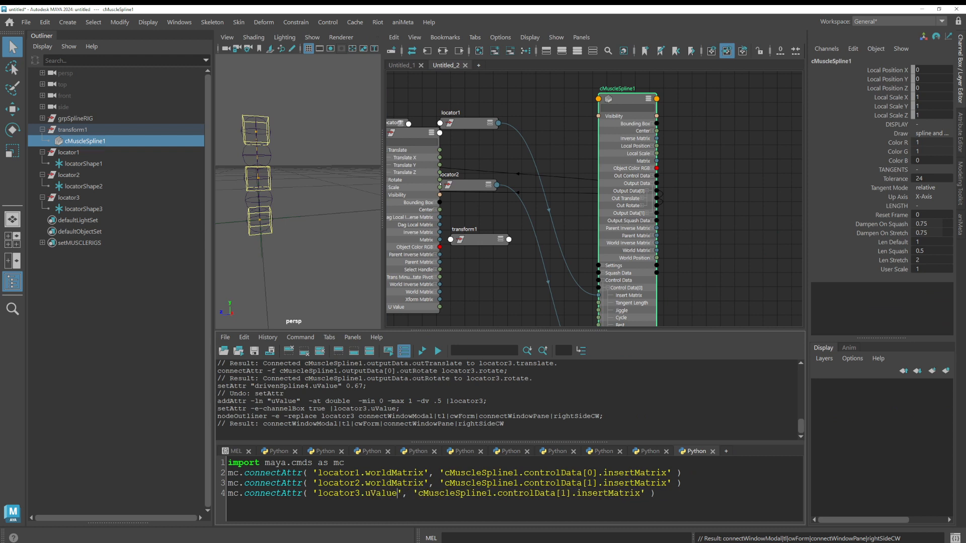
# Step: Change the new line's destination from controlData to readData[0] on cMuscleSpline1
pyautogui.moveTo(534, 492); pyautogui.dragTo(497, 493)
pyautogui.write('read')
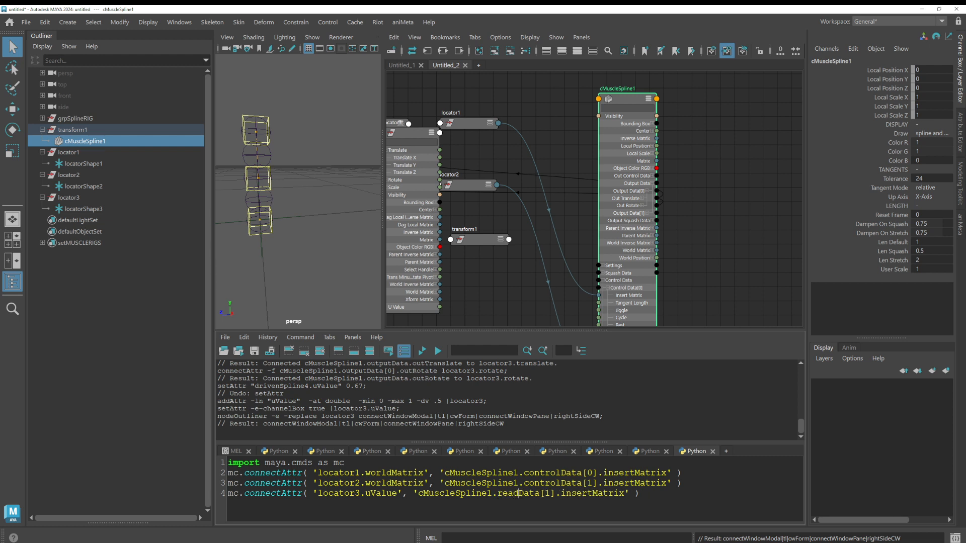
pyautogui.doubleClick(548, 493)
pyautogui.write('0')
# Step: In the existing rig's graph, disconnect drivenSpline4's U Value from Read U and undo it to log the attribute name
pyautogui.click(407, 67)
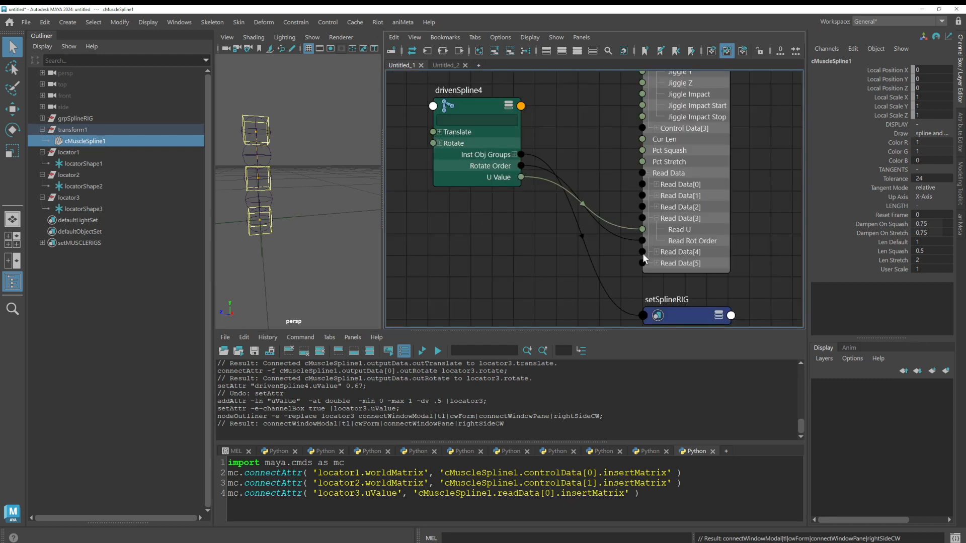
pyautogui.moveTo(635, 227); pyautogui.dragTo(630, 201)
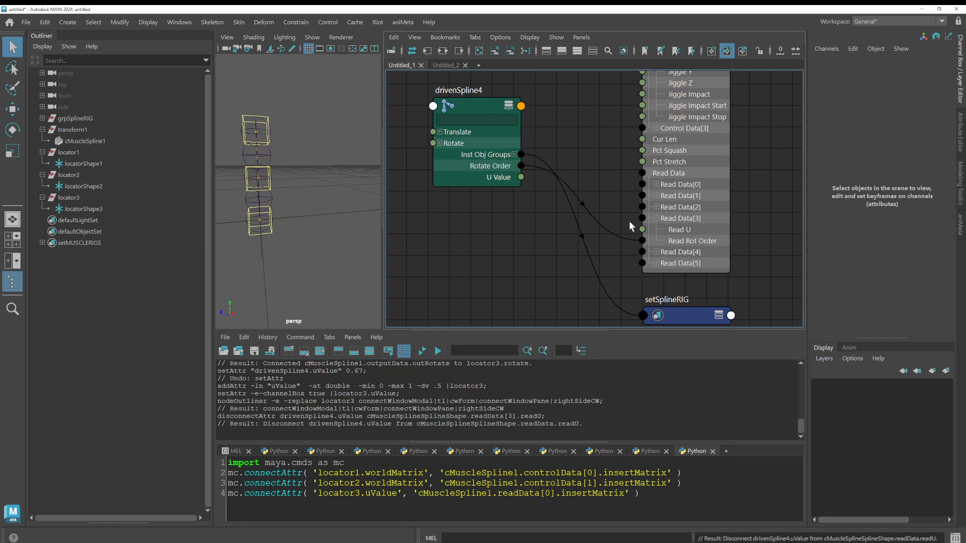
pyautogui.hotkey('ctrl', 'z')
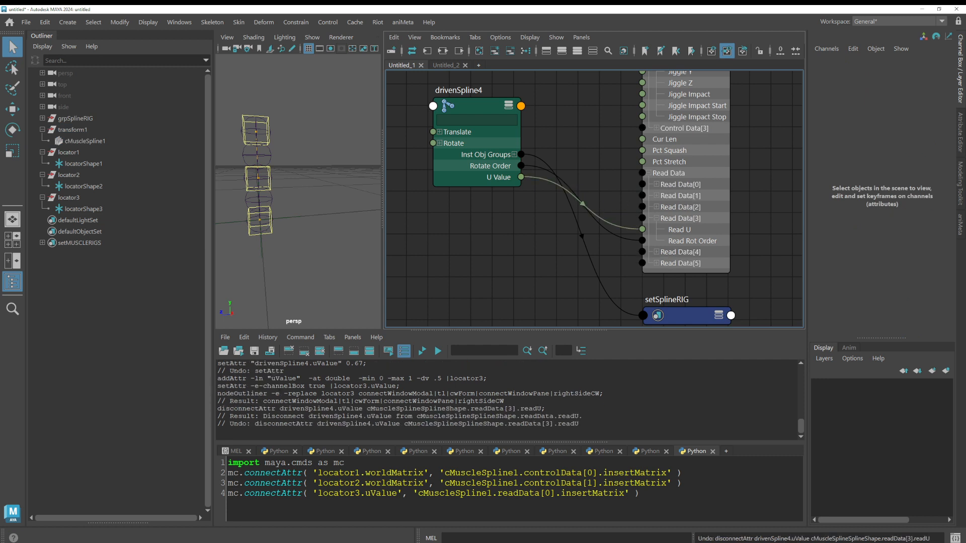
# Step: Replace insertMatrix with readU in the new line and run it to connect locator3.uValue to cMuscleSpline1.readData[0].readU
pyautogui.doubleClick(568, 416)
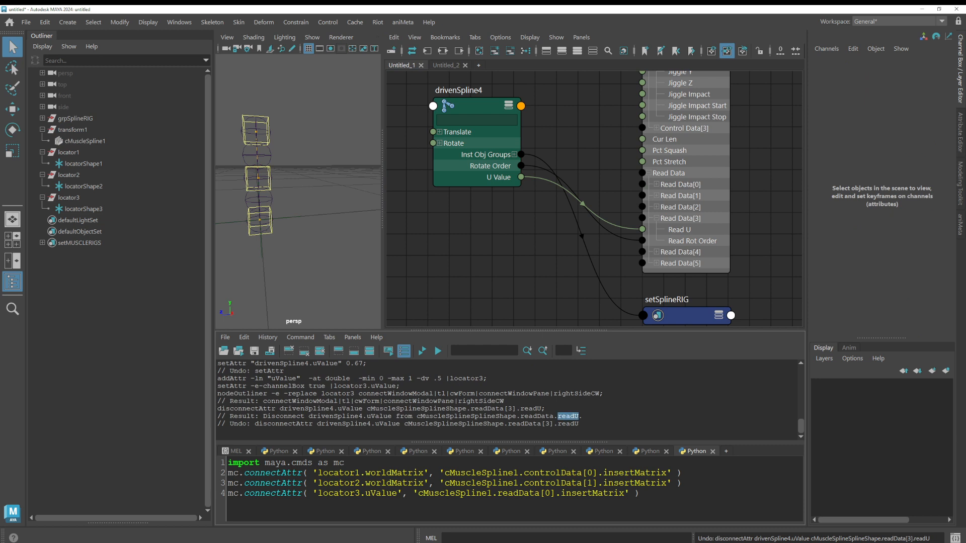
pyautogui.doubleClick(582, 493)
pyautogui.hotkey('ctrl', 'v')
pyautogui.moveTo(603, 493); pyautogui.dragTo(228, 492)
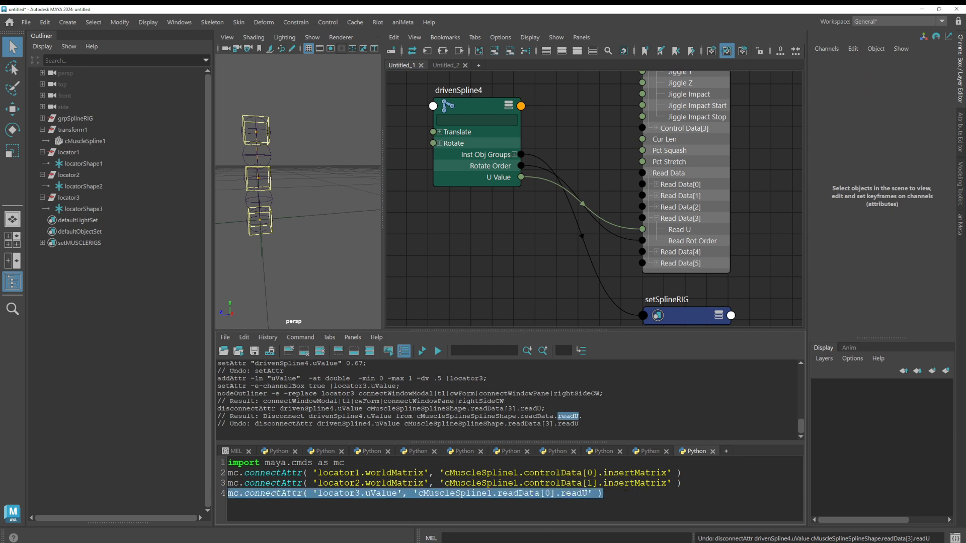
pyautogui.click(452, 64)
pyautogui.click(437, 351)
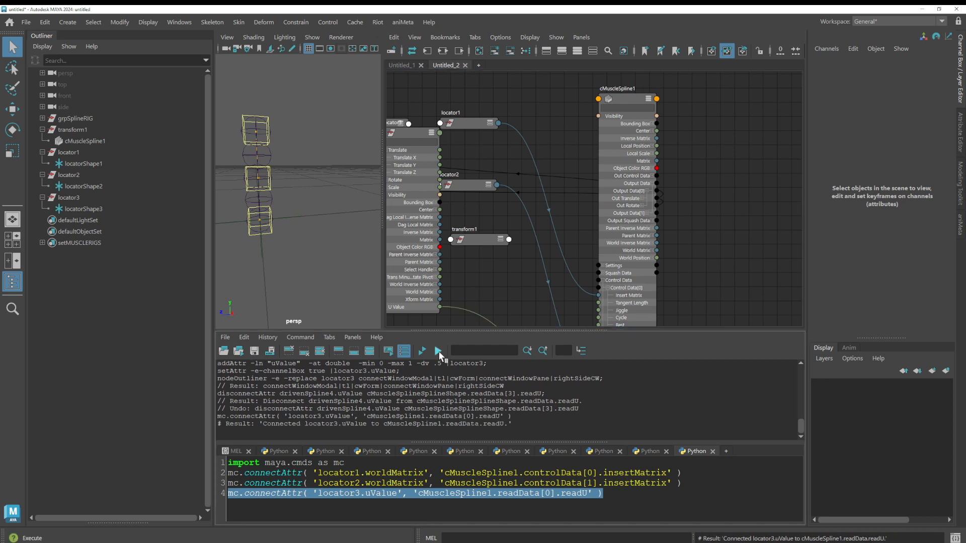
pyautogui.moveTo(522, 268)
pyautogui.mouseDown(button='middle')
pyautogui.moveTo(581, 177)
pyautogui.moveTo(557, 236)
pyautogui.moveTo(568, 240)
pyautogui.mouseUp(button='middle')
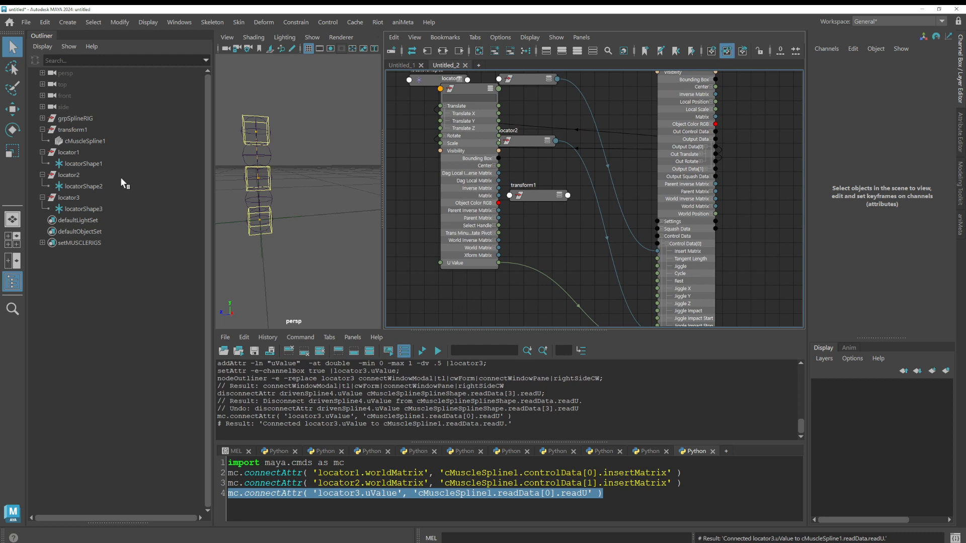
# Step: Select locator2 and move it up about 3.713 units in Y
pyautogui.click(83, 173)
pyautogui.press('w')
pyautogui.keyDown('alt'); pyautogui.moveTo(278, 197); pyautogui.dragTo(256, 182, button='right'); pyautogui.keyUp('alt')
pyautogui.keyDown('alt'); pyautogui.moveTo(269, 165); pyautogui.dragTo(277, 214, button='middle'); pyautogui.keyUp('alt')
pyautogui.moveTo(290, 196); pyautogui.dragTo(289, 141)
pyautogui.scroll(4, 281, 190)
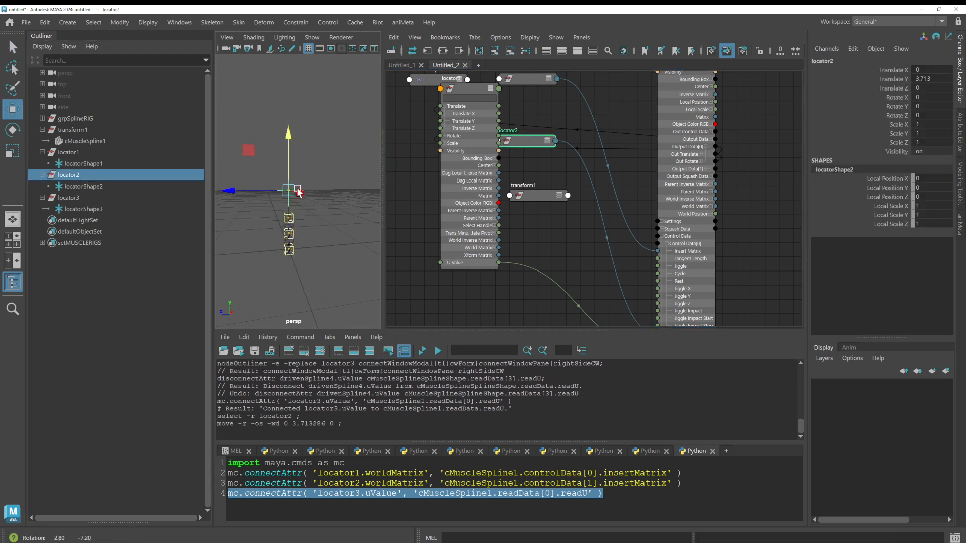
# Step: Move locator2 about 2.808 units along Z and widen the perspective viewport to show the spline
pyautogui.keyDown('alt'); pyautogui.moveTo(281, 189); pyautogui.dragTo(319, 177, button='middle'); pyautogui.keyUp('alt')
pyautogui.keyDown('alt'); pyautogui.moveTo(319, 177); pyautogui.dragTo(316, 189, button='right'); pyautogui.keyUp('alt')
pyautogui.moveTo(304, 174); pyautogui.dragTo(240, 187)
pyautogui.keyDown('alt'); pyautogui.moveTo(282, 200); pyautogui.dragTo(289, 195, button='middle'); pyautogui.keyUp('alt')
pyautogui.keyDown('alt'); pyautogui.moveTo(289, 194); pyautogui.dragTo(340, 211, button='right'); pyautogui.keyUp('alt')
pyautogui.moveTo(384, 211); pyautogui.dragTo(522, 211)
pyautogui.keyDown('alt'); pyautogui.moveTo(430, 218); pyautogui.dragTo(333, 211, button='right'); pyautogui.keyUp('alt')
pyautogui.keyDown('alt'); pyautogui.moveTo(333, 211); pyautogui.dragTo(309, 199, button='middle'); pyautogui.keyUp('alt')
pyautogui.press('q')
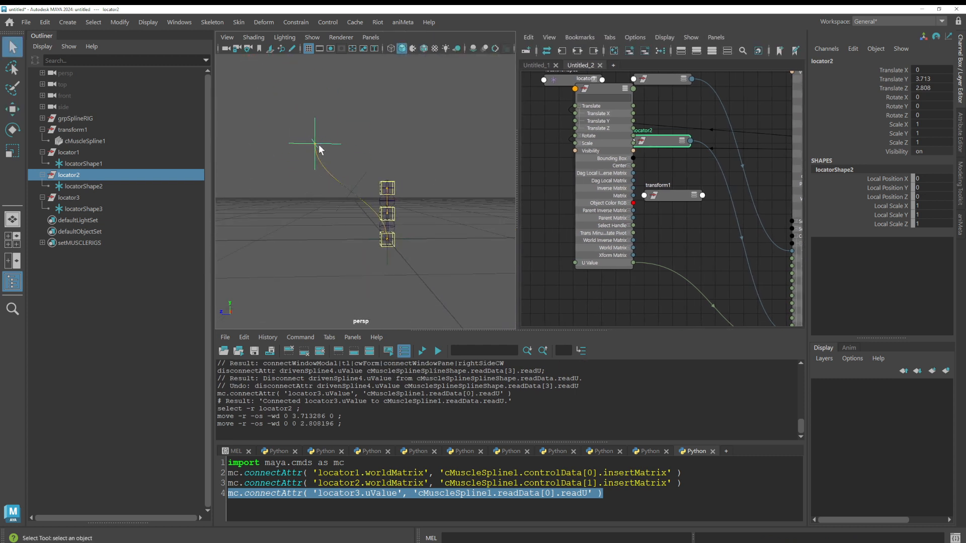
# Step: Select the cMuscleSpline1 node in the custom rig's node graph
pyautogui.keyDown('alt'); pyautogui.moveTo(569, 154); pyautogui.dragTo(560, 218, button='middle'); pyautogui.keyUp('alt')
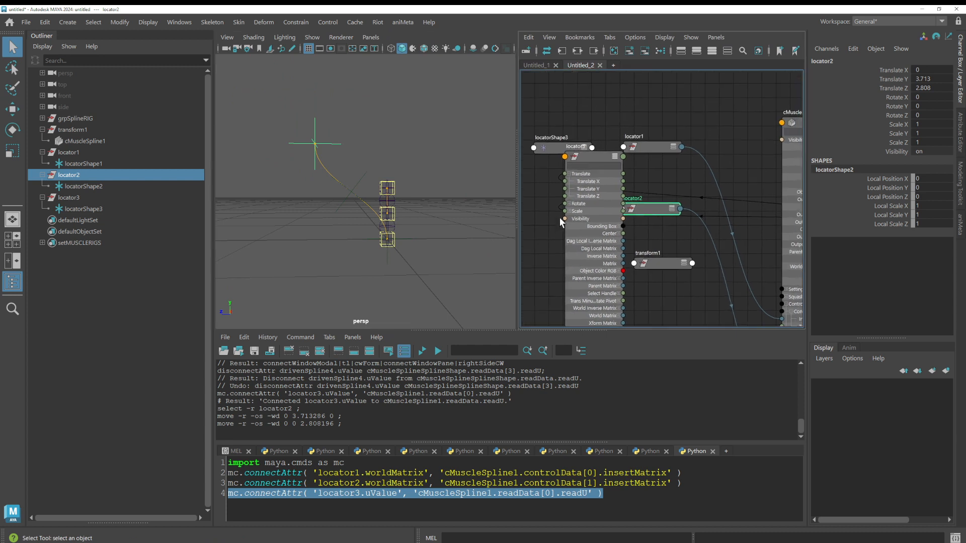
pyautogui.keyDown('alt'); pyautogui.moveTo(662, 177); pyautogui.dragTo(518, 168, button='middle'); pyautogui.keyUp('alt')
pyautogui.click(674, 118)
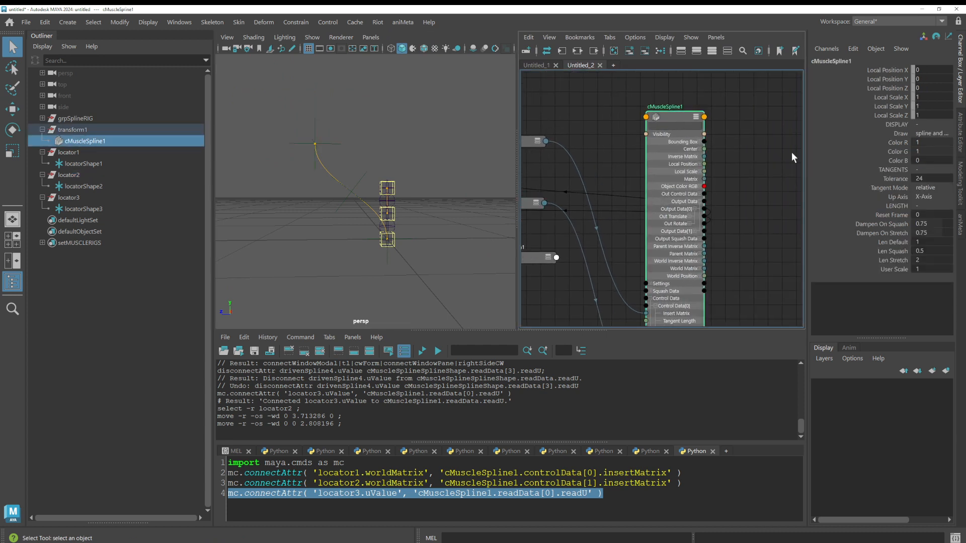
# Step: Try cMuscleSpline1's Draw modes: off, spline and points, and spline, points and tangents
pyautogui.click(932, 134)
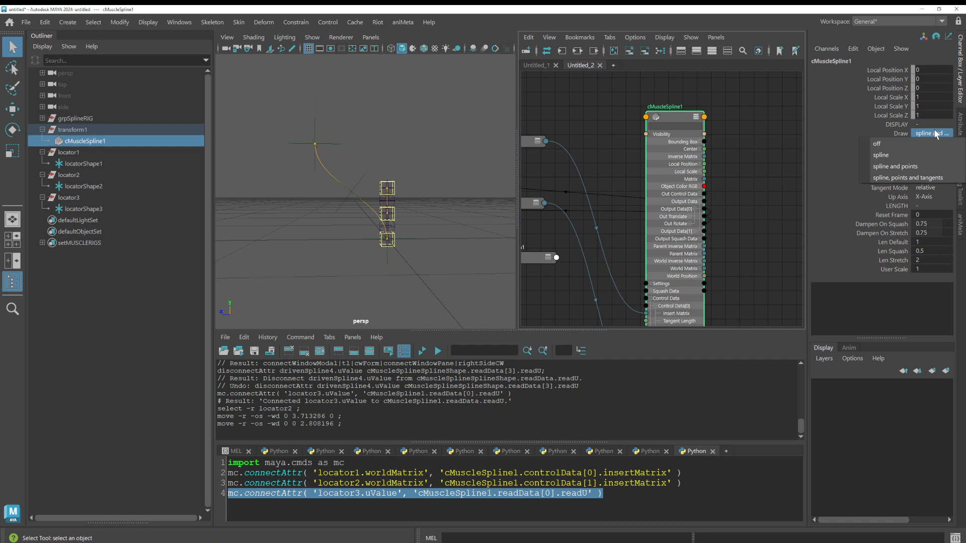
pyautogui.click(907, 144)
pyautogui.click(932, 133)
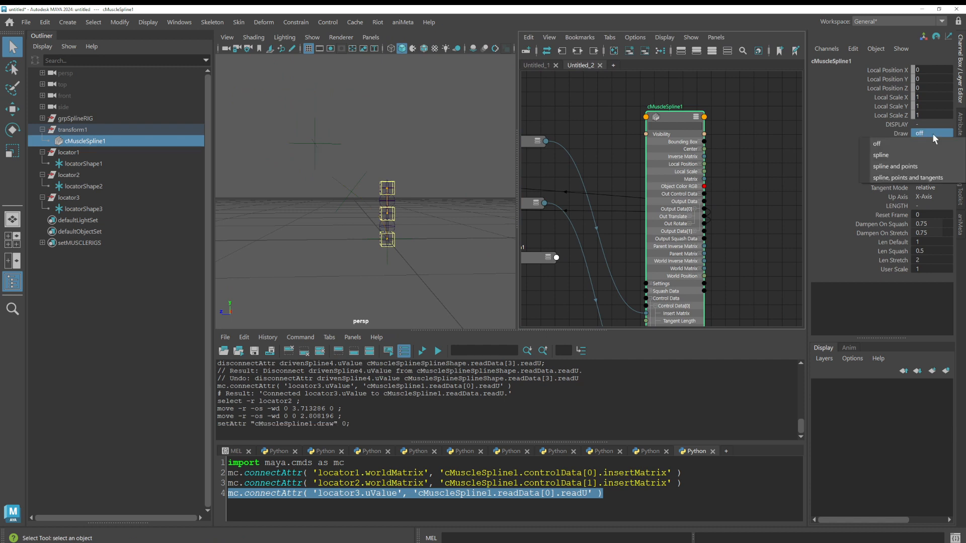
pyautogui.click(919, 164)
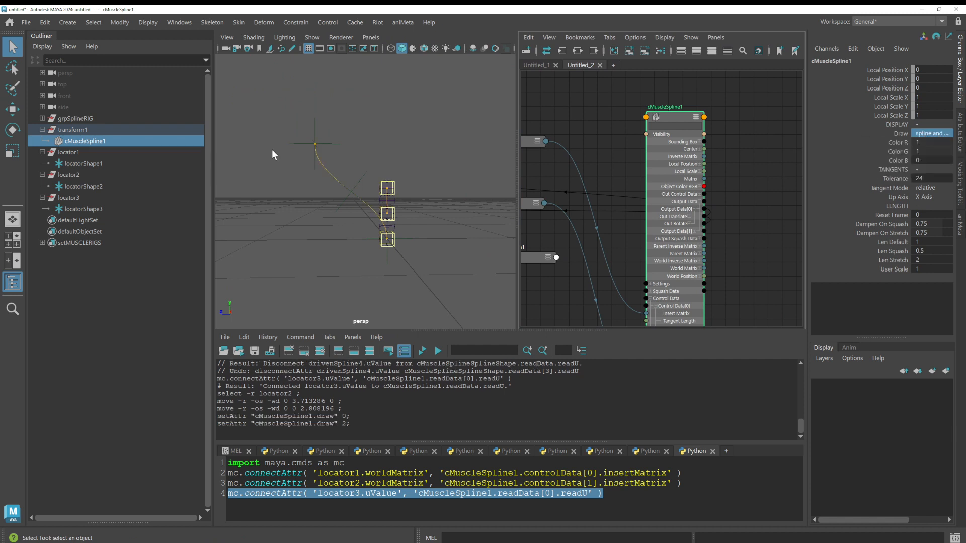
pyautogui.click(924, 134)
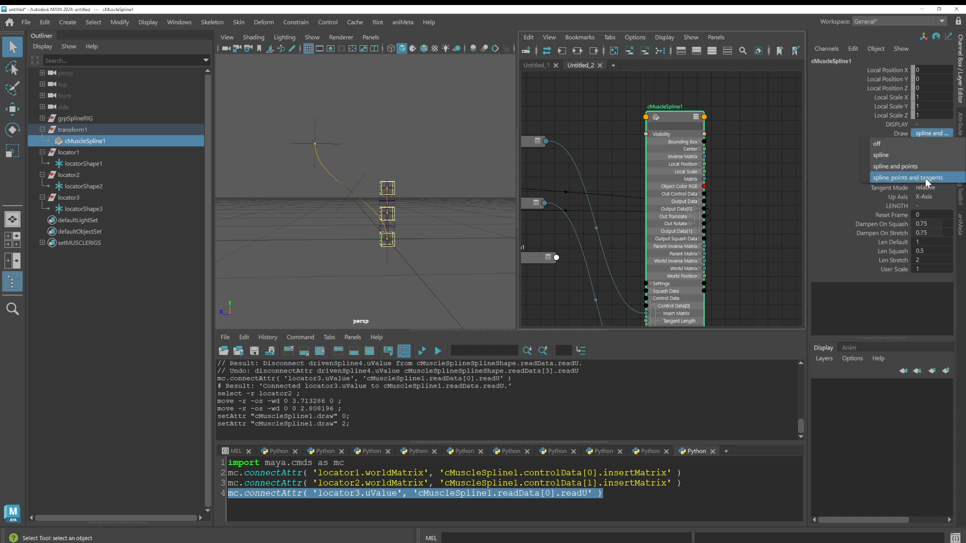
pyautogui.click(925, 178)
# Step: Turn cMuscleSpline1's drawing off and on again, setting its Draw mode to spline
pyautogui.click(932, 133)
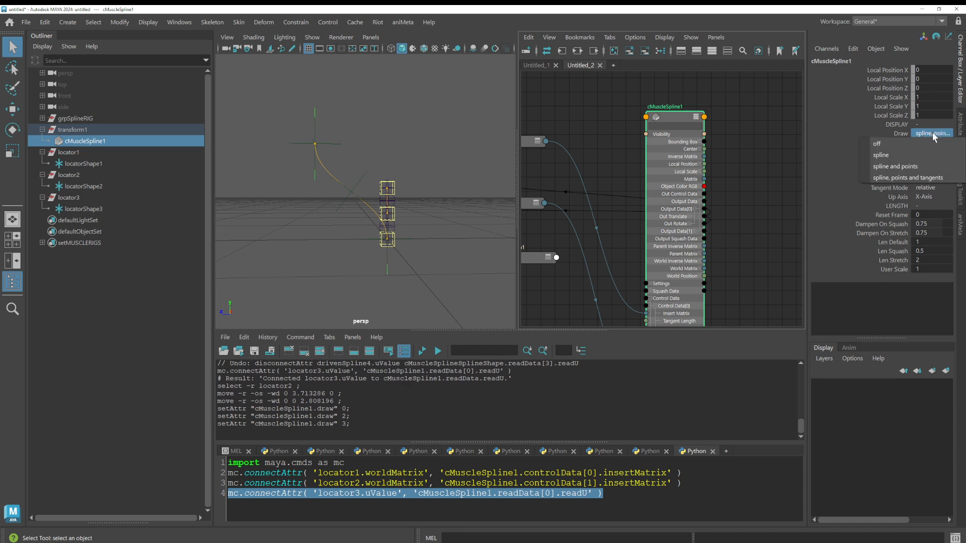
pyautogui.click(910, 145)
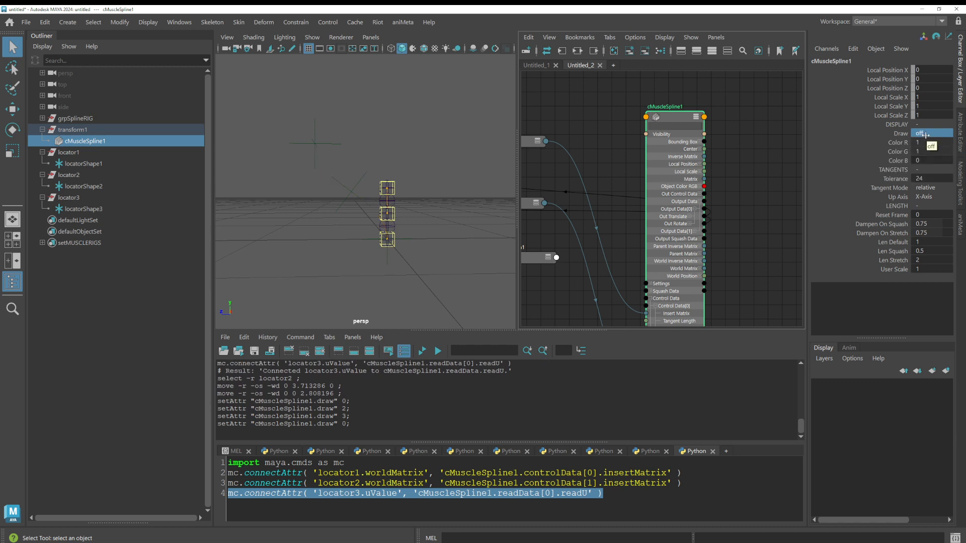
pyautogui.click(923, 133)
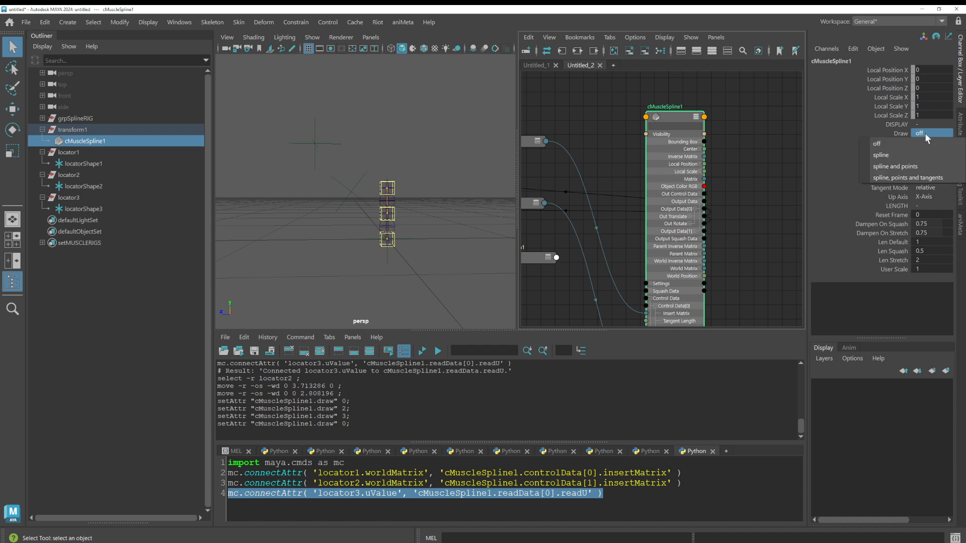
pyautogui.click(898, 154)
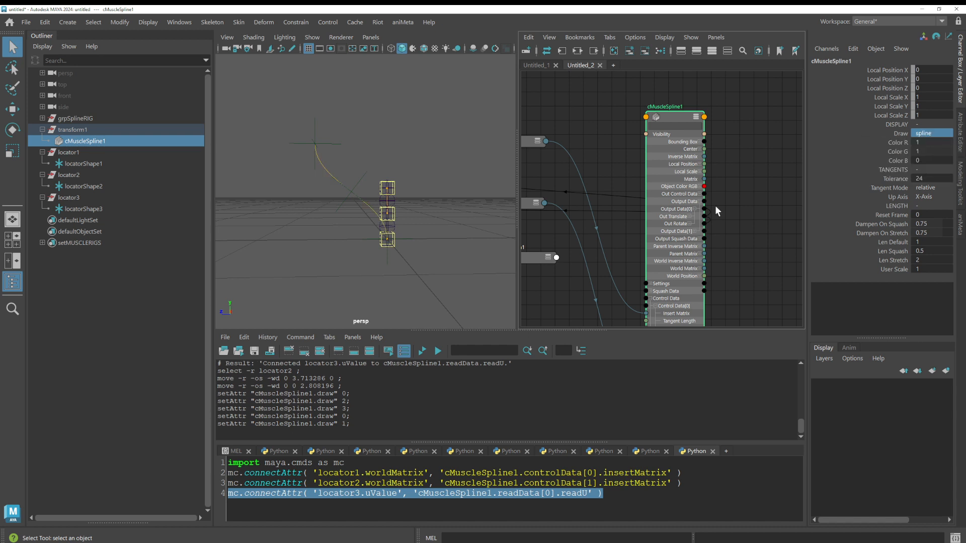
# Step: Select locator2 and move it in the YZ plane to about 10.685 in Y and 5.742 in Z
pyautogui.click(316, 166)
pyautogui.press('w')
pyautogui.moveTo(276, 115); pyautogui.dragTo(248, 46)
pyautogui.keyDown('alt'); pyautogui.moveTo(403, 147); pyautogui.dragTo(412, 204, button='middle'); pyautogui.keyUp('alt')
pyautogui.scroll(-4, 412, 204)
pyautogui.moveTo(290, 123); pyautogui.dragTo(266, 69)
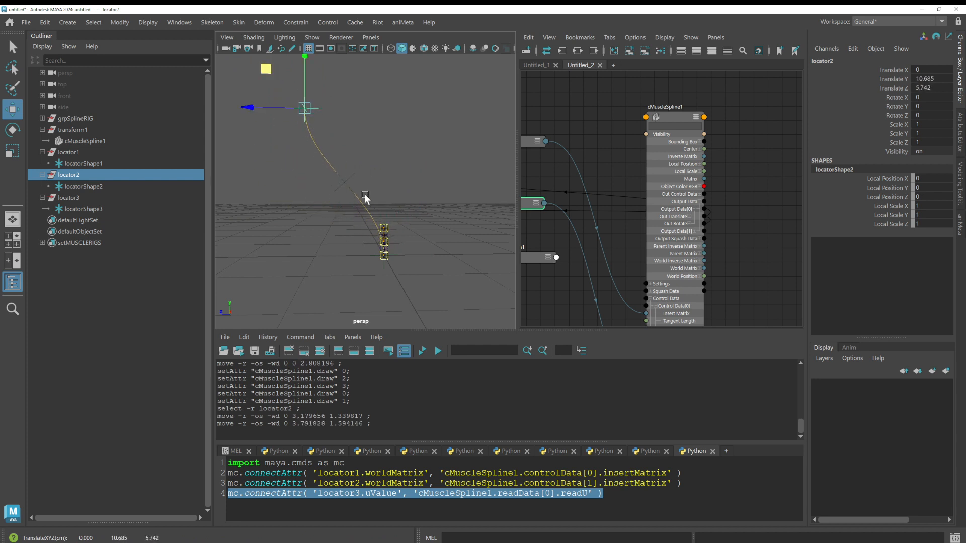
# Step: Move iControlSpline3 up and out in the YZ plane, ending at about 4.572 in Y and 6.876 in Z, to compare the existing rig's stretch
pyautogui.keyDown('alt'); pyautogui.moveTo(376, 224); pyautogui.dragTo(381, 198, button='middle'); pyautogui.keyUp('alt')
pyautogui.keyDown('alt'); pyautogui.moveTo(380, 198); pyautogui.dragTo(405, 206, button='right'); pyautogui.keyUp('alt')
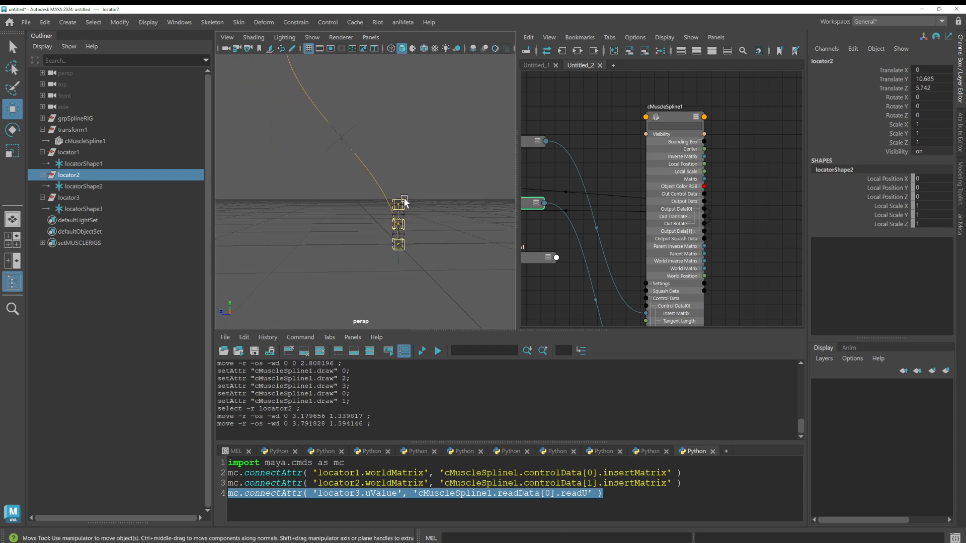
pyautogui.click(402, 202)
pyautogui.moveTo(358, 174); pyautogui.dragTo(259, 124)
pyautogui.keyDown('alt'); pyautogui.moveTo(392, 177); pyautogui.dragTo(323, 188, button='right'); pyautogui.keyUp('alt')
pyautogui.keyDown('alt'); pyautogui.moveTo(310, 182); pyautogui.dragTo(305, 210, button='middle'); pyautogui.keyUp('alt')
pyautogui.keyDown('alt'); pyautogui.moveTo(305, 209); pyautogui.dragTo(322, 222, button='right'); pyautogui.keyUp('alt')
pyautogui.moveTo(258, 168); pyautogui.dragTo(231, 61)
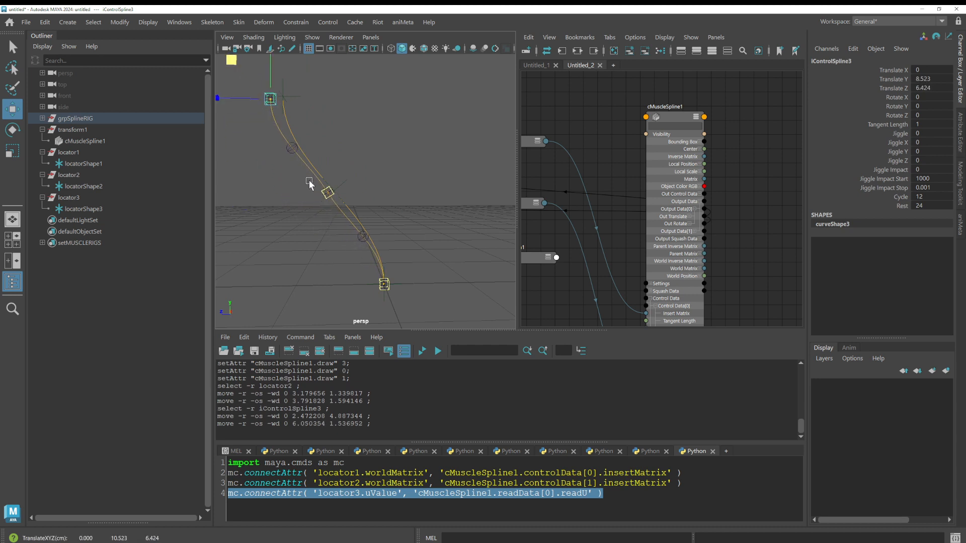
pyautogui.moveTo(230, 61); pyautogui.dragTo(223, 131)
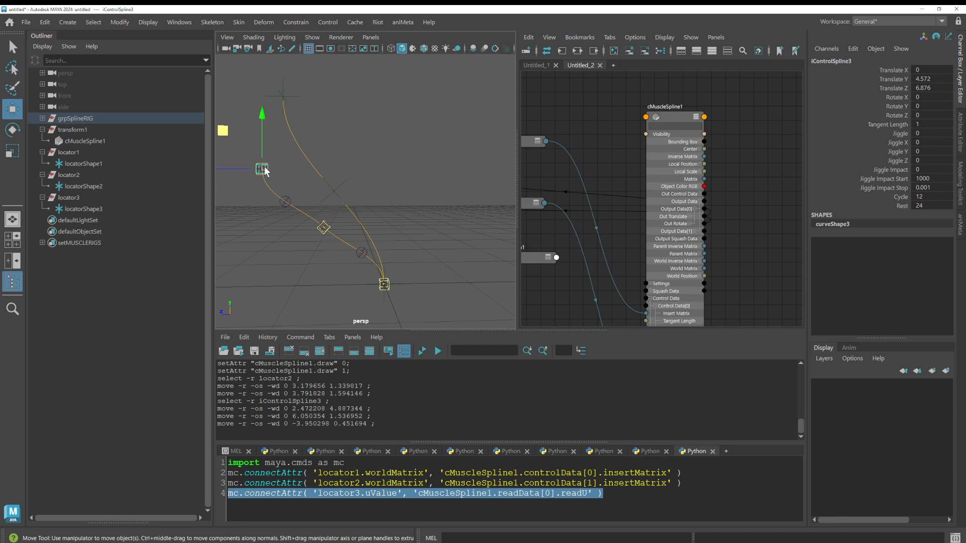
# Step: Reset iControlSpline3's Translate Y and Translate Z to 0 and hide grpSplineRIG
pyautogui.moveTo(931, 79); pyautogui.dragTo(932, 88)
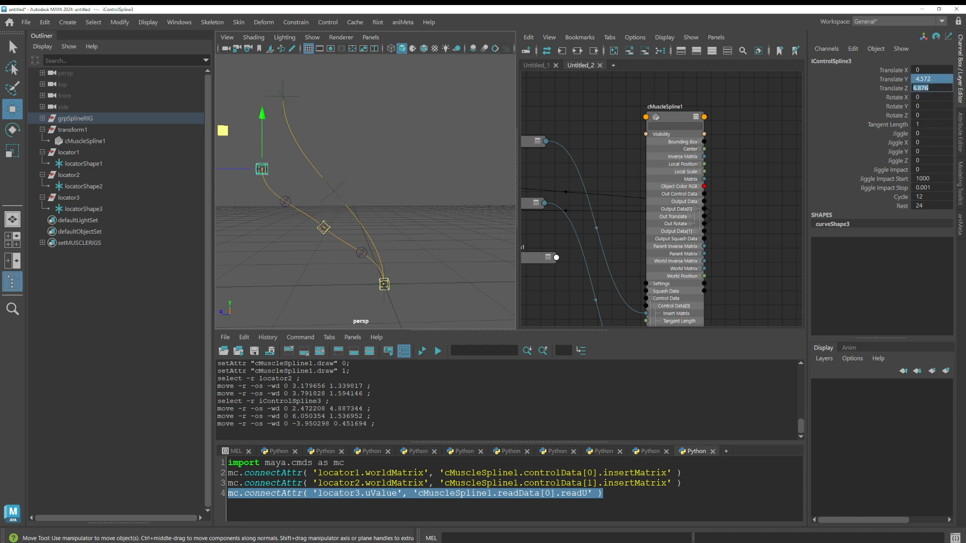
pyautogui.write('0')
pyautogui.press('Return')
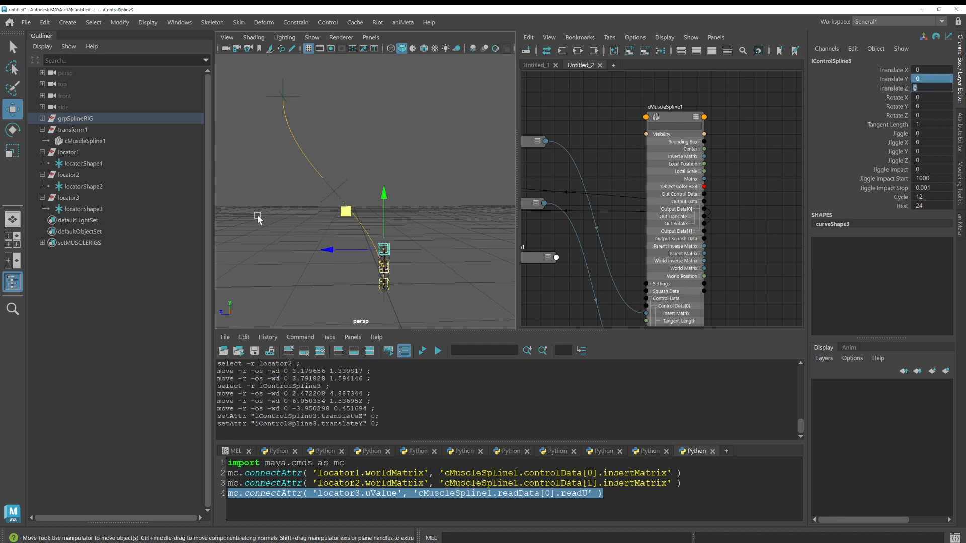
pyautogui.click(139, 128)
pyautogui.hotkey('ctrl', 'h')
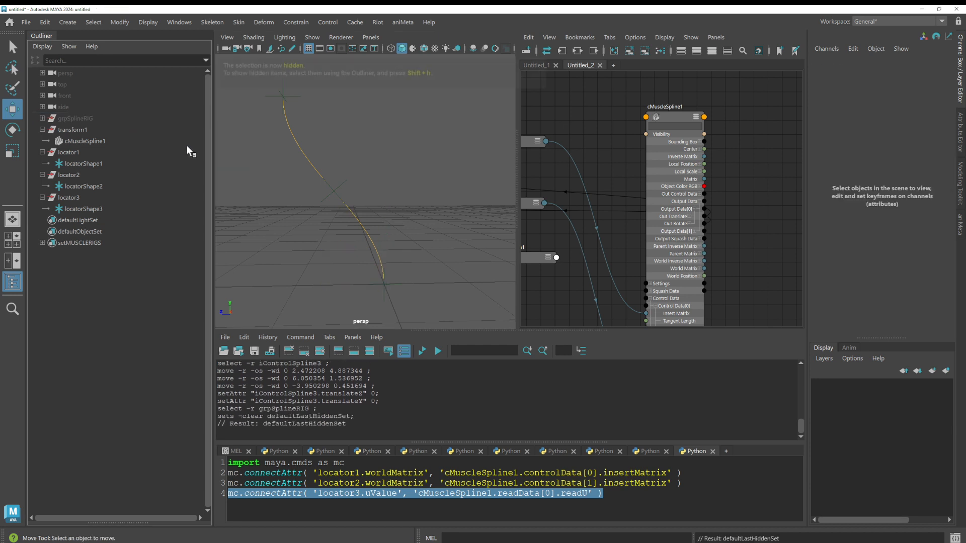
# Step: Select locator2 and move it back toward locator1, to about 5.726 in Y and 0.307 in Z
pyautogui.click(342, 184)
pyautogui.click(394, 285)
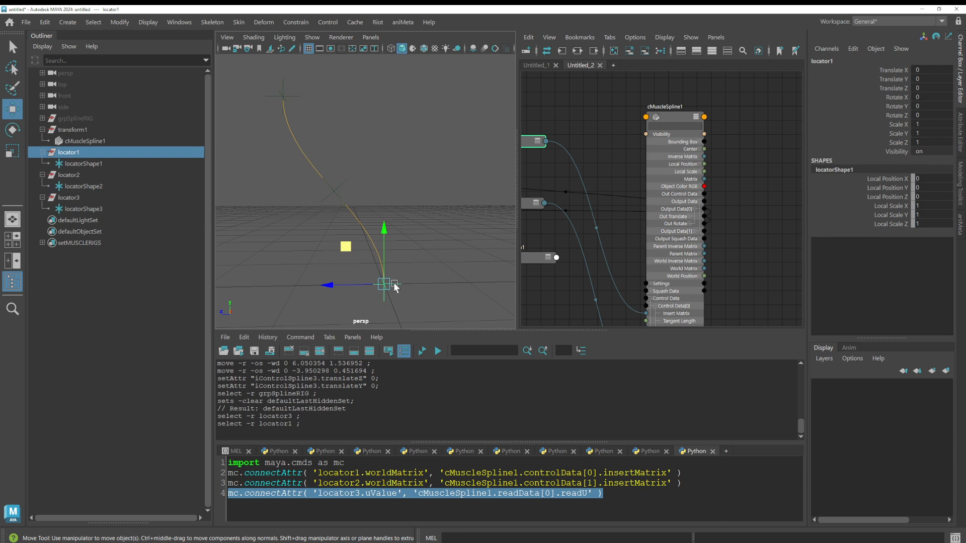
pyautogui.keyDown('alt'); pyautogui.moveTo(384, 218); pyautogui.dragTo(371, 228, button='middle'); pyautogui.keyUp('alt')
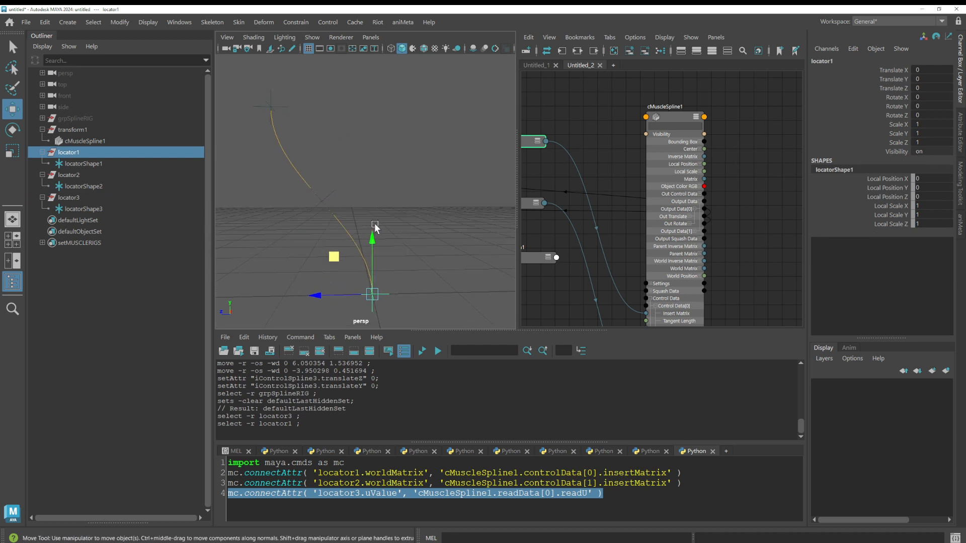
pyautogui.click(274, 110)
pyautogui.moveTo(236, 73); pyautogui.dragTo(326, 160)
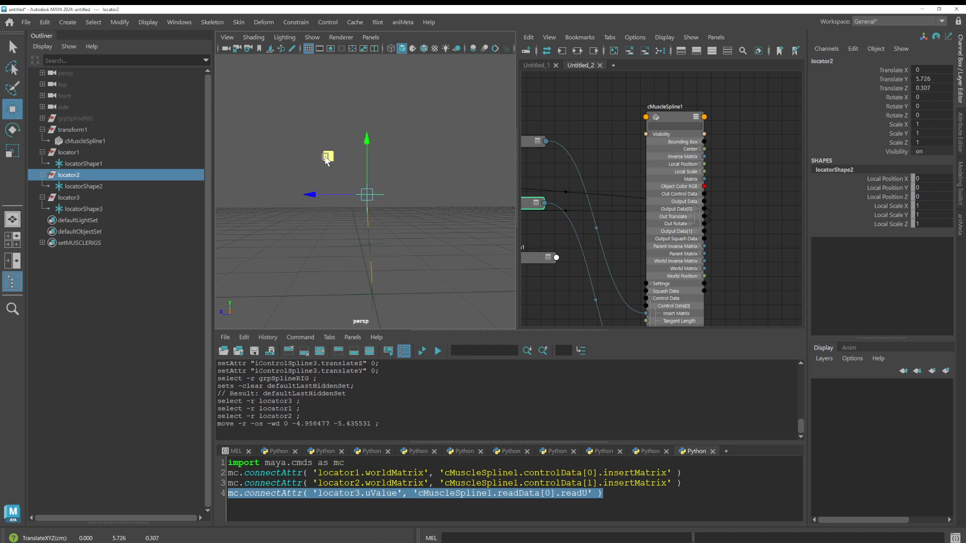
# Step: Return to the existing rig's node graph, expand grpSplineRIG's hierarchy and unhide the group
pyautogui.click(536, 64)
pyautogui.scroll(-6, 639, 211)
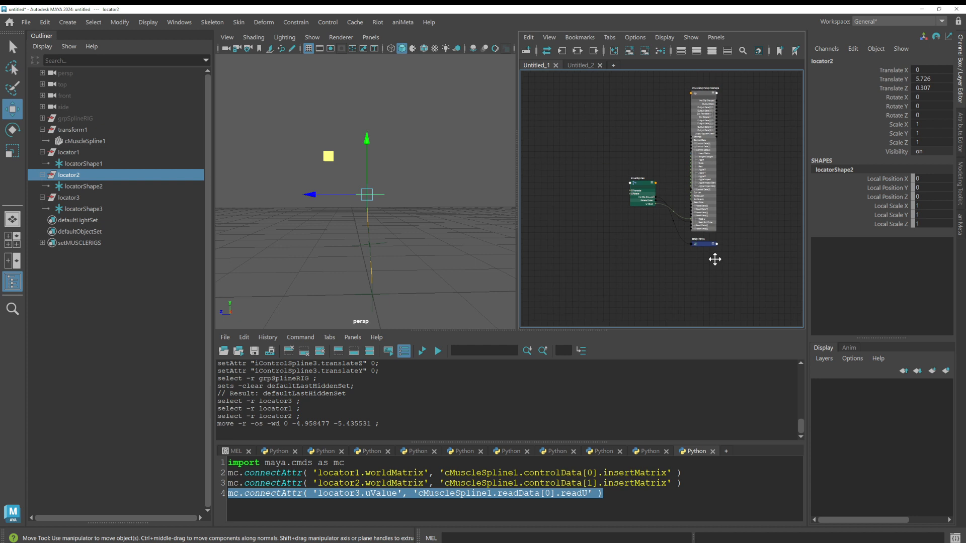
pyautogui.click(42, 118)
pyautogui.click(59, 118)
pyautogui.hotkey('shift', 'h')
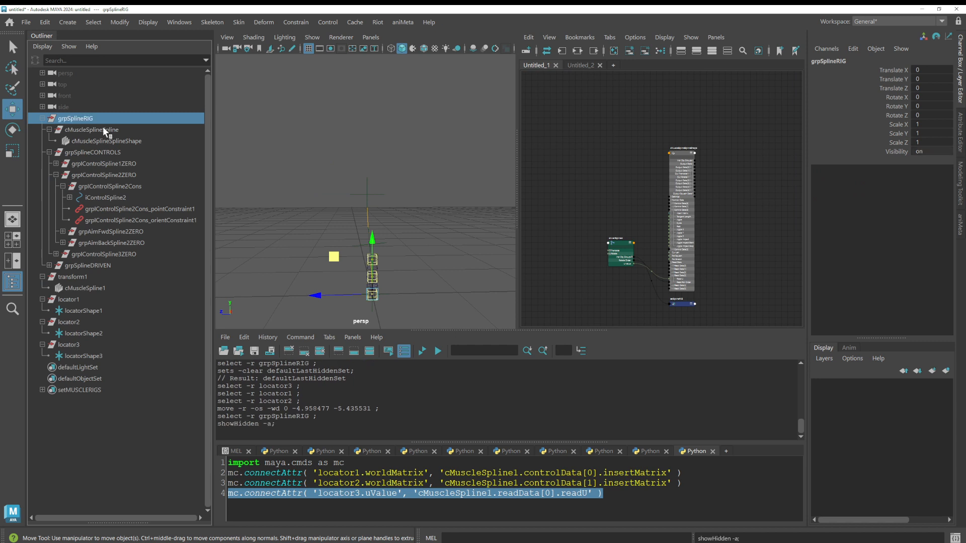
# Step: Select iControlSpline3, iControlSpline2 and iControlSpline1 together and graph their output connections to examine how they feed the spline node
pyautogui.keyDown('alt'); pyautogui.moveTo(294, 248); pyautogui.dragTo(312, 180, button='middle'); pyautogui.keyUp('alt')
pyautogui.keyDown('alt'); pyautogui.moveTo(312, 180); pyautogui.dragTo(398, 237, button='right'); pyautogui.keyUp('alt')
pyautogui.press('q')
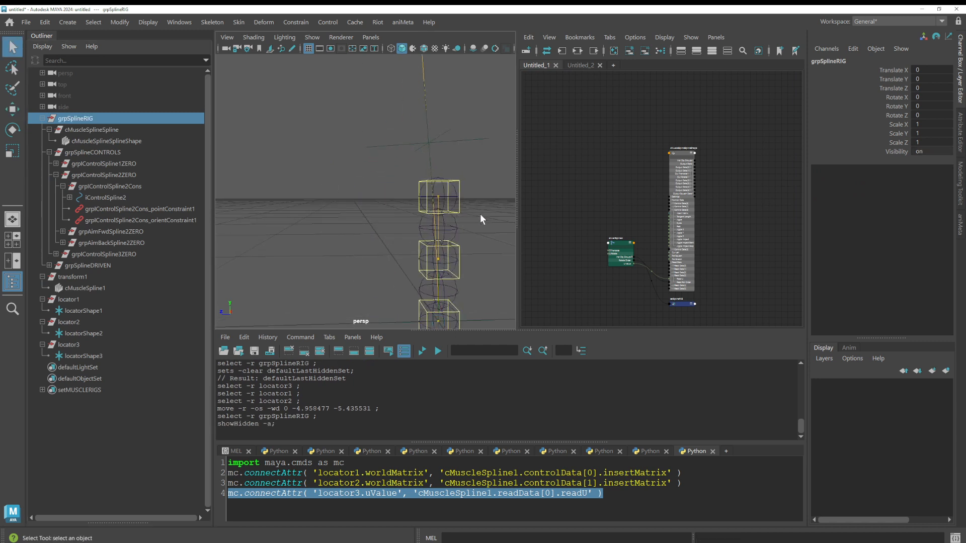
pyautogui.click(457, 208)
pyautogui.keyDown('shift'); pyautogui.click(459, 265); pyautogui.keyUp('shift')
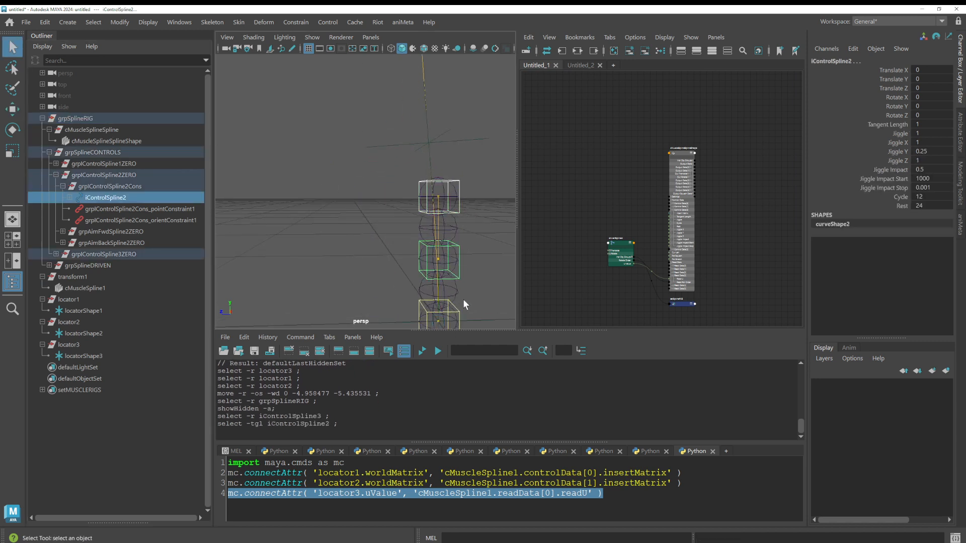
pyautogui.keyDown('shift'); pyautogui.click(458, 310); pyautogui.keyUp('shift')
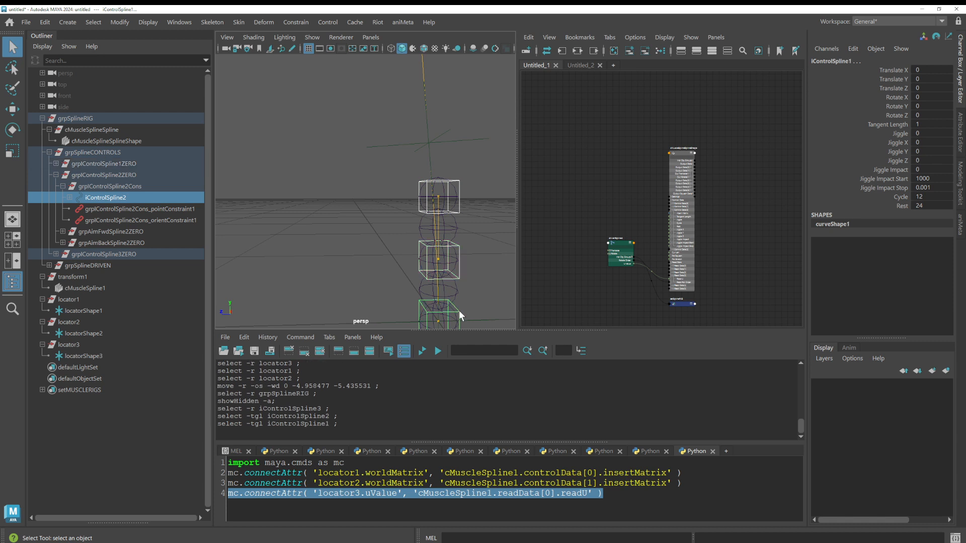
pyautogui.click(593, 50)
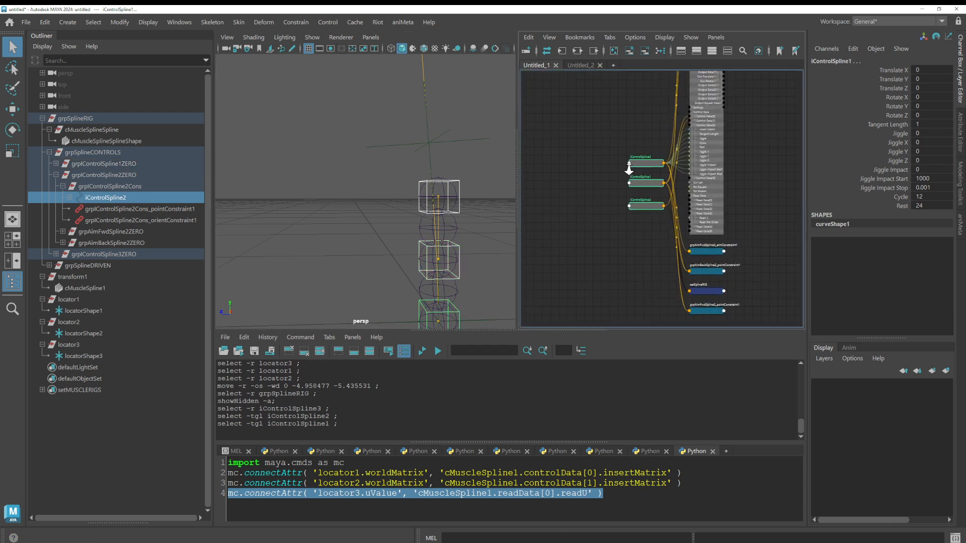
pyautogui.scroll(4, 535, 150)
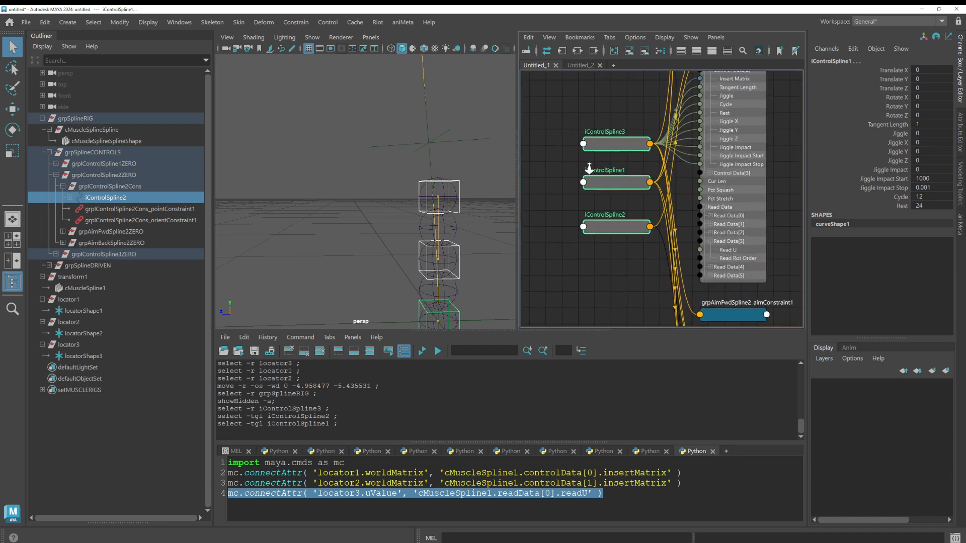
pyautogui.moveTo(643, 239); pyautogui.dragTo(572, 236)
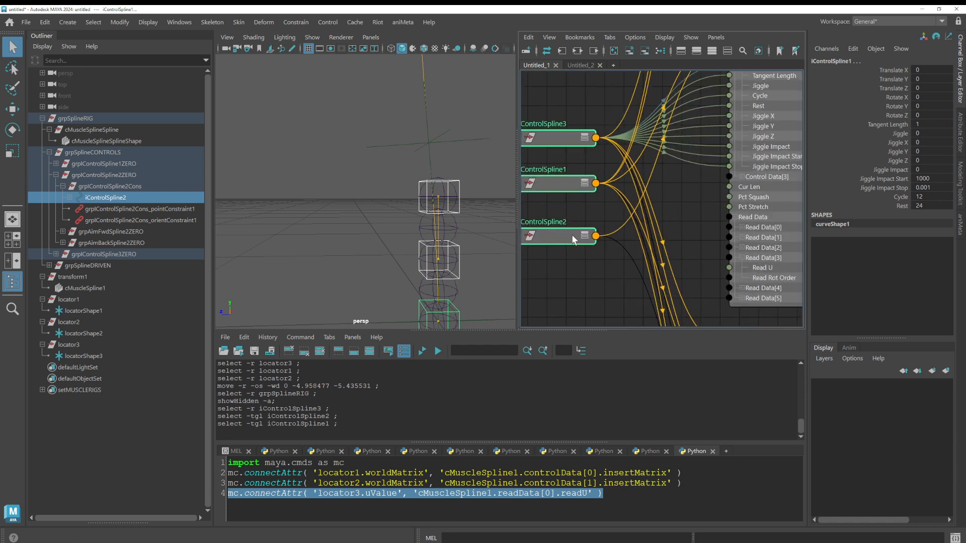
pyautogui.keyDown('alt'); pyautogui.moveTo(622, 173); pyautogui.dragTo(595, 222, button='right'); pyautogui.keyUp('alt')
pyautogui.keyDown('alt'); pyautogui.moveTo(595, 222); pyautogui.dragTo(563, 170, button='middle'); pyautogui.keyUp('alt')
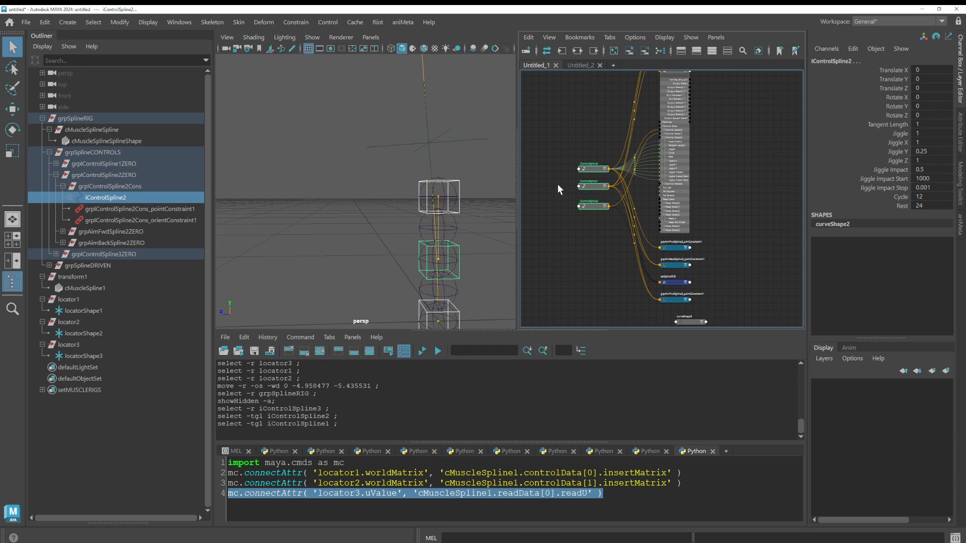
# Step: Test iControlSpline2 by moving it to about 0.457 in Z, and undo both moves
pyautogui.click(459, 270)
pyautogui.press('w')
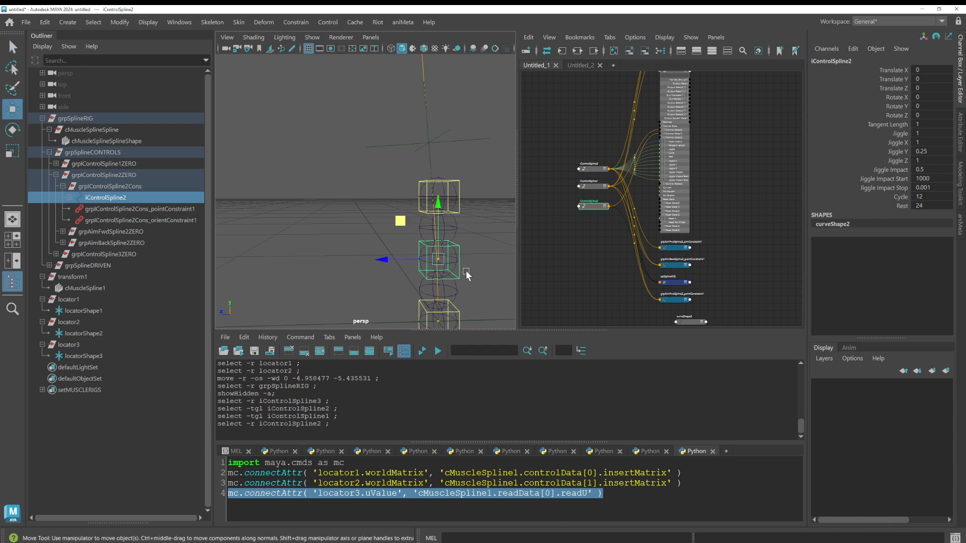
pyautogui.moveTo(381, 260); pyautogui.dragTo(412, 262)
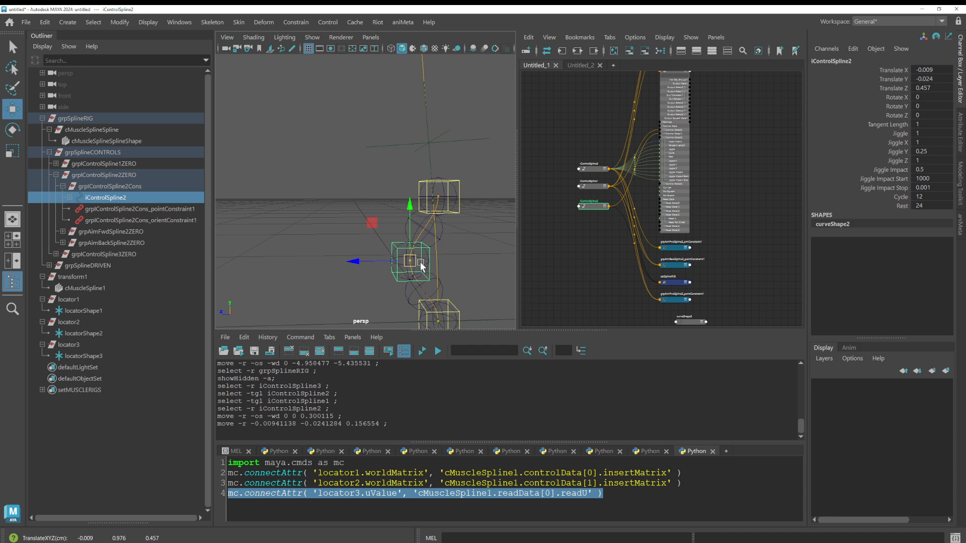
pyautogui.hotkey('ctrl', 'z')
pyautogui.hotkey('ctrl', 'z')
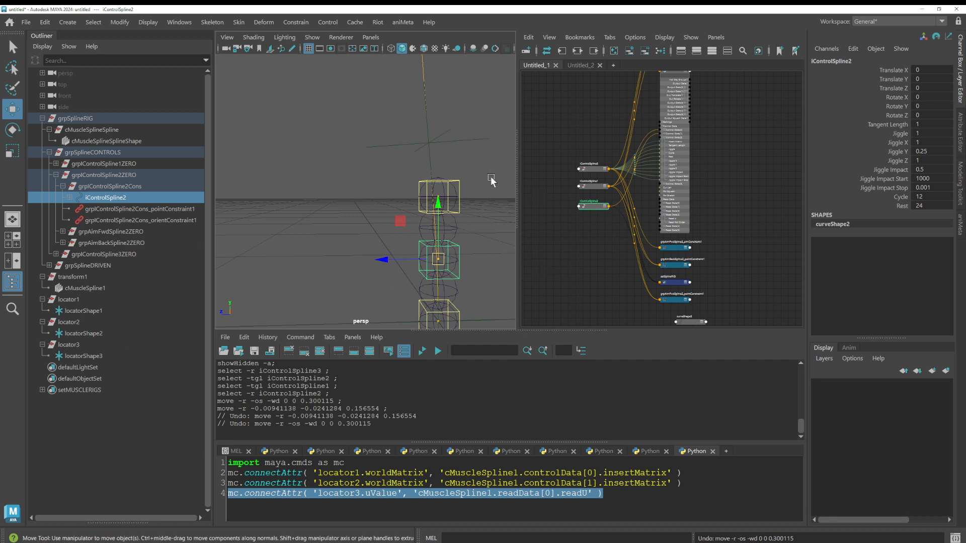
# Step: Collapse grpSplineRIG's hierarchy and hide the group
pyautogui.moveTo(706, 130)
pyautogui.keyDown('alt'); pyautogui.mouseDown(button='middle')
pyautogui.moveTo(694, 174)
pyautogui.moveTo(688, 130)
pyautogui.mouseUp(button='middle'); pyautogui.keyUp('alt')
pyautogui.click(42, 118)
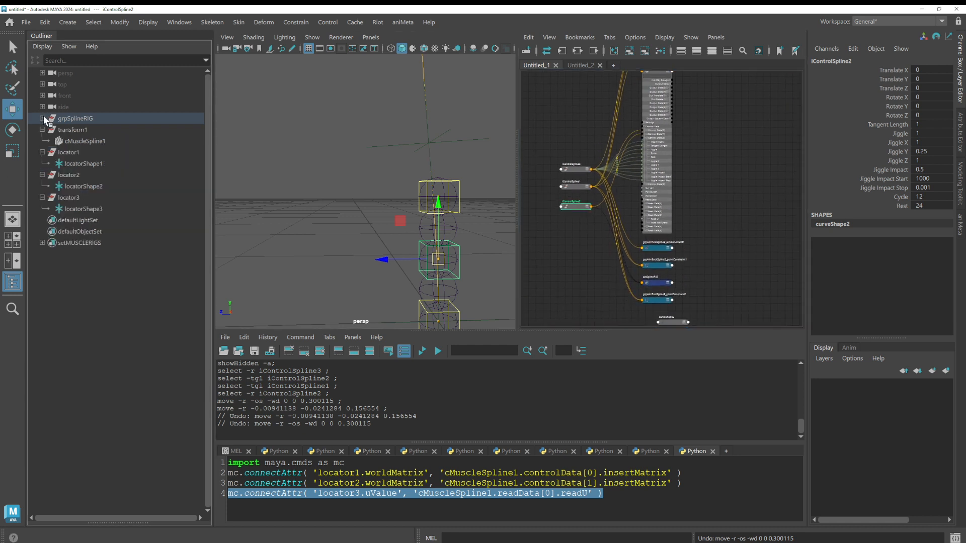
pyautogui.click(71, 119)
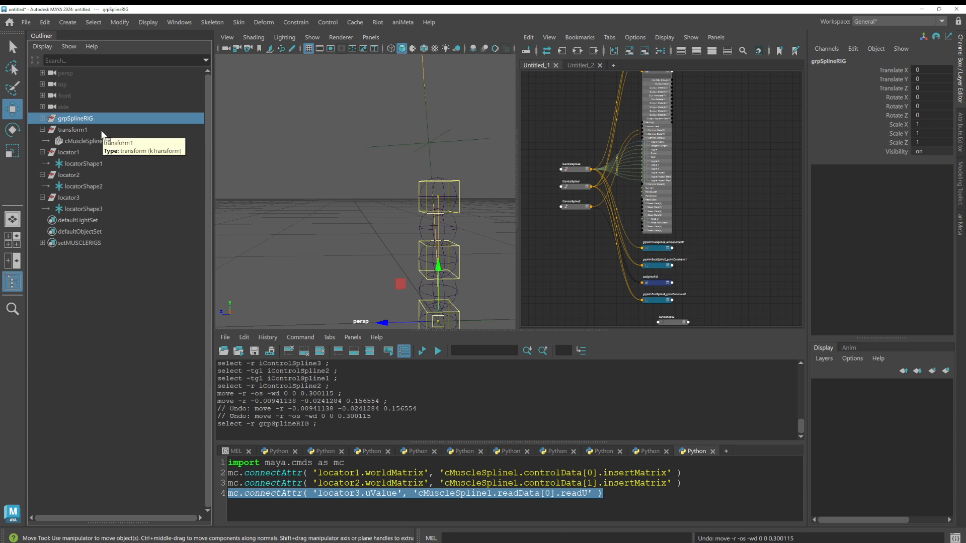
pyautogui.hotkey('ctrl', 'h')
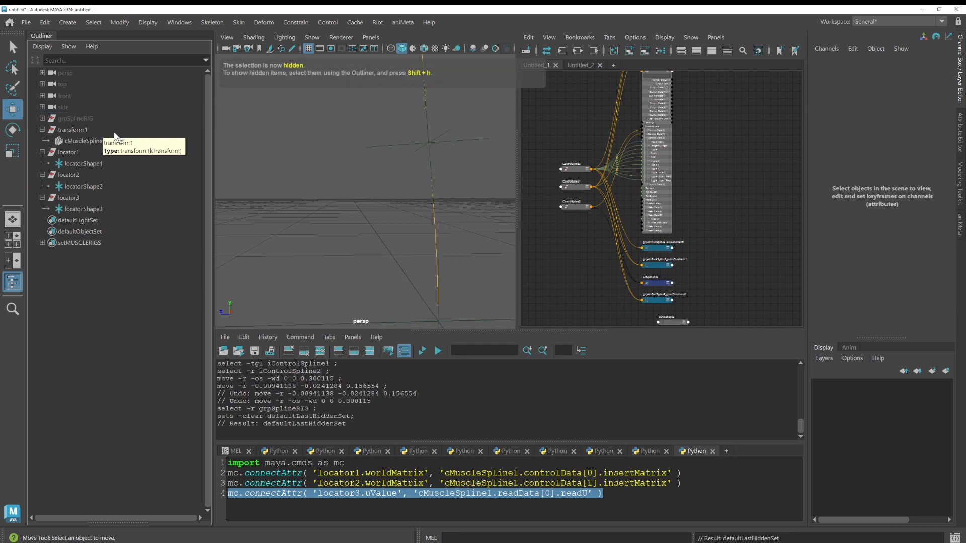
# Step: Rename the cMuscleSpline1 shape under transform1 as cMuscleSplineShape
pyautogui.click(115, 130)
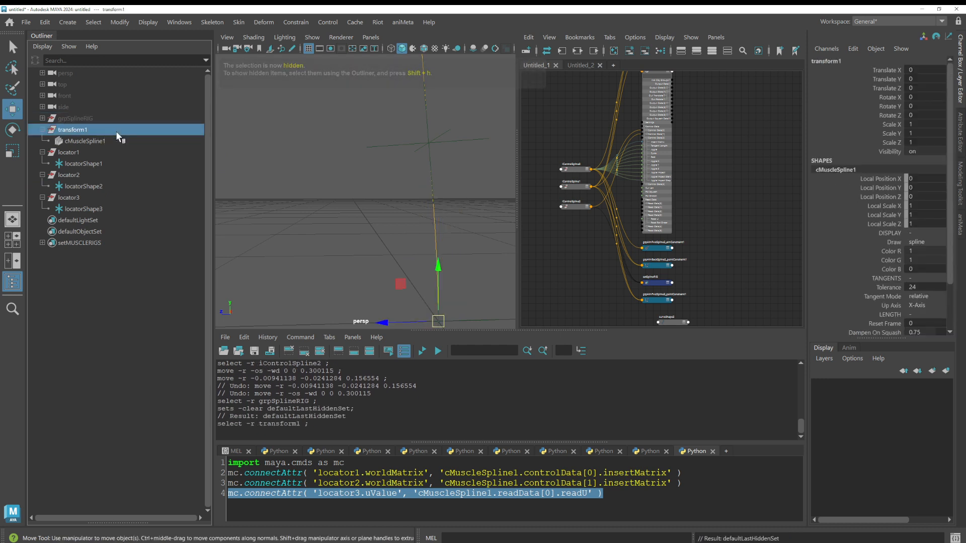
pyautogui.doubleClick(91, 141)
pyautogui.hotkey('ctrl', 'c')
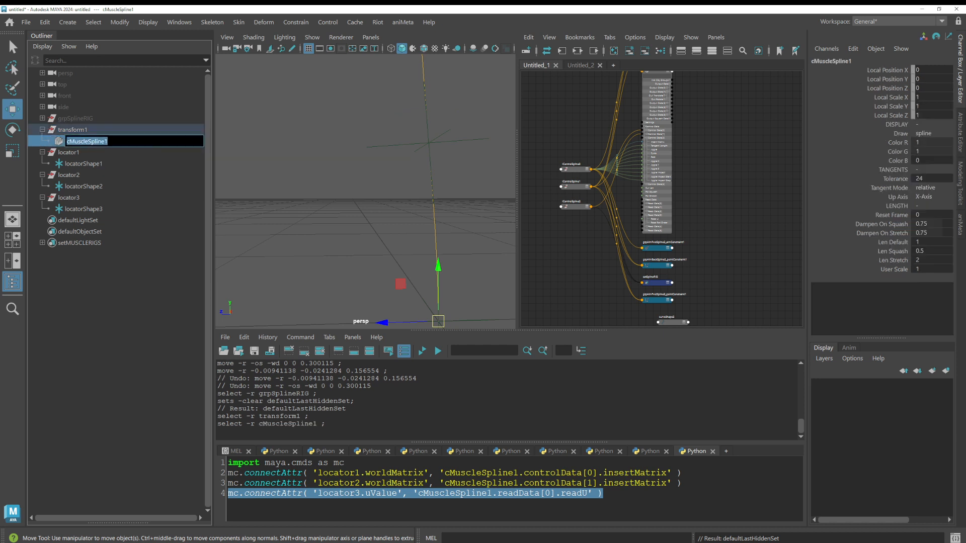
pyautogui.press('End')
pyautogui.press('Return')
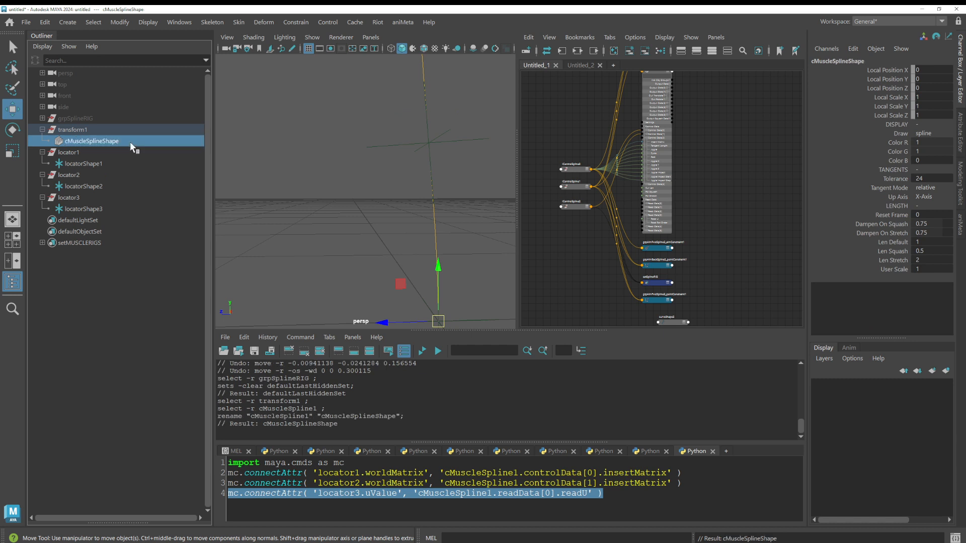
# Step: Rename the spline's parent transform1 as cMuscleSpline1
pyautogui.doubleClick(115, 129)
pyautogui.hotkey('ctrl', 'v')
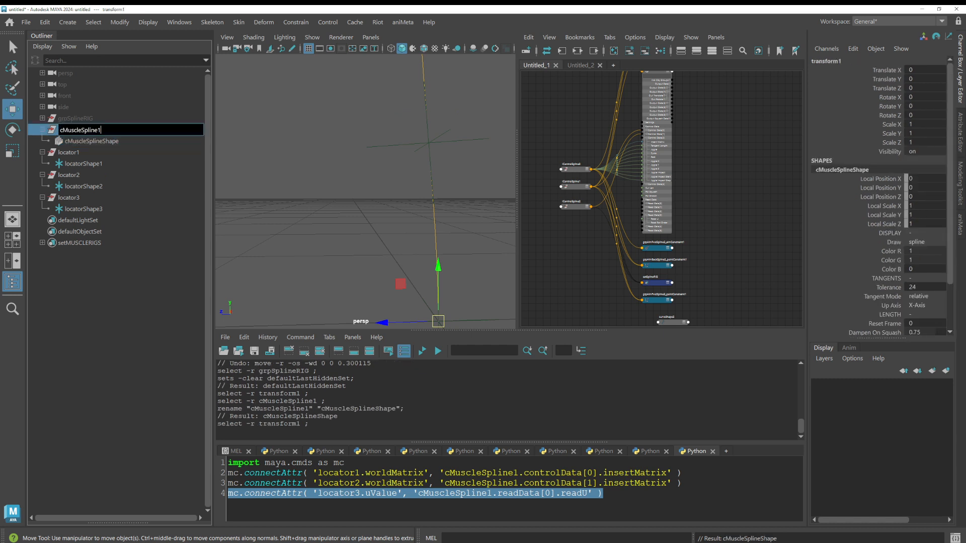
pyautogui.press('Return')
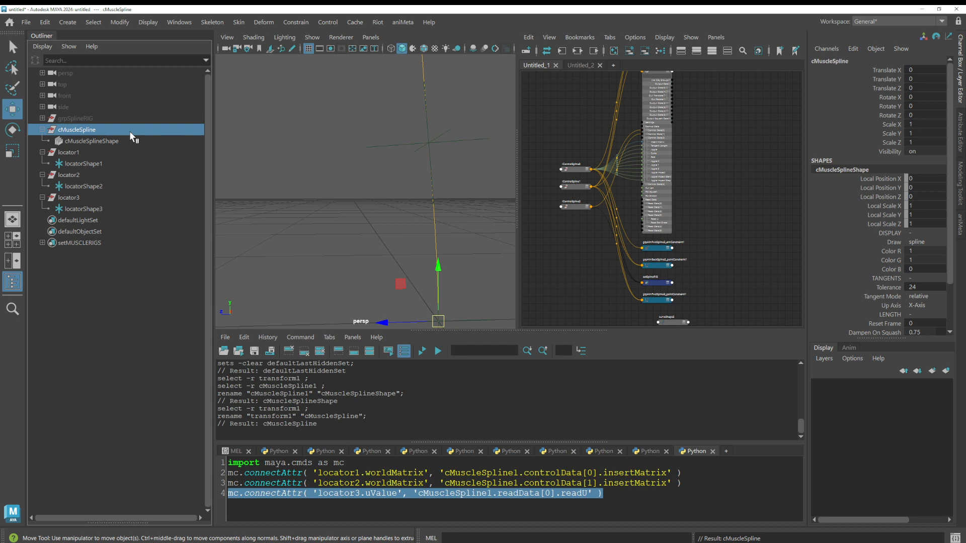
pyautogui.doubleClick(128, 131)
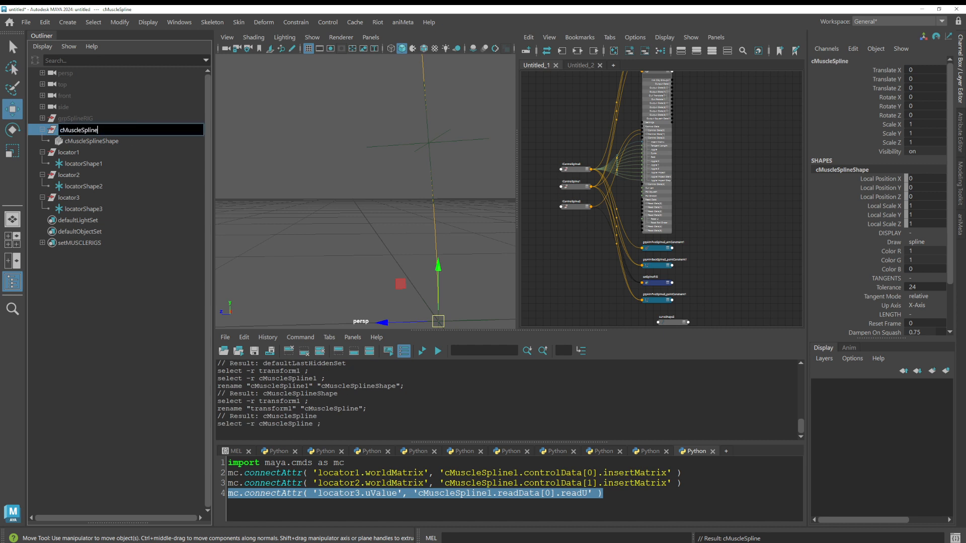
pyautogui.write('1')
pyautogui.press('Return')
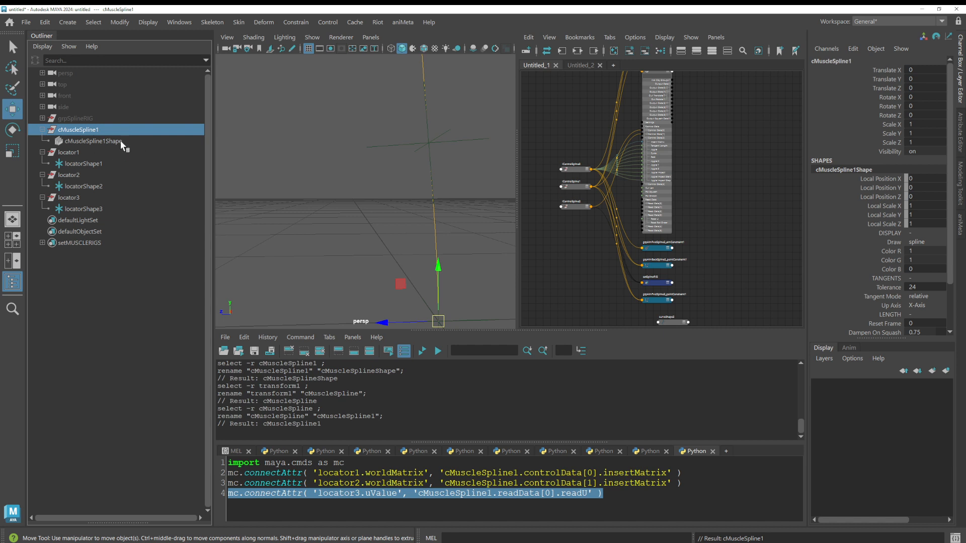
# Step: Rename locator1, the control at the base of the spline, as spline_C01_ctl
pyautogui.click(97, 157)
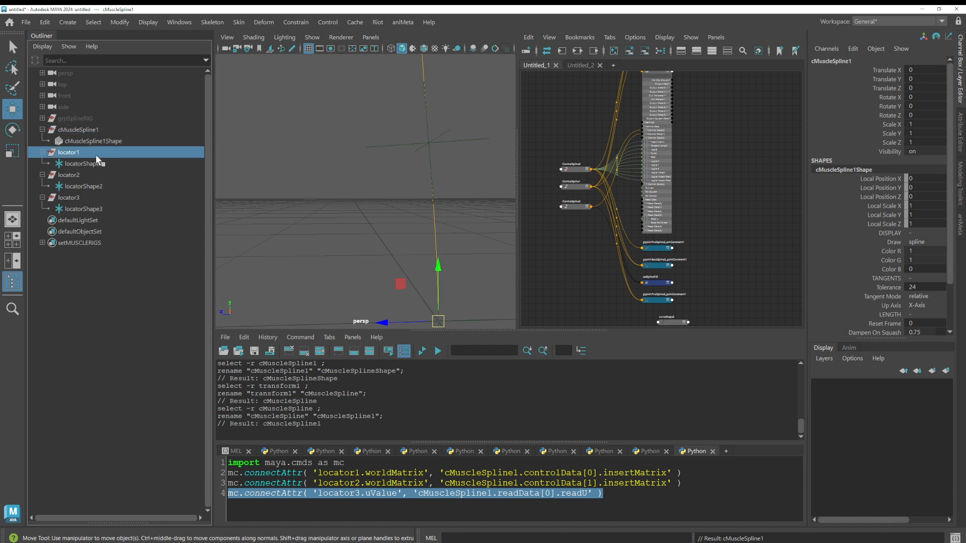
pyautogui.moveTo(393, 194)
pyautogui.keyDown('alt'); pyautogui.mouseDown(button='right')
pyautogui.moveTo(302, 173)
pyautogui.moveTo(339, 185)
pyautogui.moveTo(327, 184)
pyautogui.mouseUp(button='right'); pyautogui.keyUp('alt')
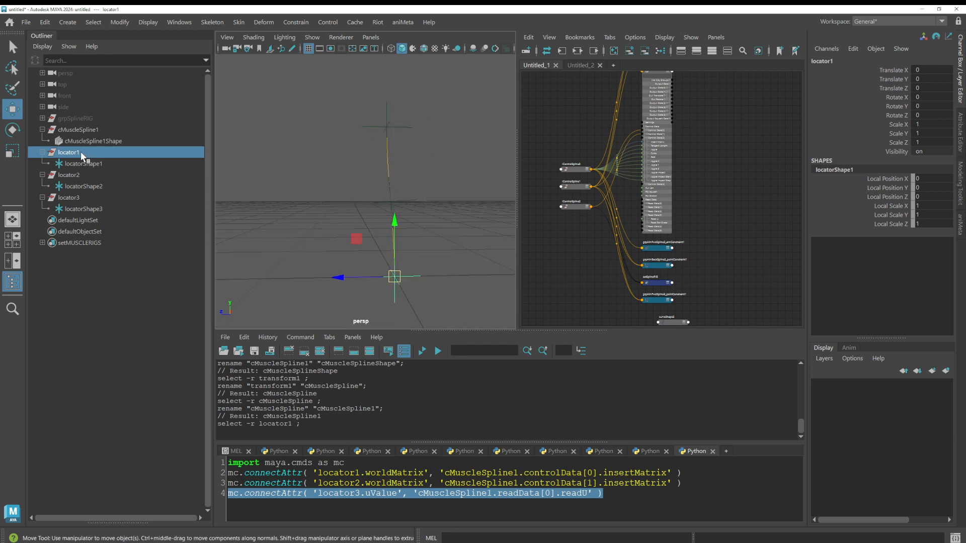
pyautogui.doubleClick(81, 152)
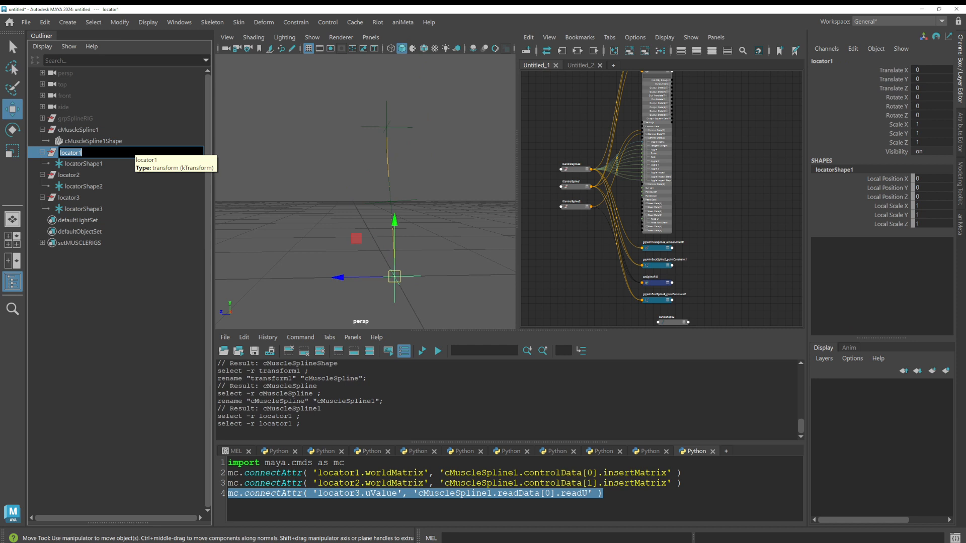
pyautogui.write('spline_C01_ctl')
pyautogui.press('Return')
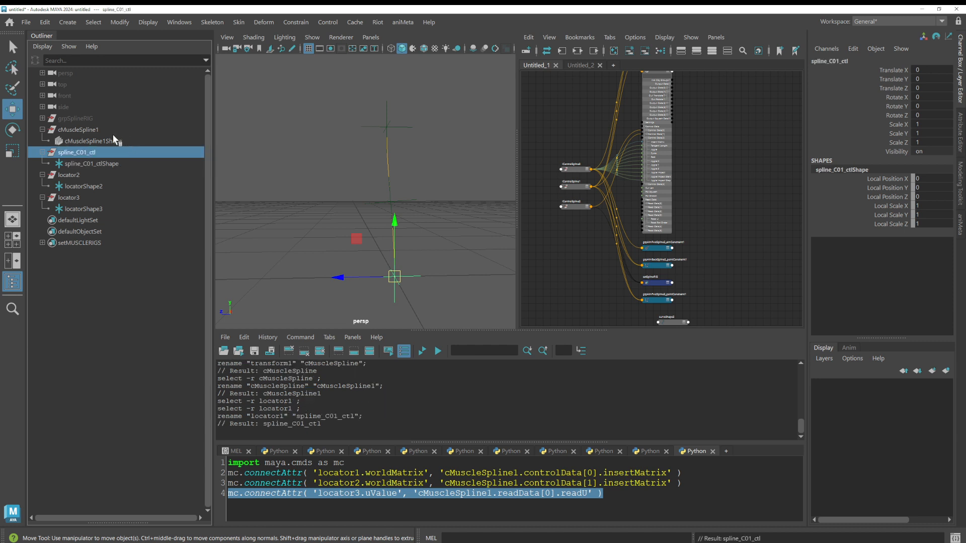
# Step: Reuse the first control's name to rename locator3, the middle locator, as spline_C02_ctl
pyautogui.doubleClick(93, 152)
pyautogui.hotkey('ctrl', 'c')
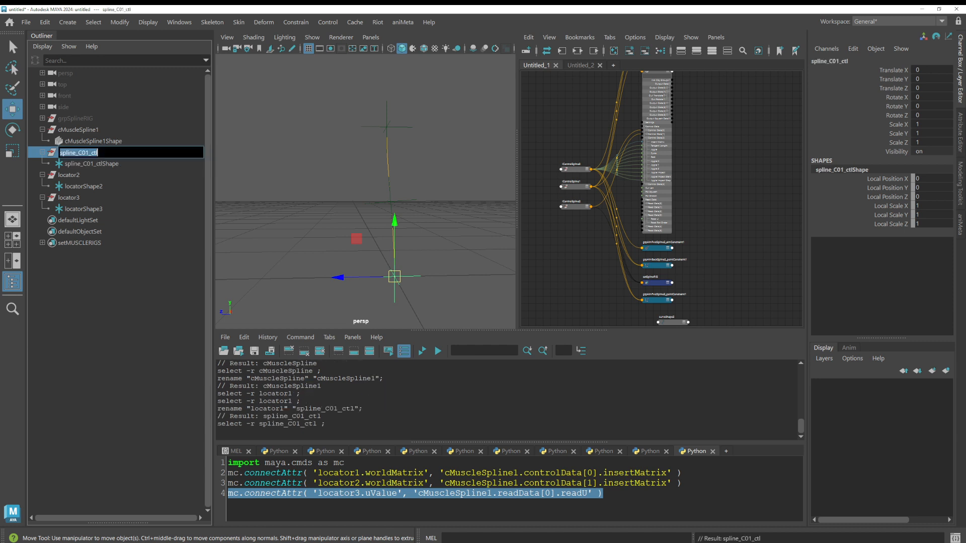
pyautogui.doubleClick(90, 197)
pyautogui.hotkey('ctrl', 'v')
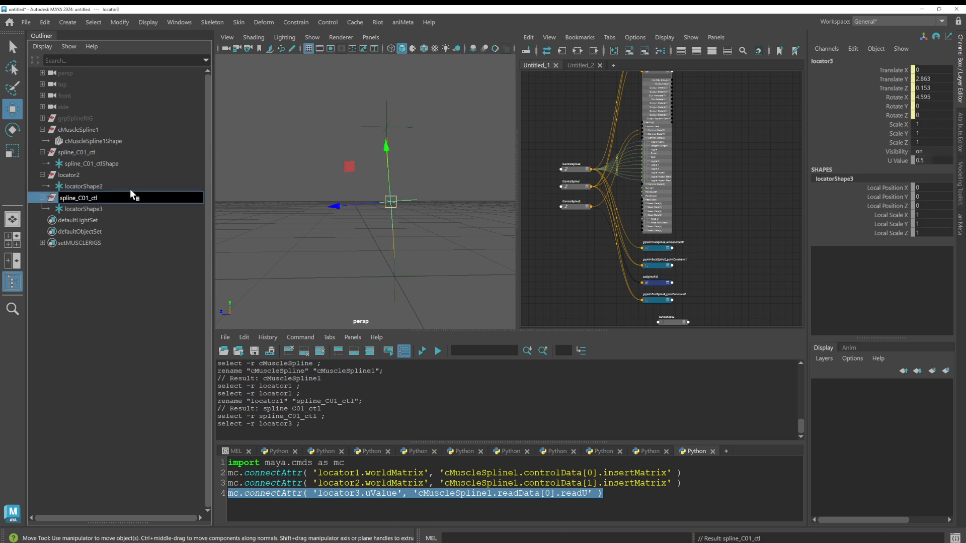
pyautogui.press('Left')
pyautogui.press('BackSpace')
pyautogui.write('2')
pyautogui.press('Return')
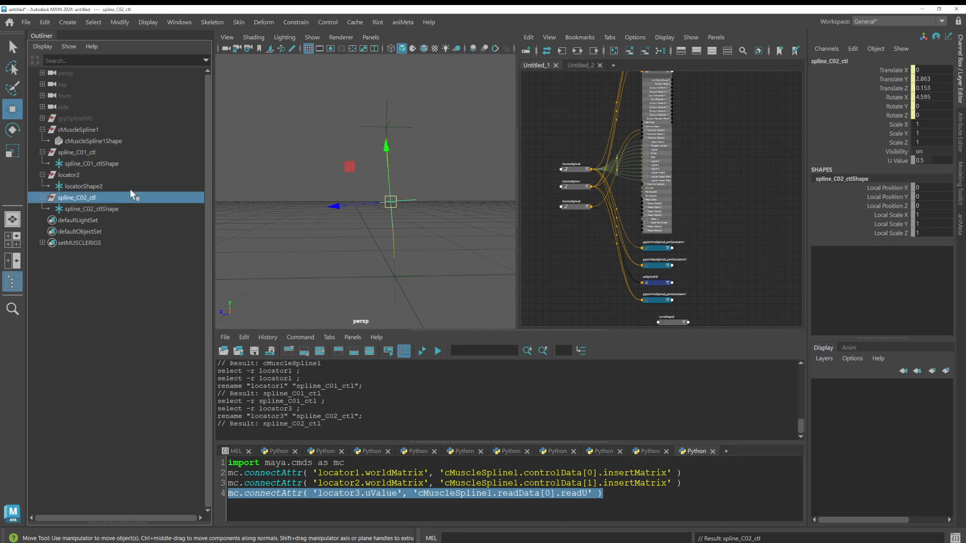
# Step: Rename locator2, the locator at the upper end of the spline, as spline_C03_ctl
pyautogui.doubleClick(103, 175)
pyautogui.hotkey('ctrl', 'v')
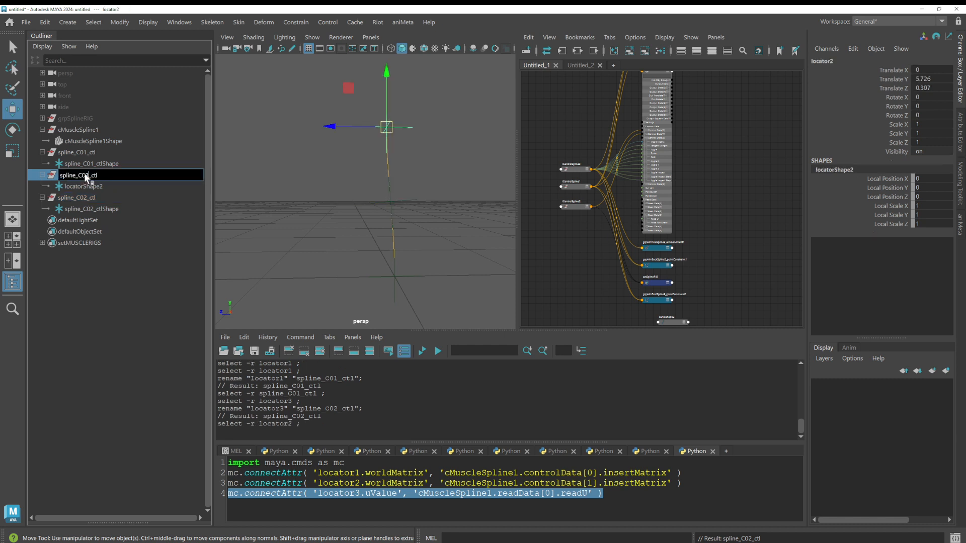
pyautogui.press('Return')
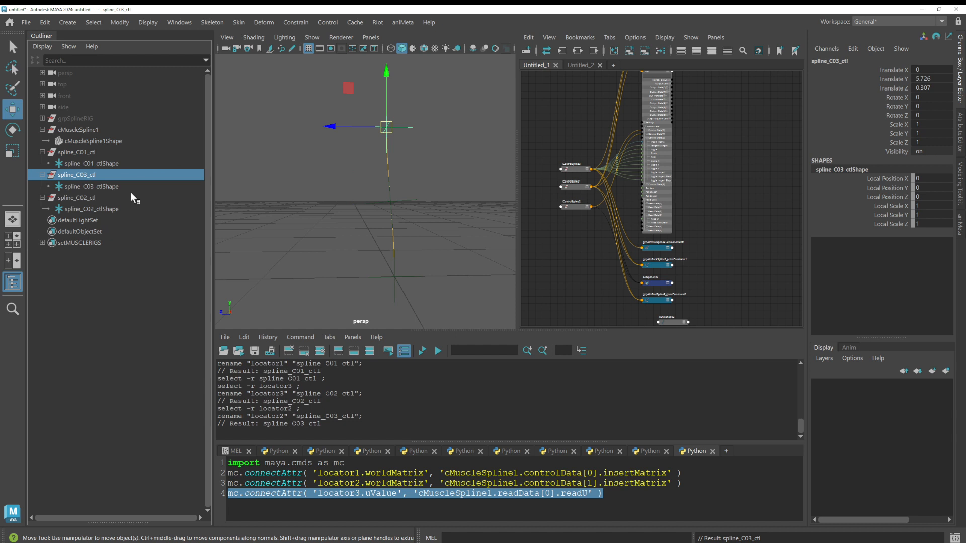
# Step: Move spline_C03_ctl along Z to about 0.035 to straighten the spline
pyautogui.moveTo(335, 126); pyautogui.dragTo(341, 122)
pyautogui.keyDown('alt'); pyautogui.moveTo(345, 133); pyautogui.dragTo(333, 144, button='middle'); pyautogui.keyUp('alt')
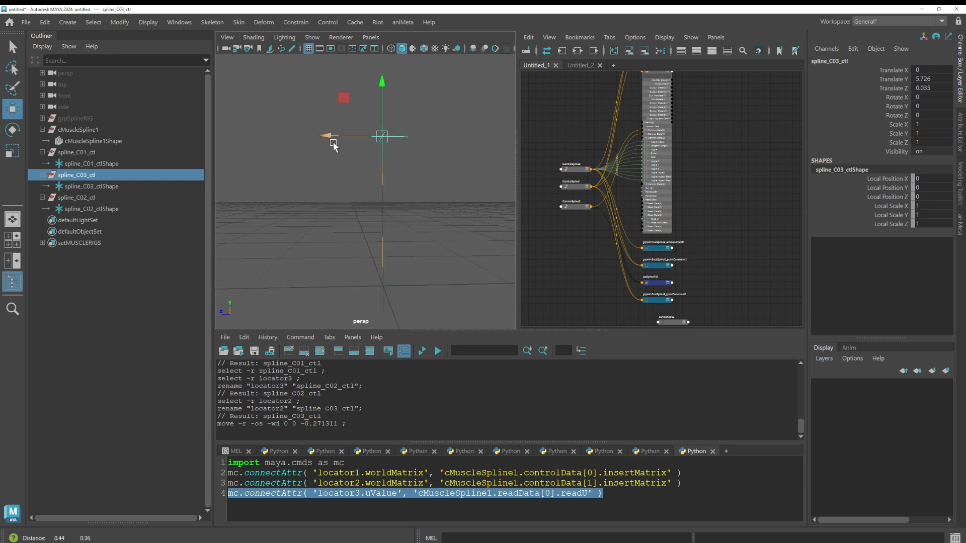
pyautogui.click(930, 79)
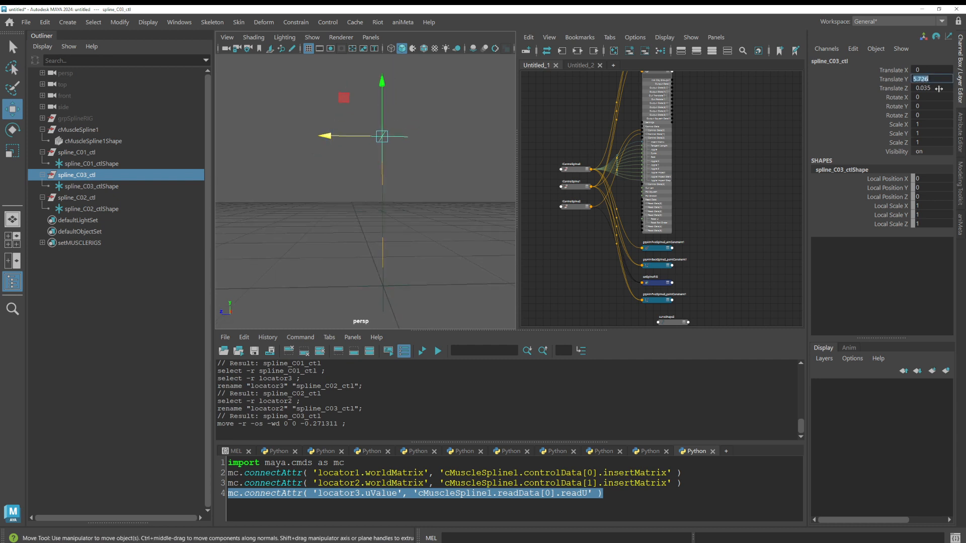
pyautogui.keyDown('alt'); pyautogui.moveTo(459, 171); pyautogui.dragTo(362, 162, button='right'); pyautogui.keyUp('alt')
pyautogui.keyDown('alt'); pyautogui.moveTo(422, 189); pyautogui.dragTo(385, 277); pyautogui.keyUp('alt')
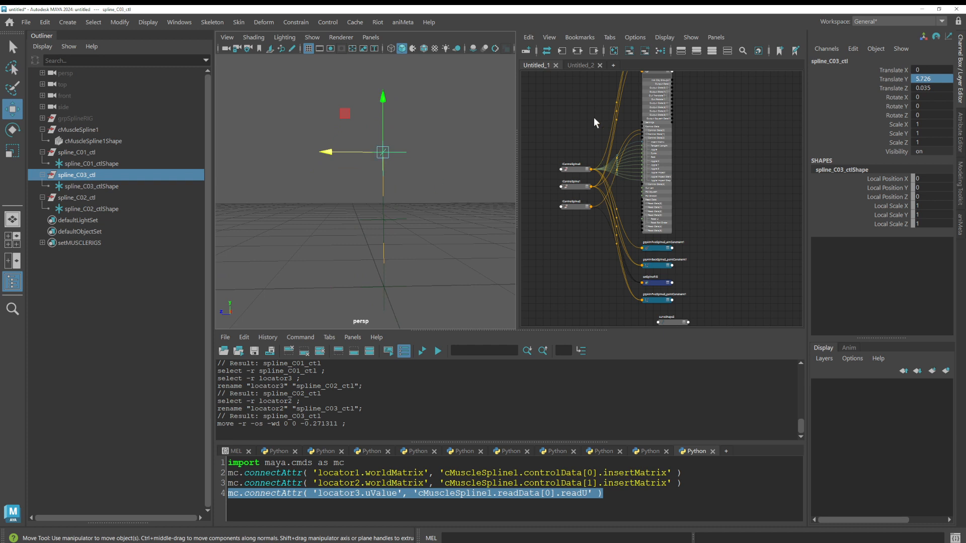
# Step: Expand the Settings attributes of the existing rig's spline node in the node graph to examine them
pyautogui.scroll(5, 655, 187)
pyautogui.scroll(2, 656, 187)
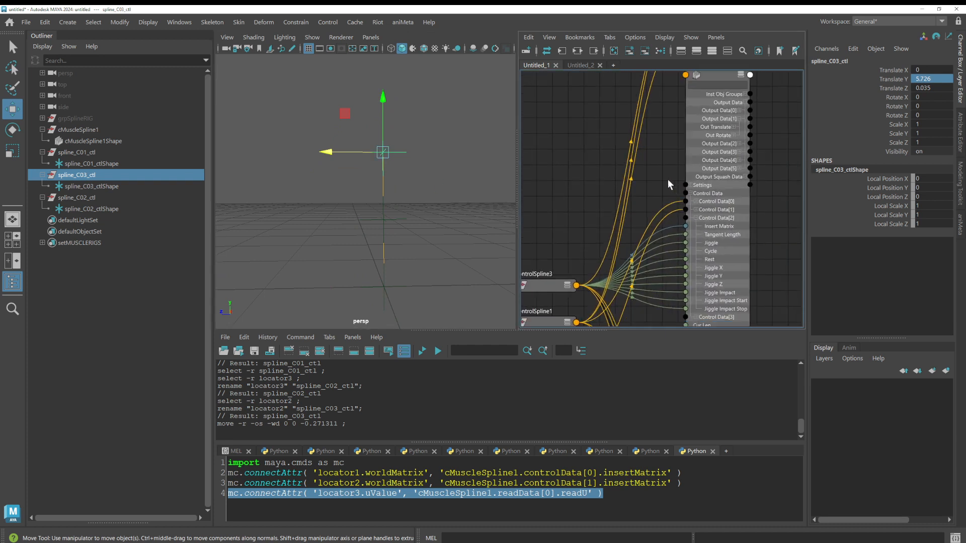
pyautogui.keyDown('alt'); pyautogui.moveTo(668, 179); pyautogui.dragTo(584, 107, button='middle'); pyautogui.keyUp('alt')
pyautogui.keyDown('alt'); pyautogui.moveTo(628, 191); pyautogui.dragTo(614, 257, button='middle'); pyautogui.keyUp('alt')
pyautogui.click(593, 183)
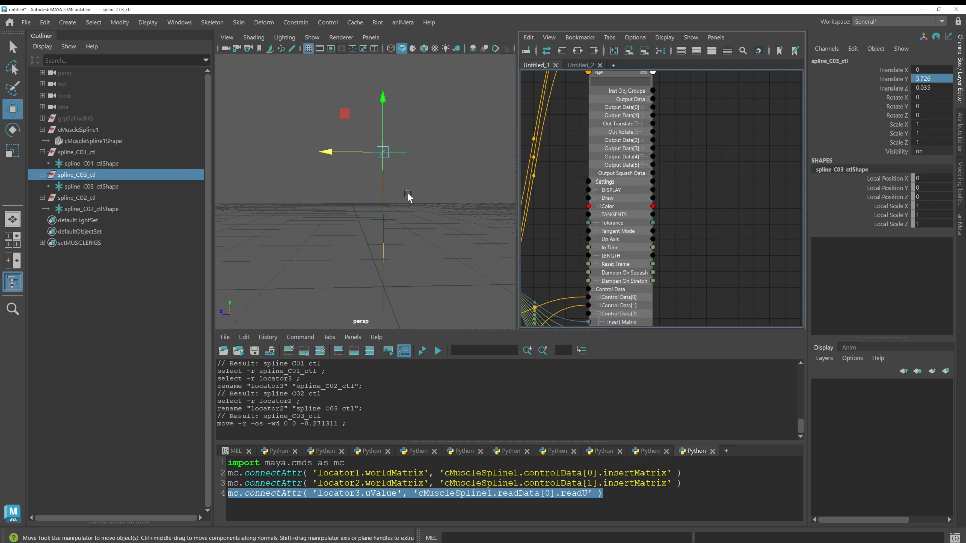
# Step: Set spline_C03_ctl's Translate Y to 10 and Translate Z to 0
pyautogui.keyDown('alt'); pyautogui.moveTo(437, 164); pyautogui.dragTo(370, 164); pyautogui.keyUp('alt')
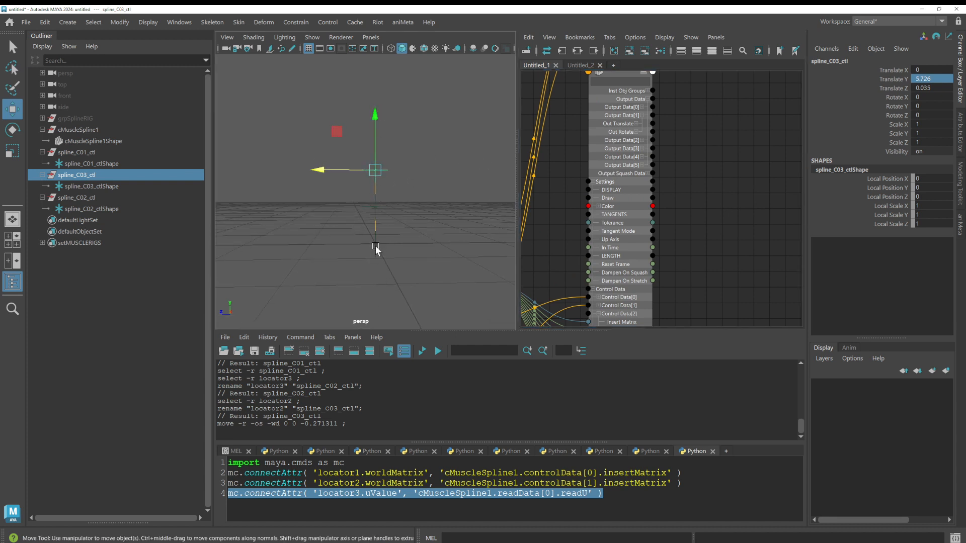
pyautogui.doubleClick(931, 79)
pyautogui.write('10')
pyautogui.press('Return')
pyautogui.press('Tab')
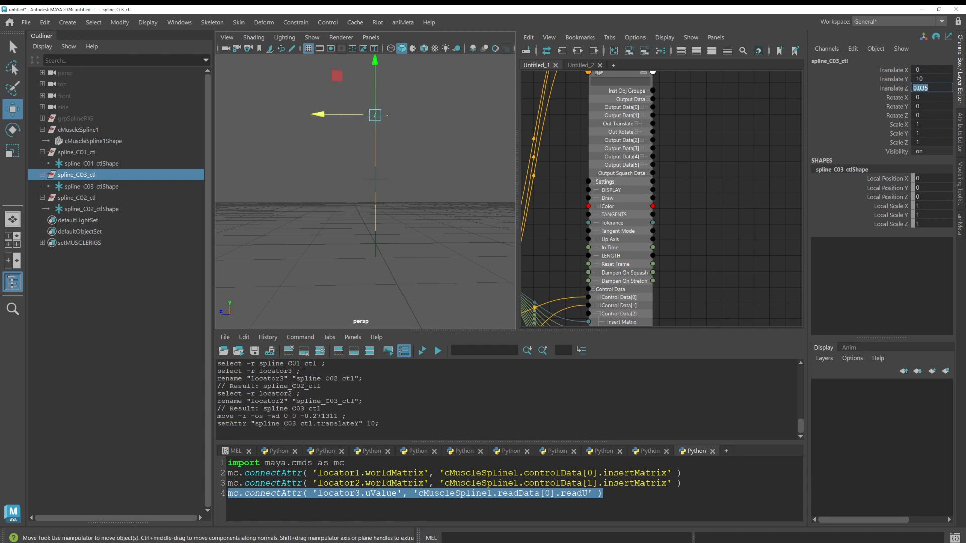
pyautogui.write('0')
pyautogui.press('Return')
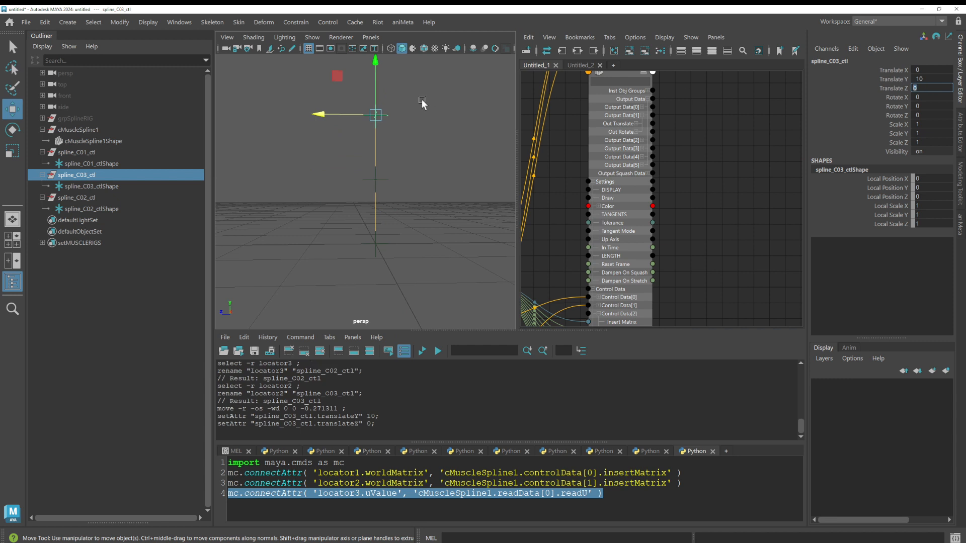
# Step: Select spline_C02_ctl and spline_C01_ctl in turn to check their channel values, and clear the selection
pyautogui.keyDown('alt'); pyautogui.moveTo(421, 99); pyautogui.dragTo(417, 130, button='middle'); pyautogui.keyUp('alt')
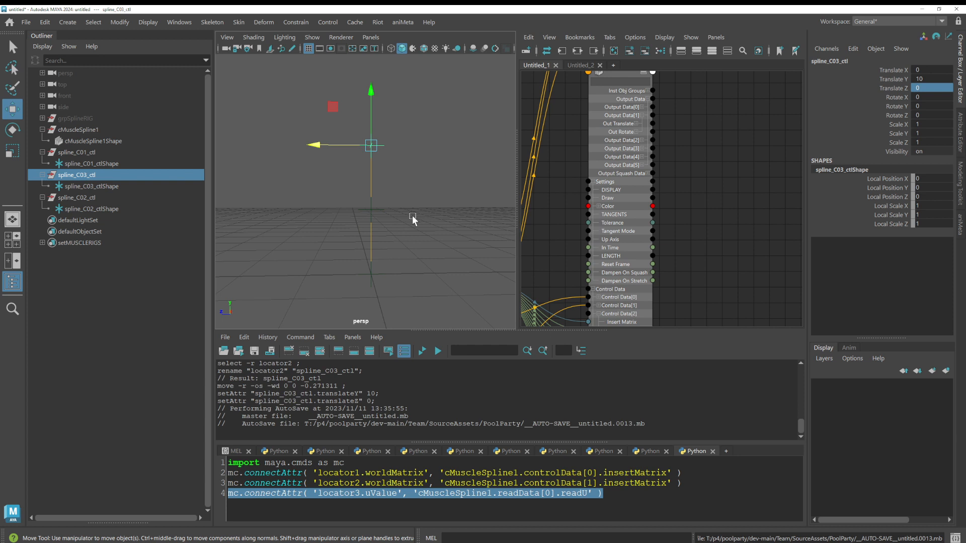
pyautogui.click(376, 209)
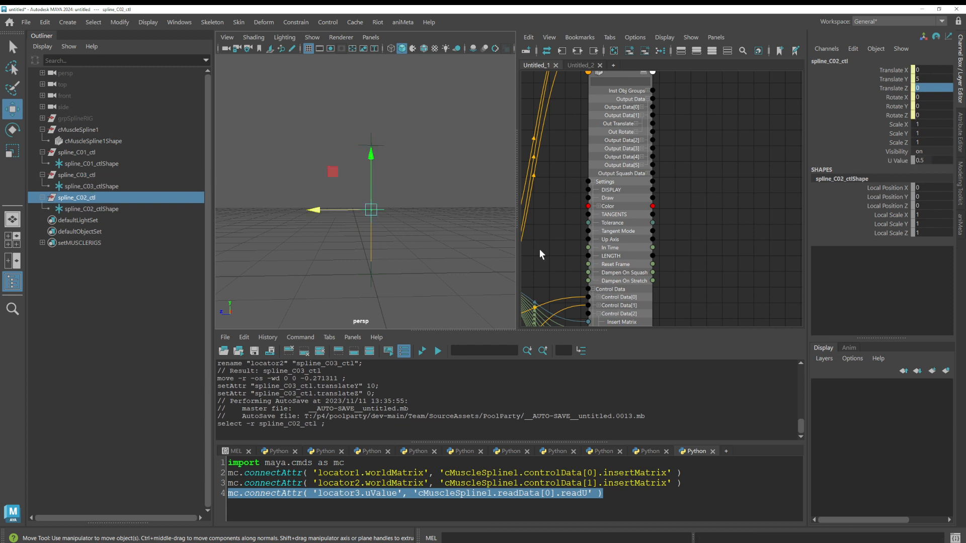
pyautogui.click(376, 275)
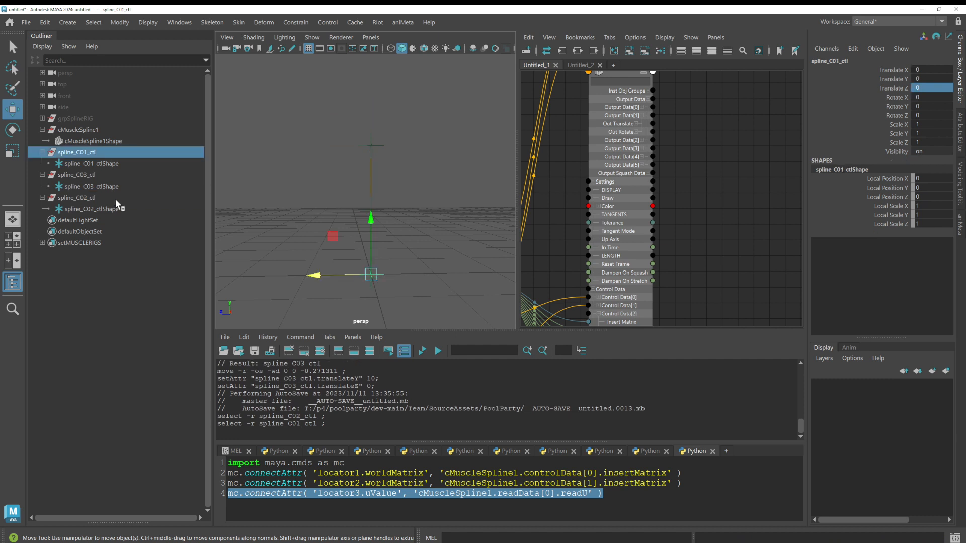
pyautogui.click(378, 208)
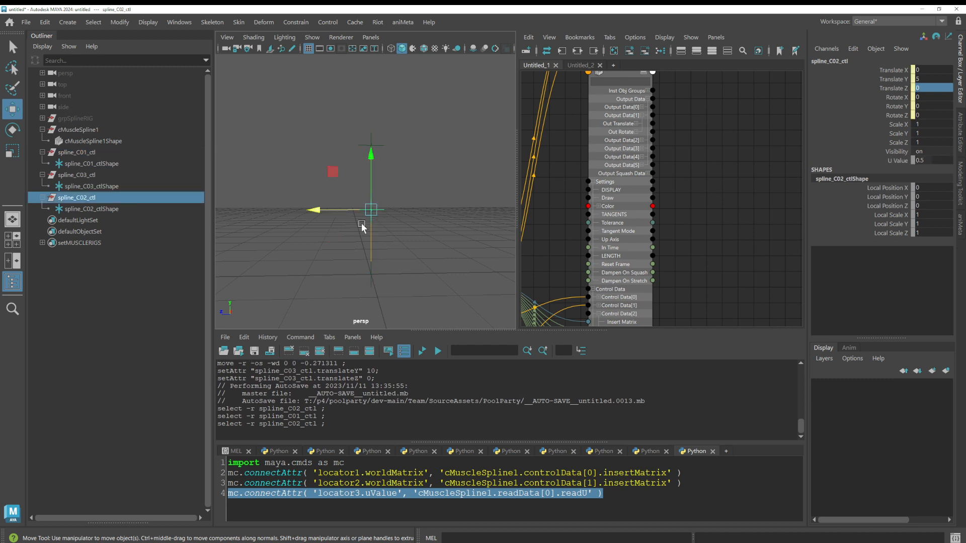
pyautogui.click(451, 175)
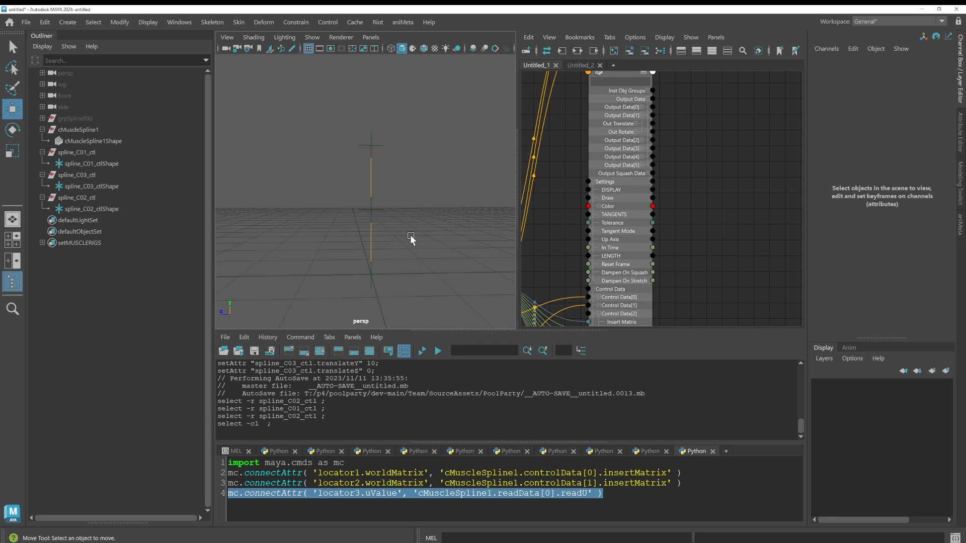